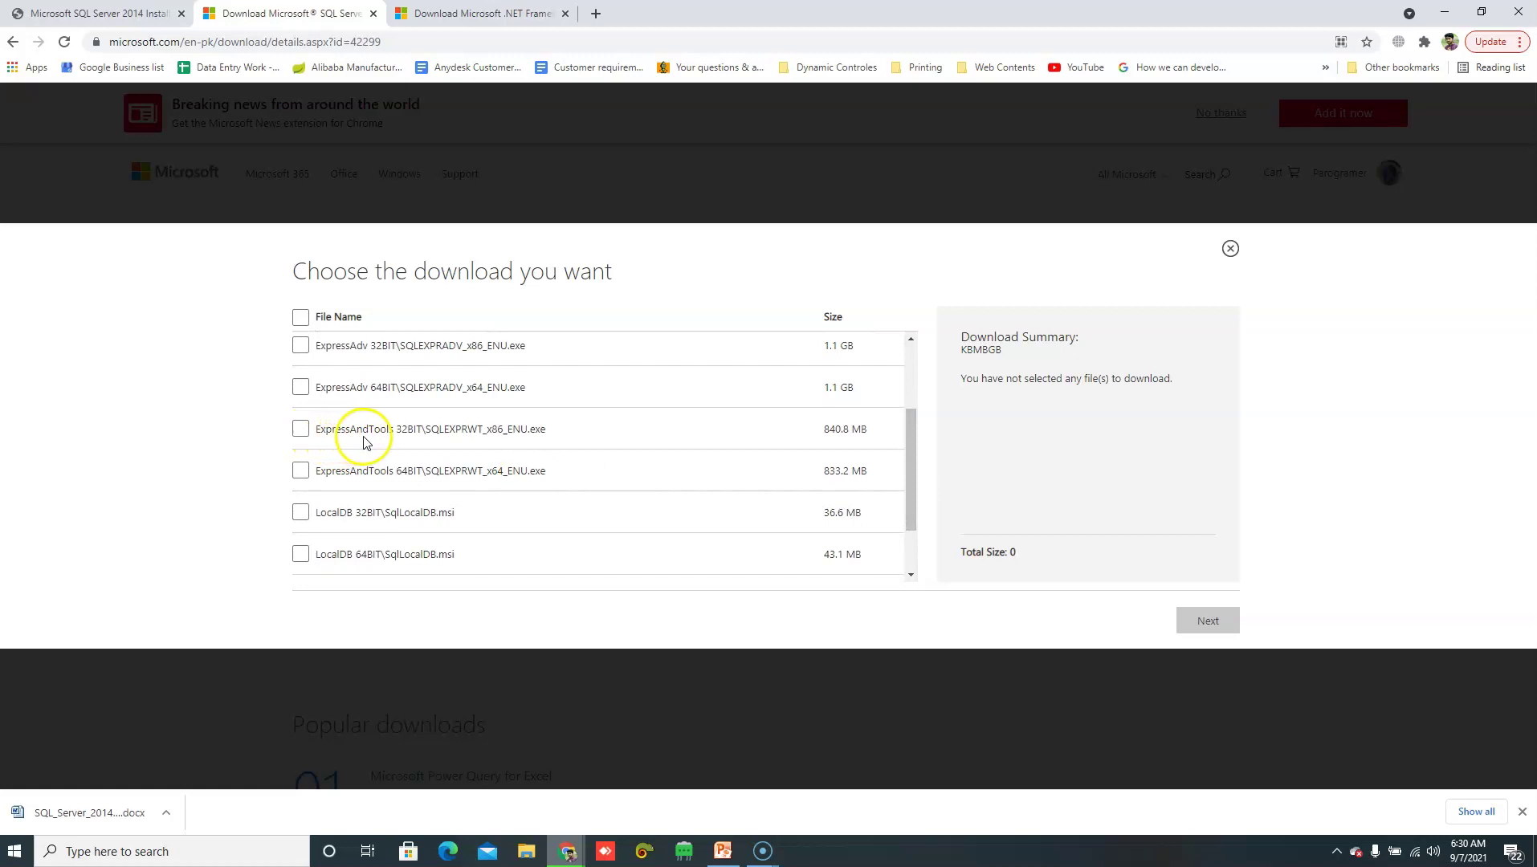
{"action": "left_click_drag", "start_coordinate": [313, 430], "coordinate": [394, 431]}
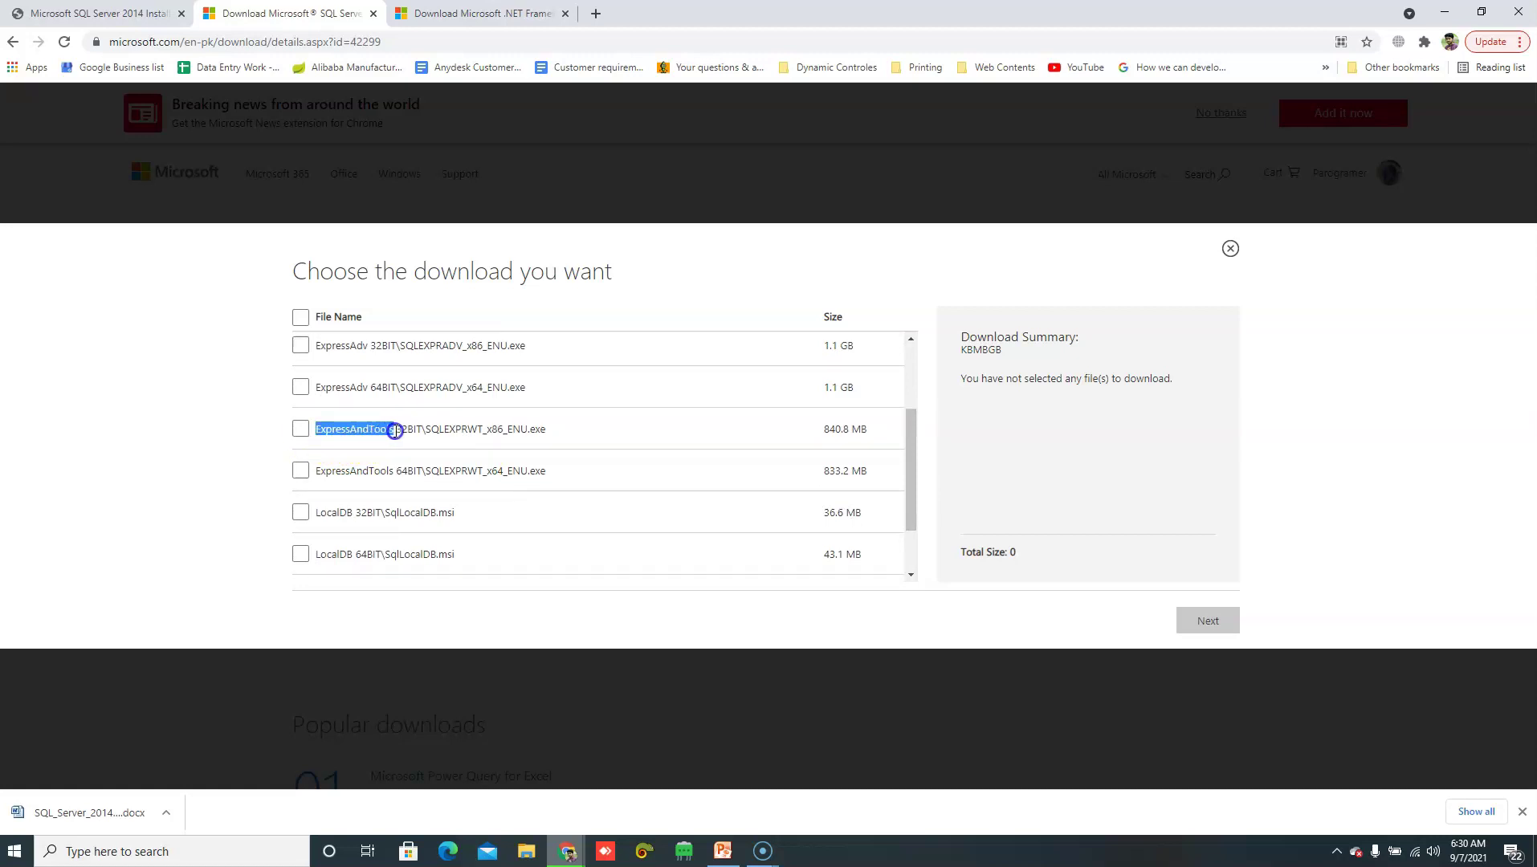
{"action": "left_click", "coordinate": [318, 432]}
{"action": "left_click", "coordinate": [300, 431]}
{"action": "left_click_drag", "start_coordinate": [313, 431], "coordinate": [562, 433]}
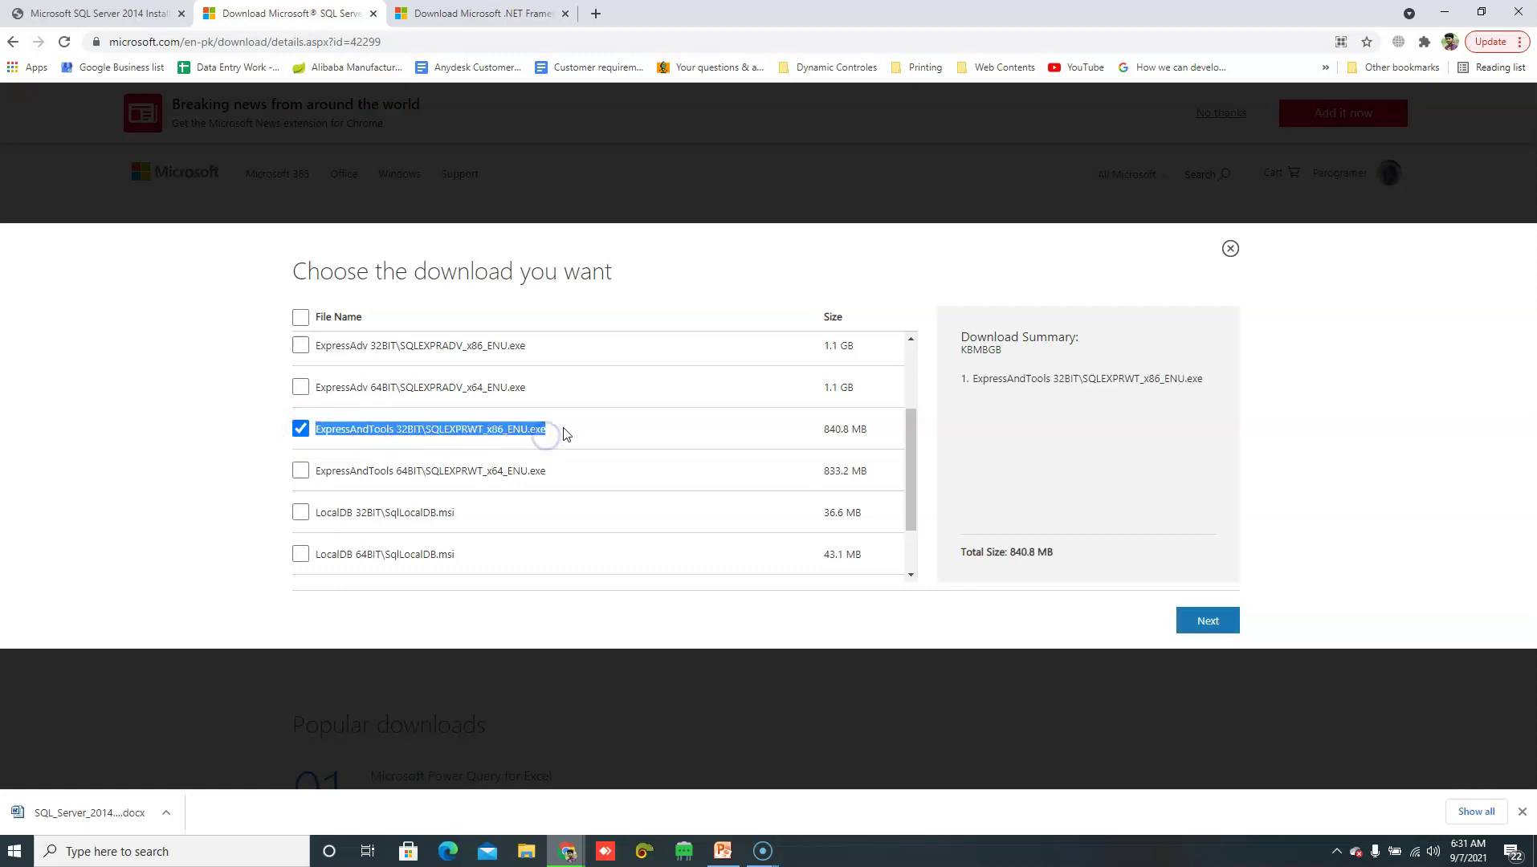
{"action": "left_click", "coordinate": [300, 429]}
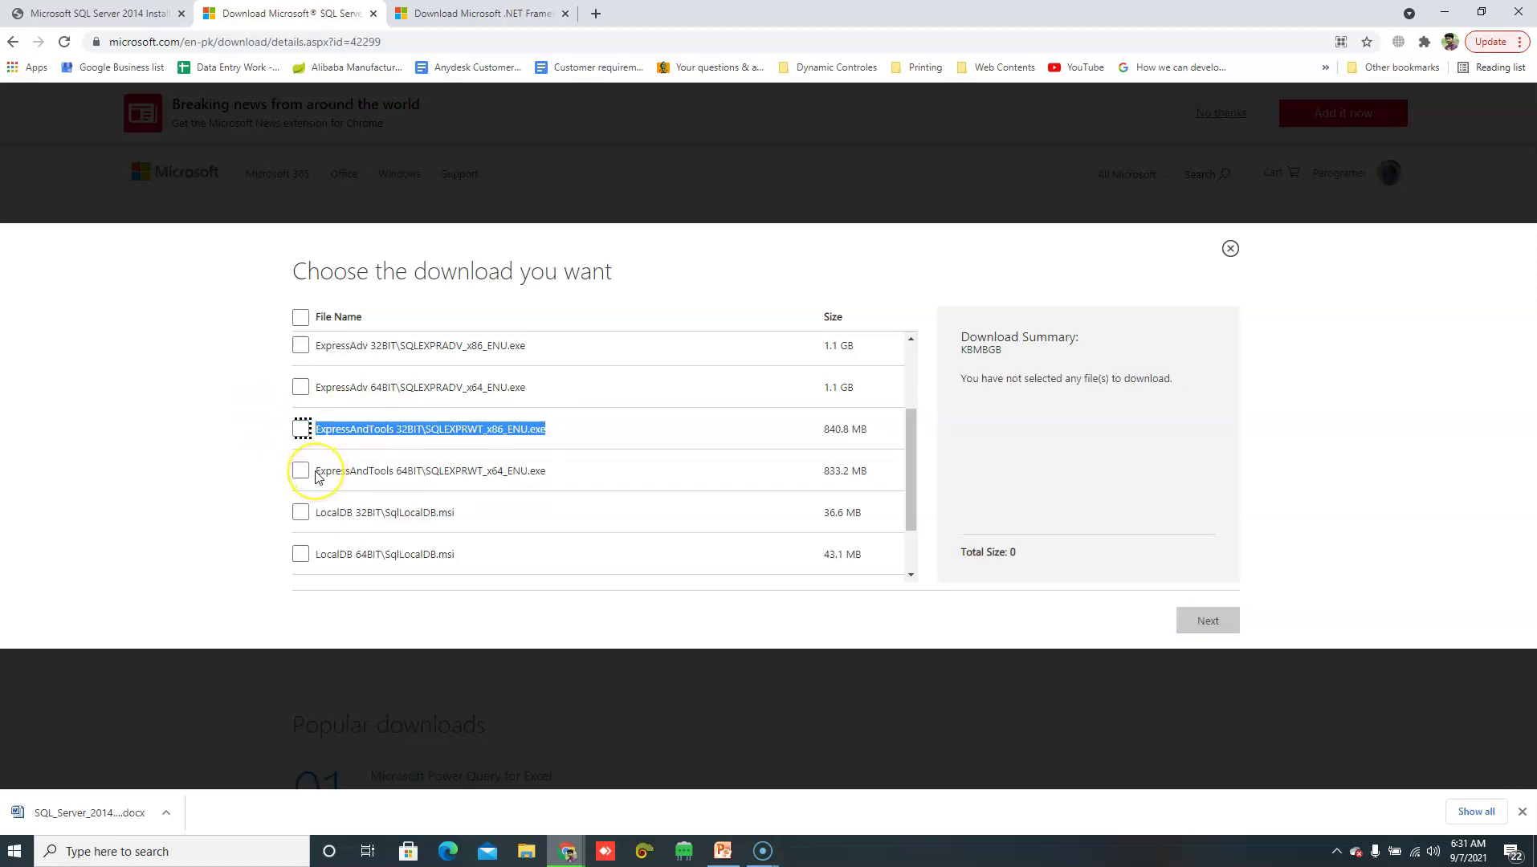
{"action": "left_click", "coordinate": [317, 474]}
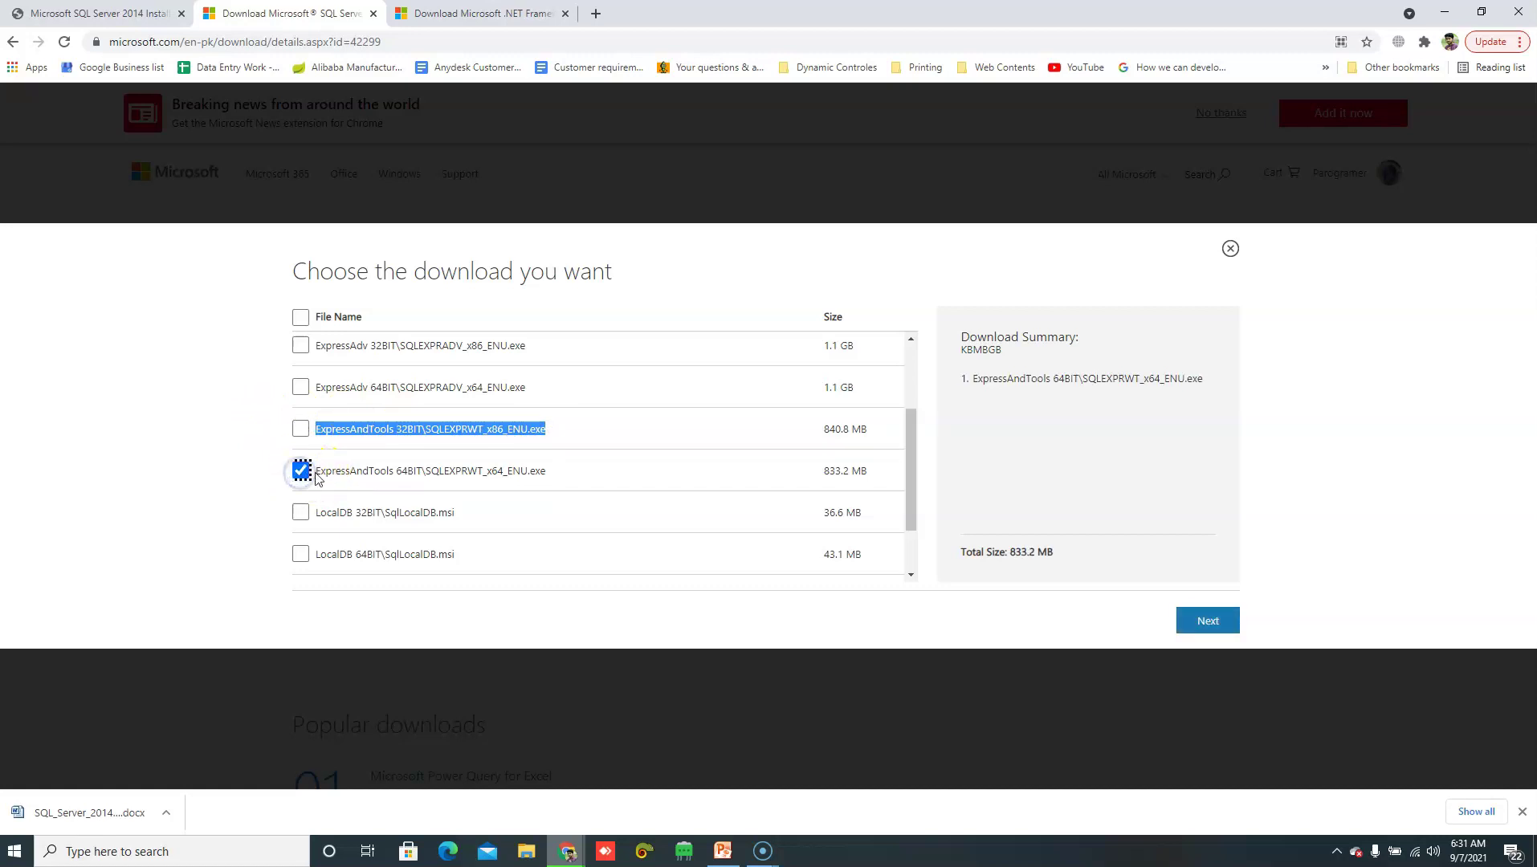
{"action": "left_click_drag", "start_coordinate": [320, 473], "coordinate": [538, 470]}
{"action": "left_click", "coordinate": [558, 470]}
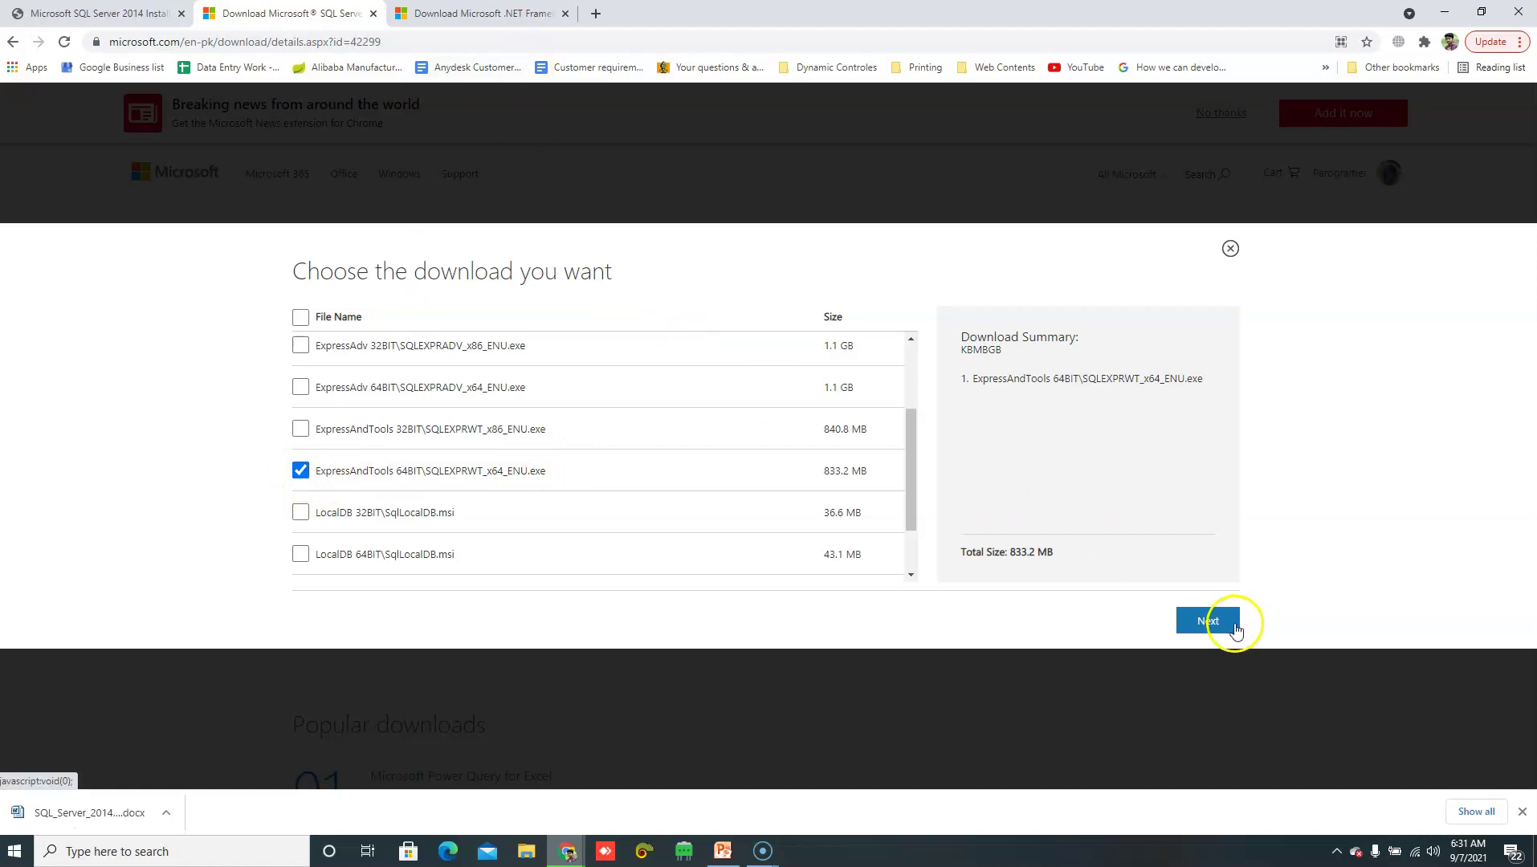
{"action": "left_click", "coordinate": [299, 471]}
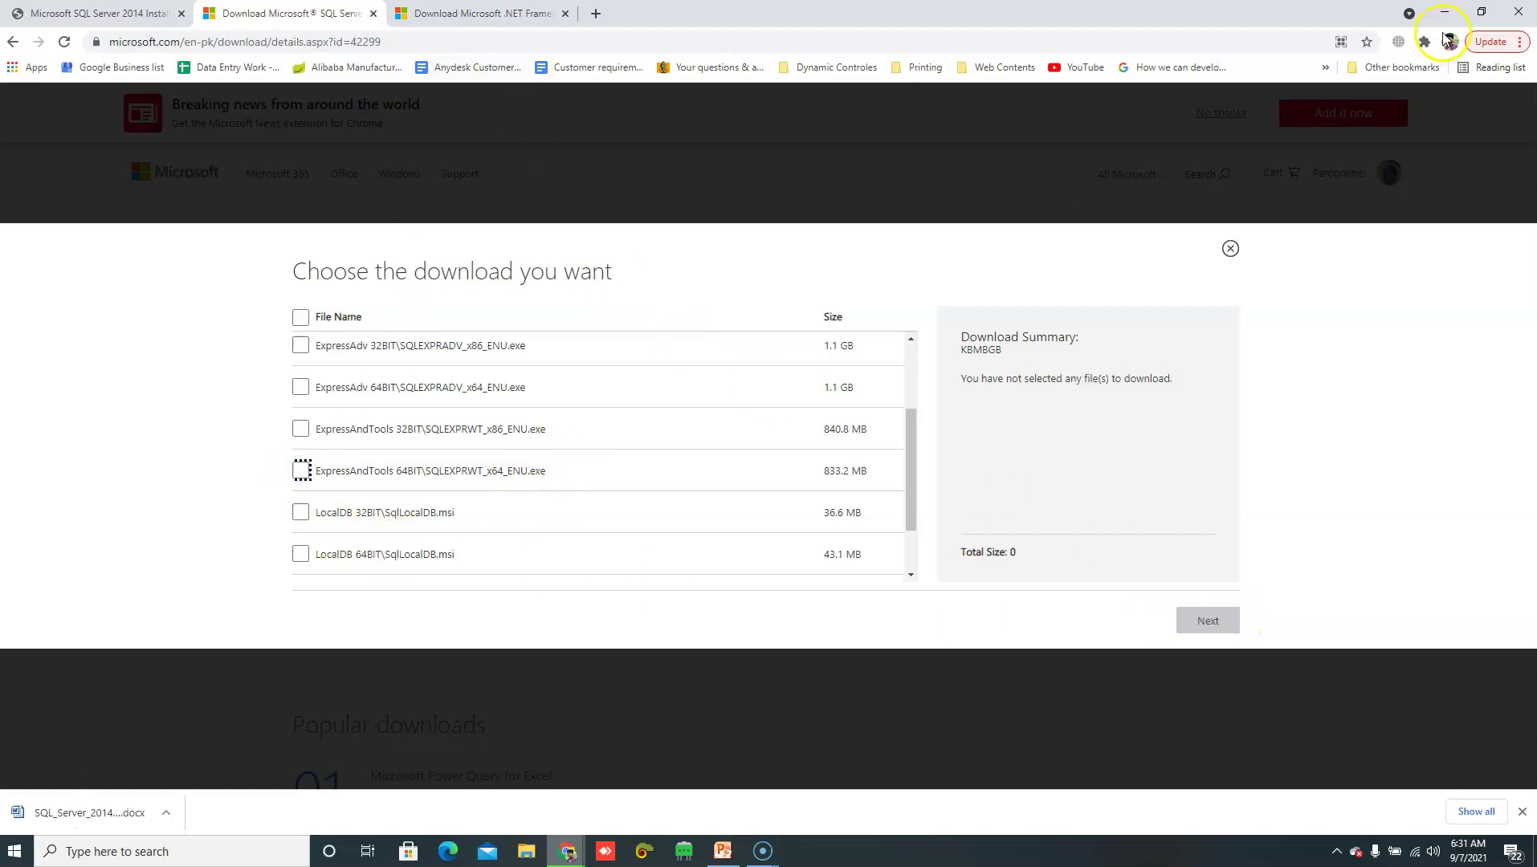
Step: Minimize the browser and move the SQLEXPRWT_x64_ENU installer further away from the extracted folder on the desktop
{"action": "left_click", "coordinate": [1445, 13]}
{"action": "left_click", "coordinate": [1445, 13]}
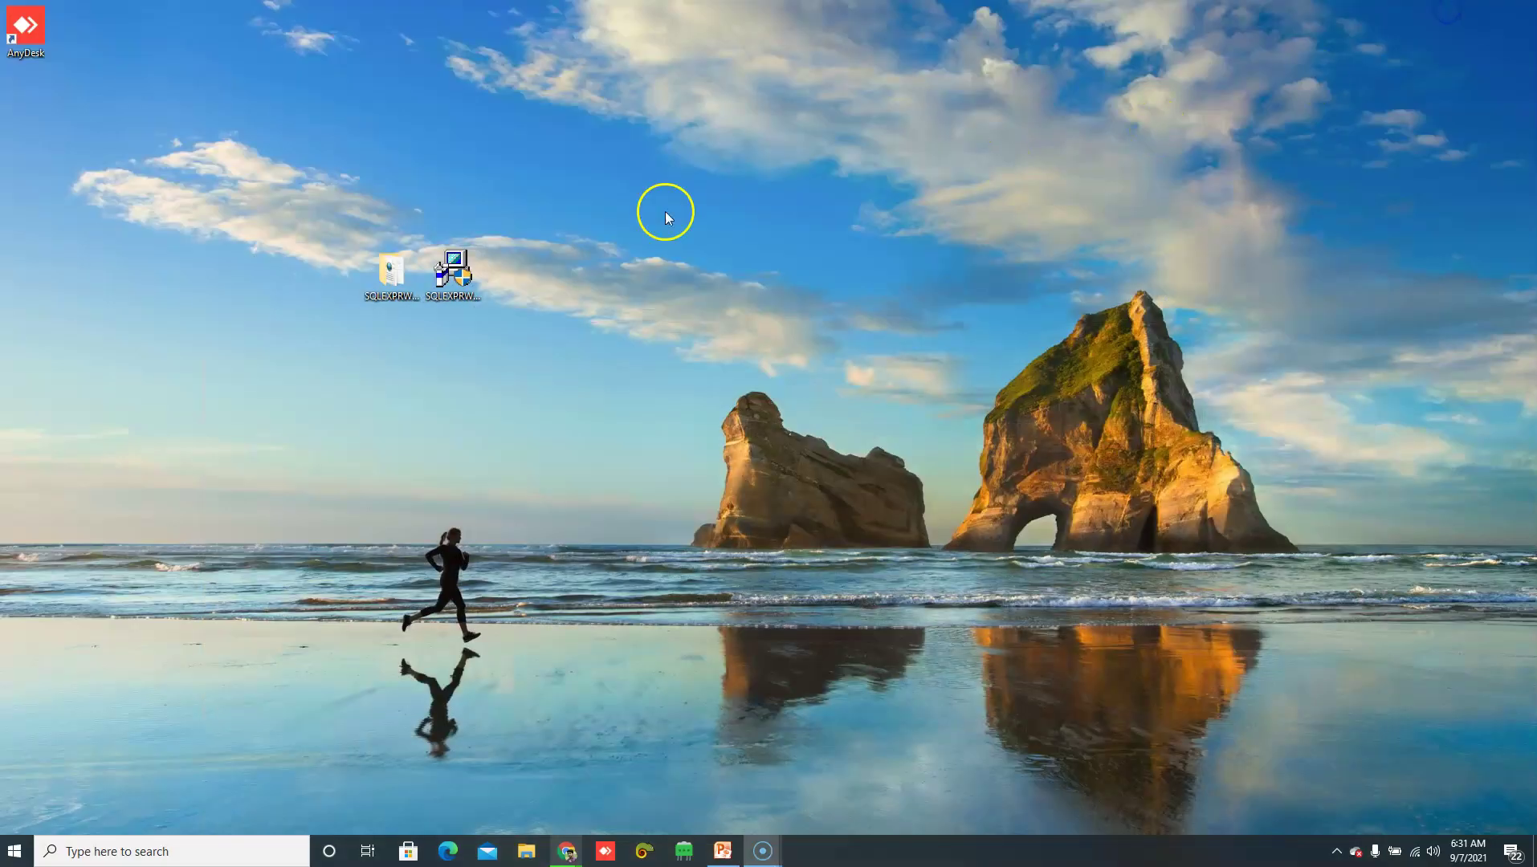
{"action": "left_click_drag", "start_coordinate": [440, 289], "coordinate": [556, 281]}
{"action": "left_click", "coordinate": [401, 272]}
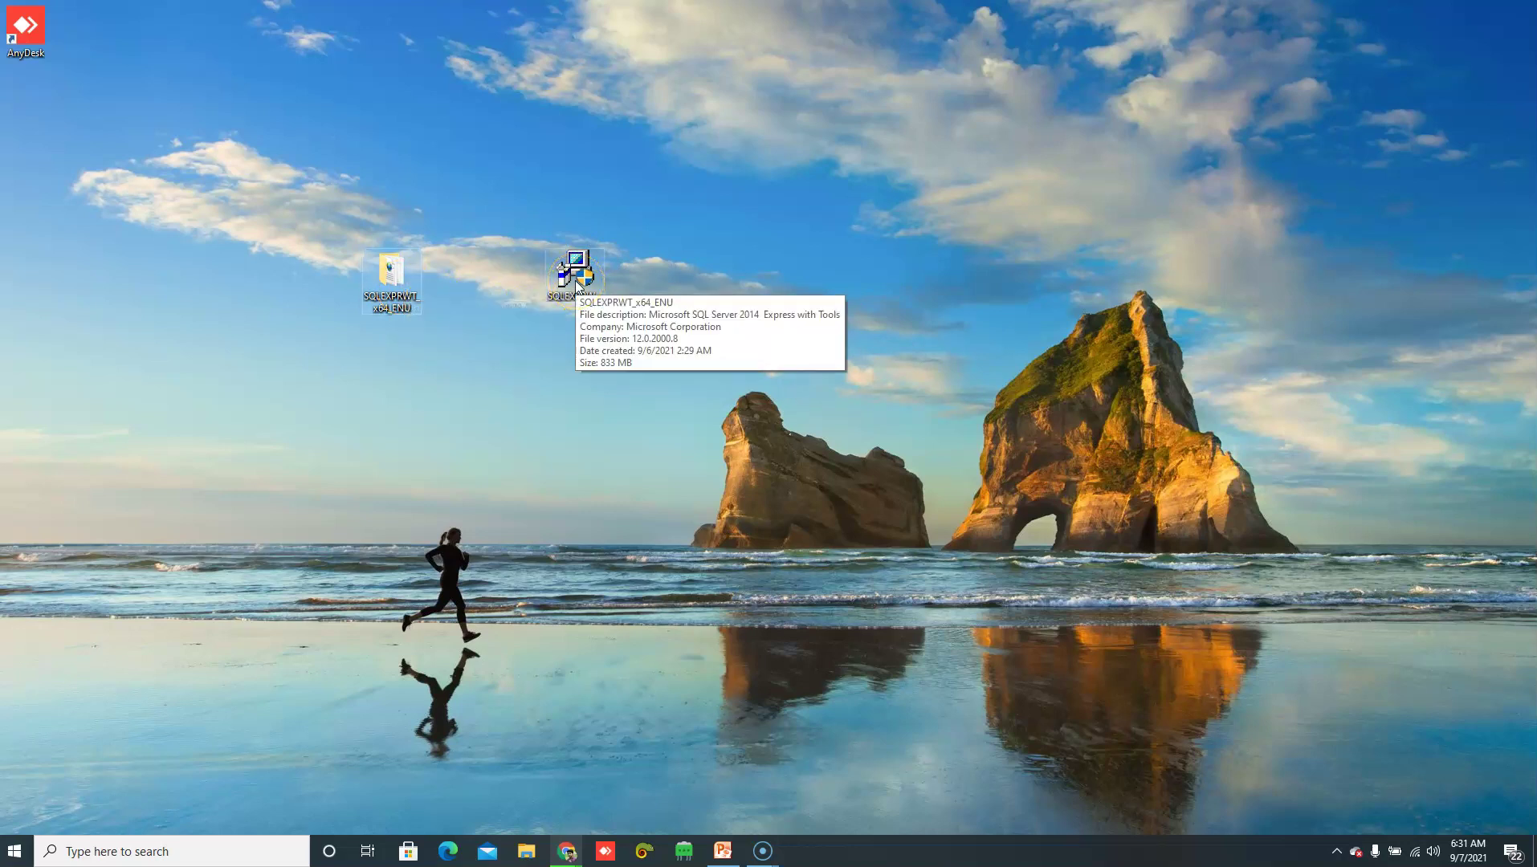
{"action": "double_click", "coordinate": [590, 282]}
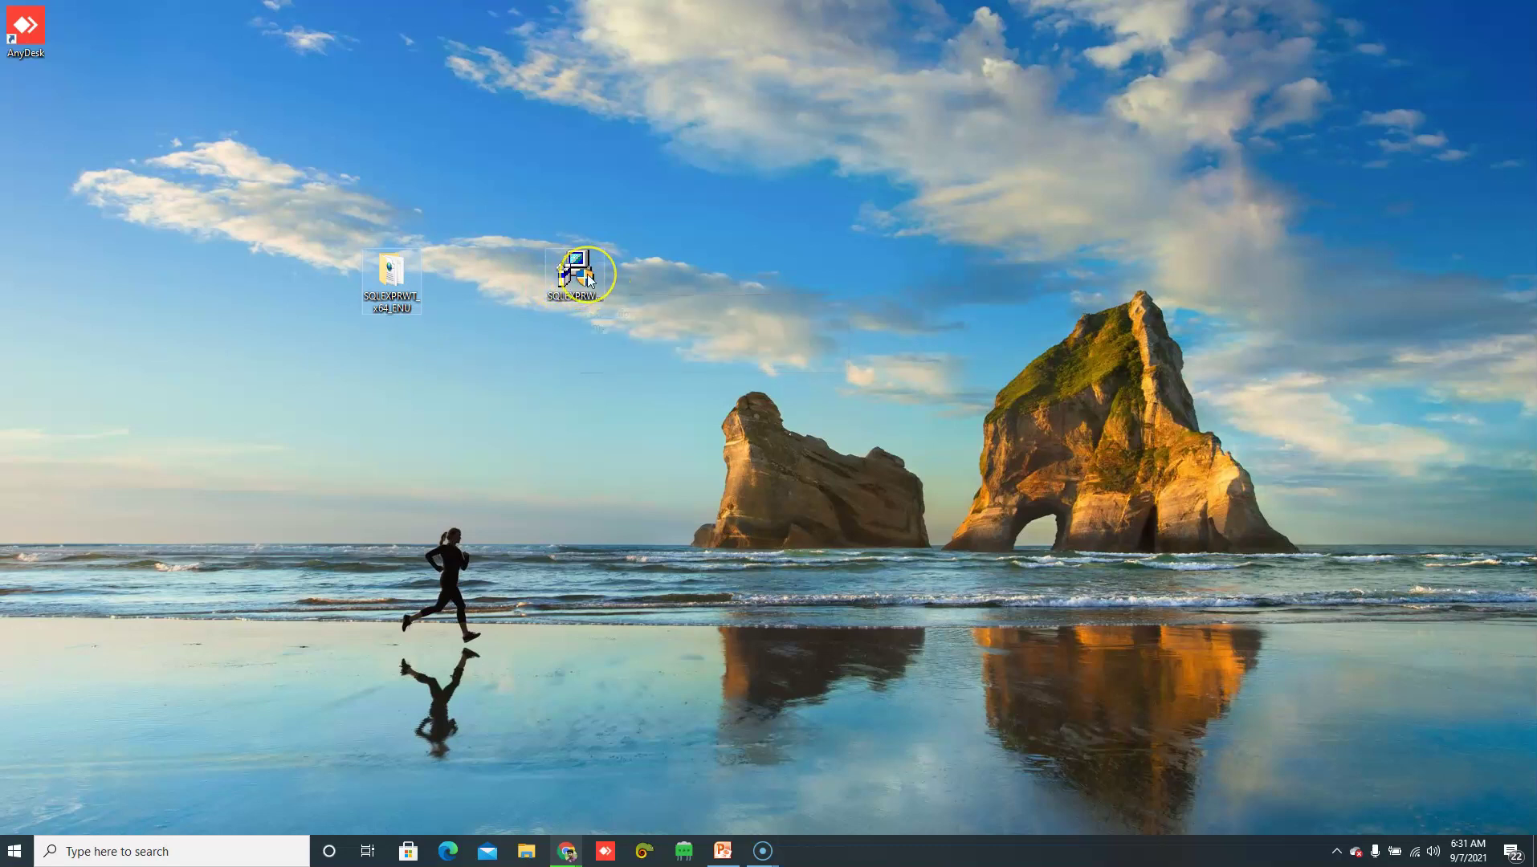
{"action": "double_click", "coordinate": [588, 279]}
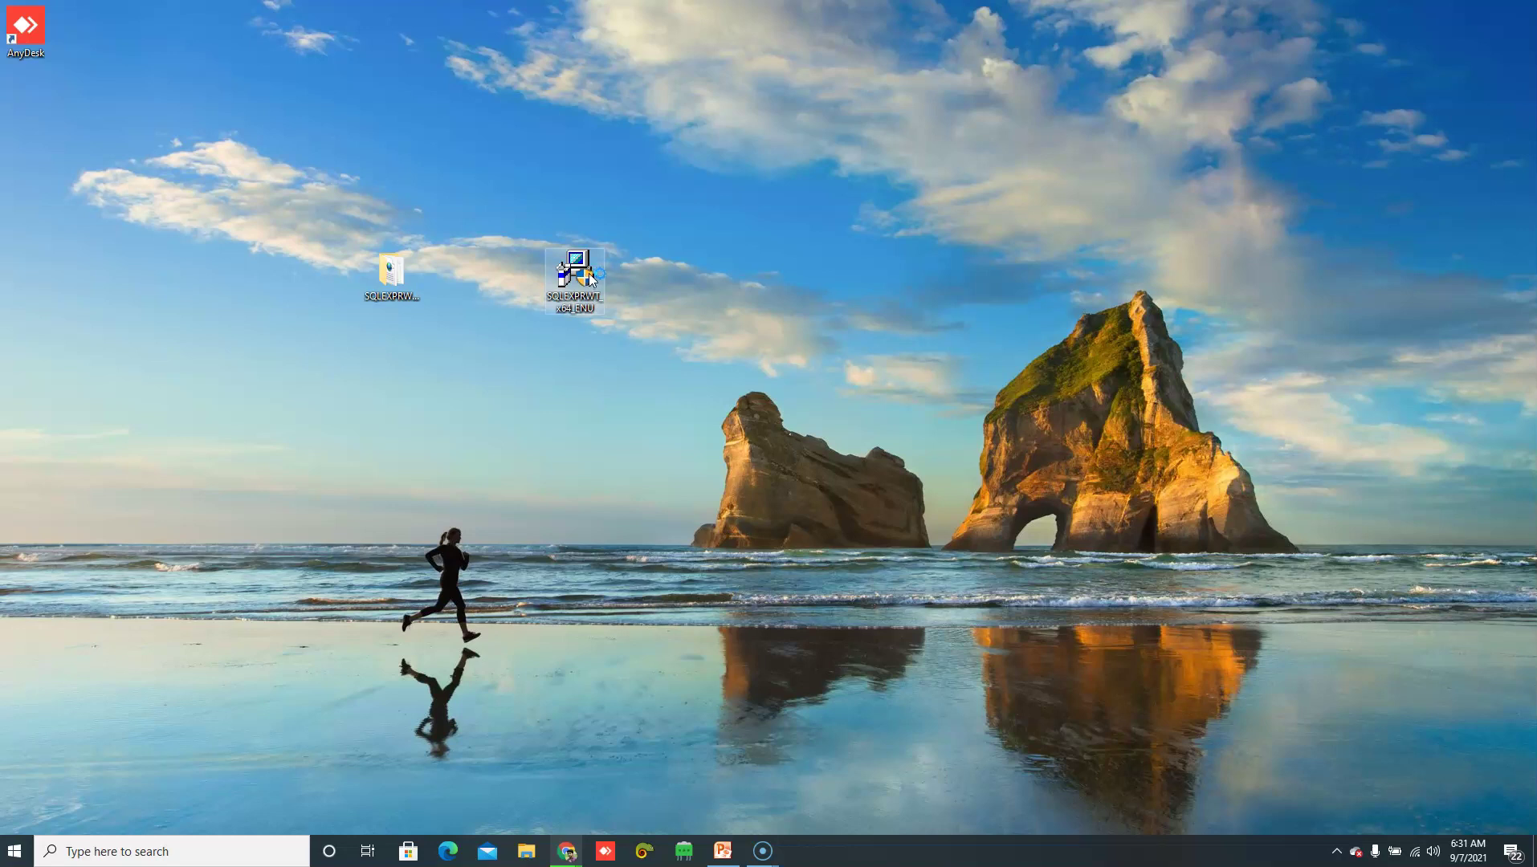
{"action": "left_click", "coordinate": [703, 455]}
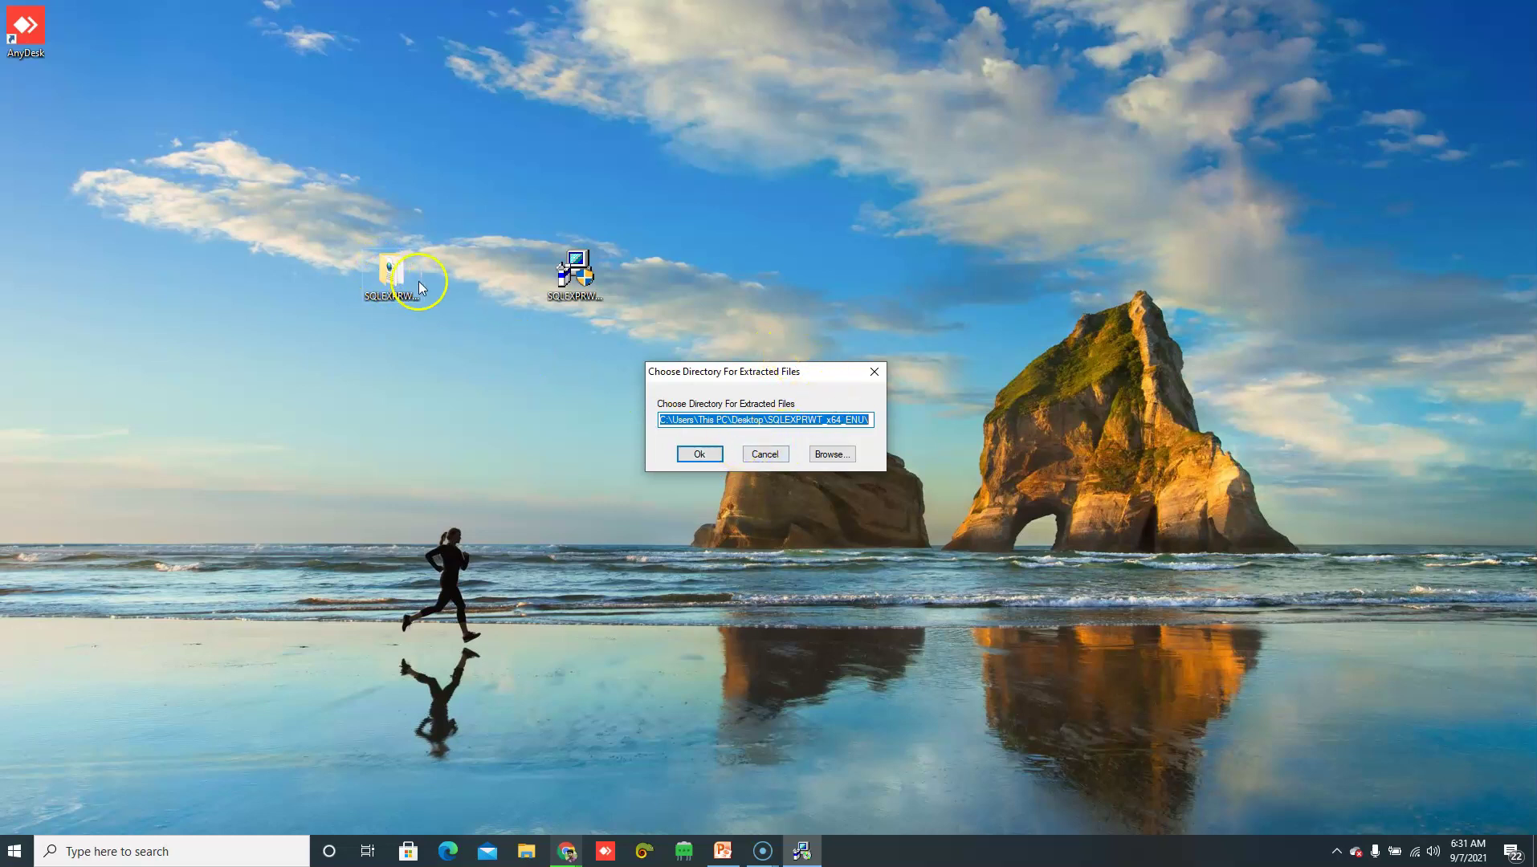
{"action": "left_click", "coordinate": [765, 454]}
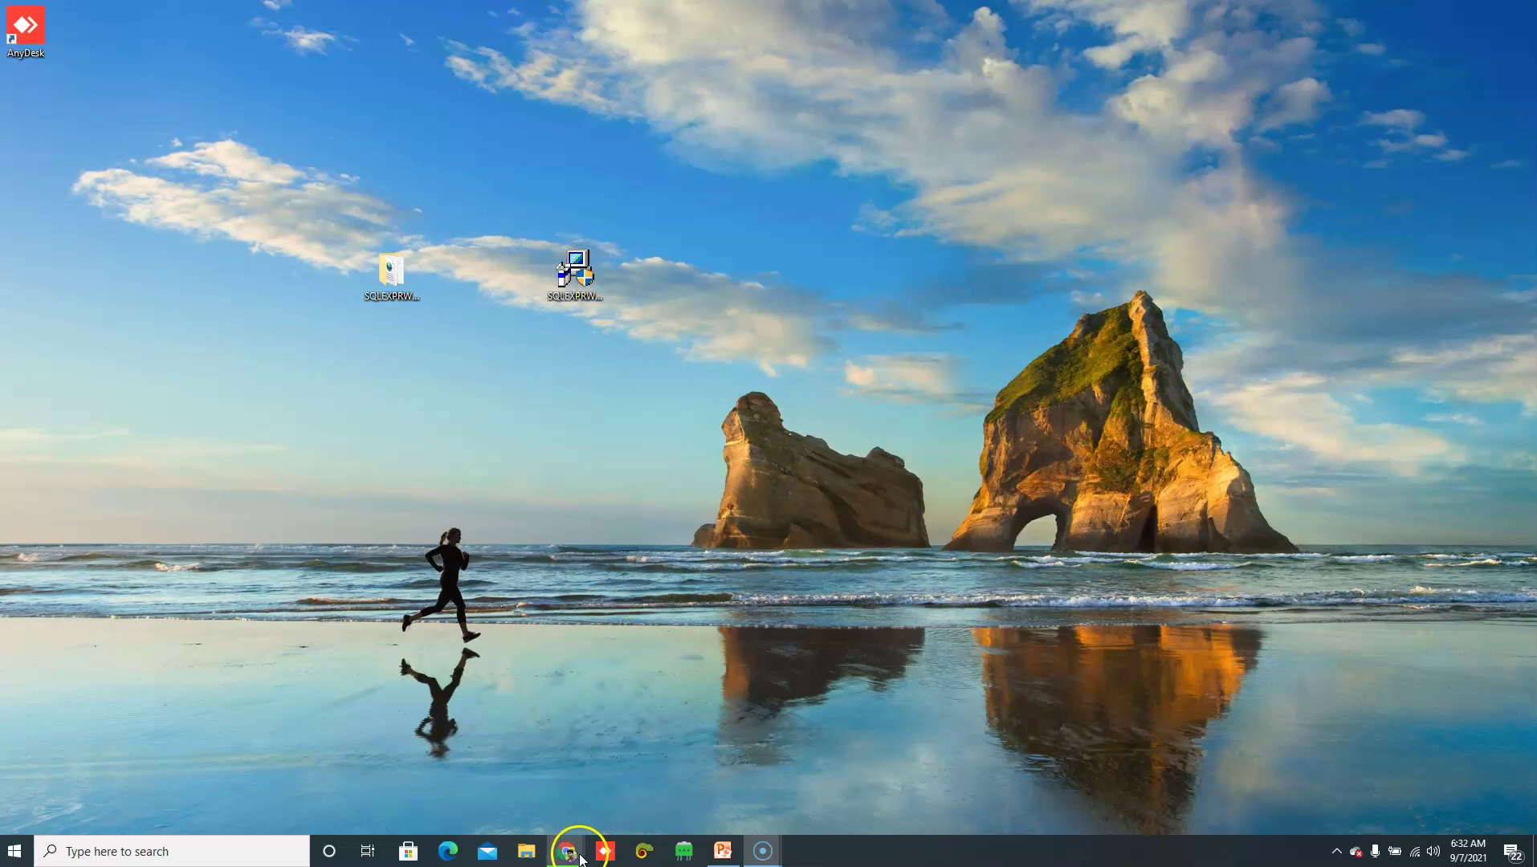
Step: Switch to Chrome and view the SQL Server Installation Center section on page 7 of the Microsoft SQL Server 2014 Installation Guide
{"action": "mouse_move", "coordinate": [575, 836]}
{"action": "left_click", "coordinate": [698, 783]}
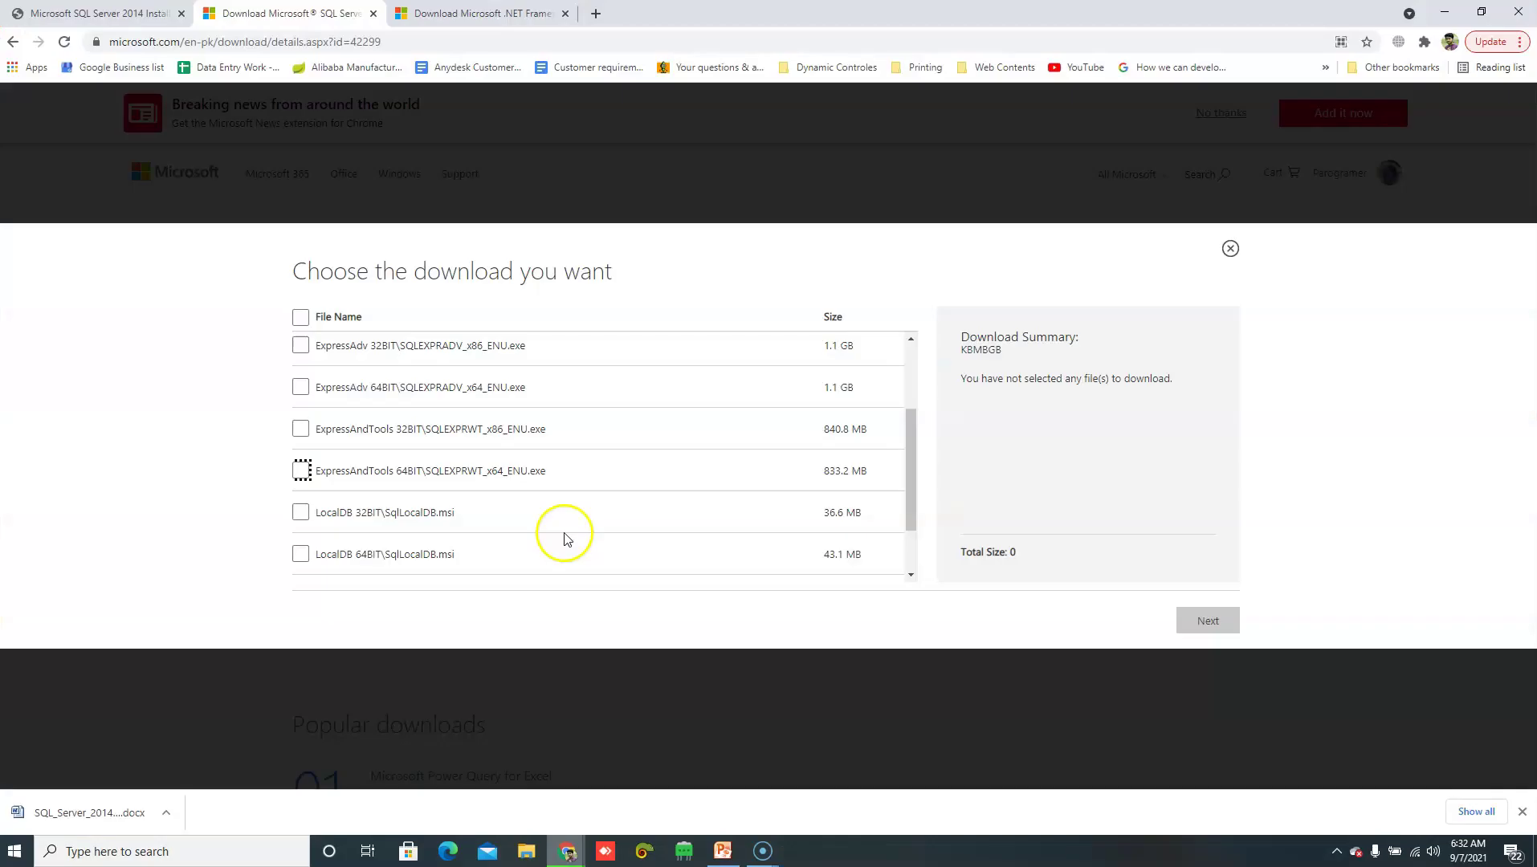
{"action": "left_click", "coordinate": [145, 13]}
{"action": "scroll", "coordinate": [491, 493], "scroll_direction": "down", "scroll_amount": 2}
{"action": "scroll", "coordinate": [491, 493], "scroll_direction": "down", "scroll_amount": 3}
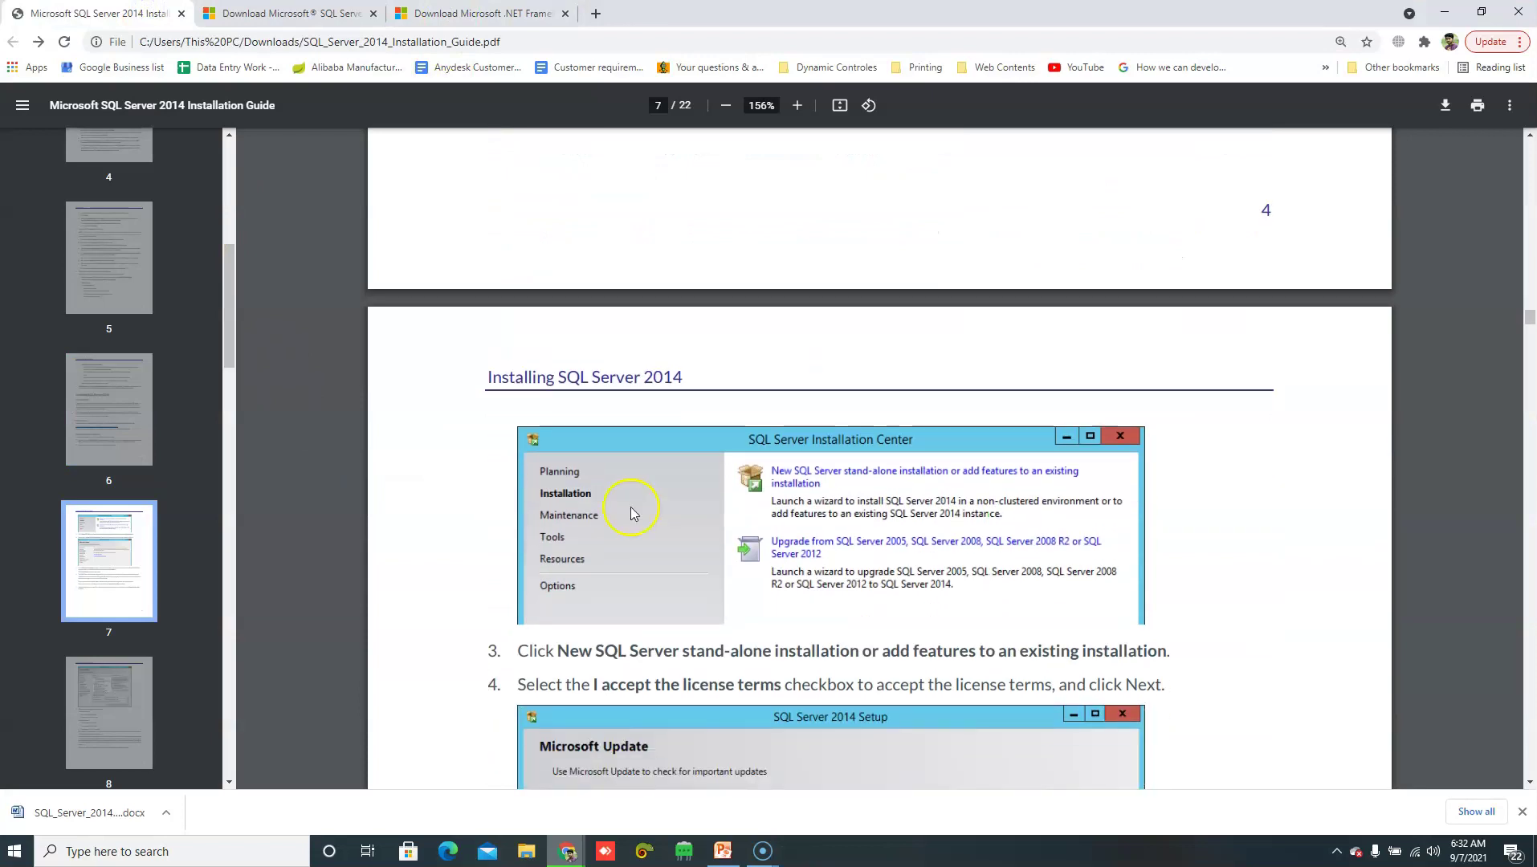
{"action": "scroll", "coordinate": [805, 456], "scroll_direction": "down", "scroll_amount": 2}
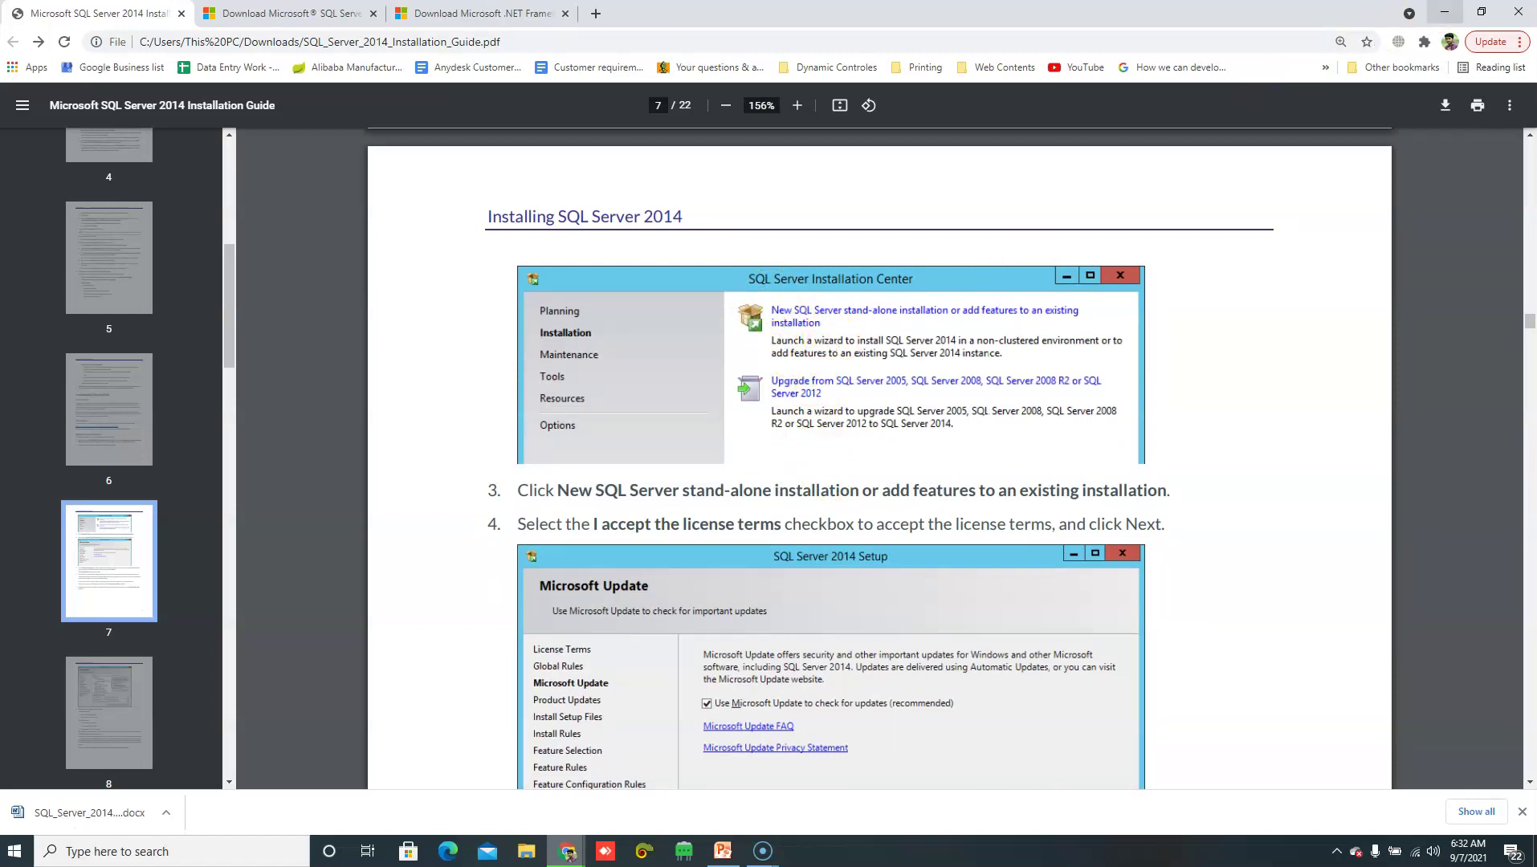
Step: Minimize the browser, open the extracted SQLEXPRWT_x64_ENU folder from the desktop and select the SETUP application
{"action": "left_click", "coordinate": [1444, 11]}
{"action": "double_click", "coordinate": [402, 289]}
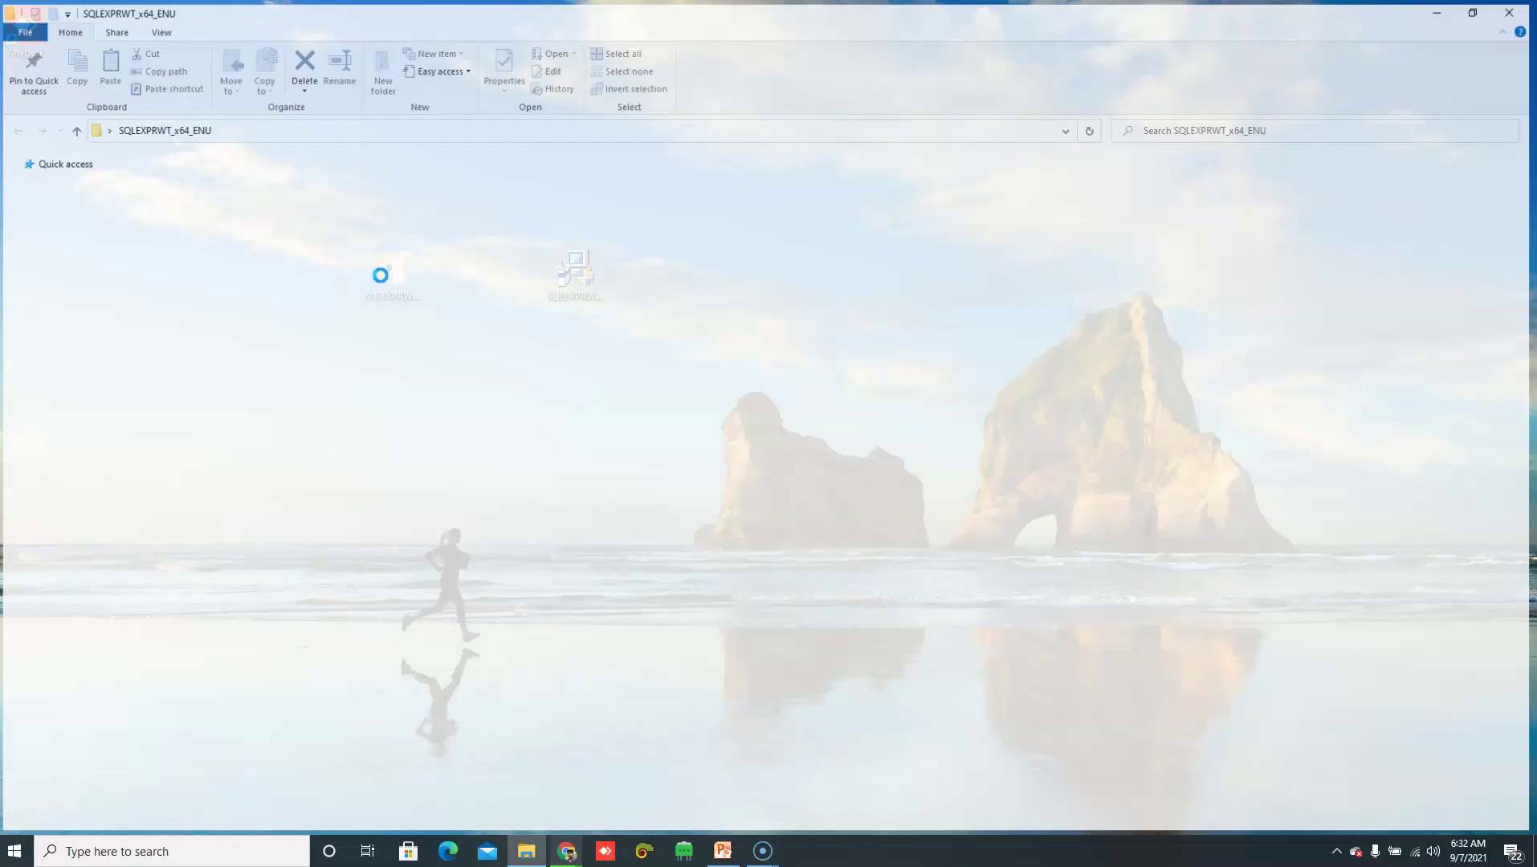
{"action": "left_click", "coordinate": [173, 298]}
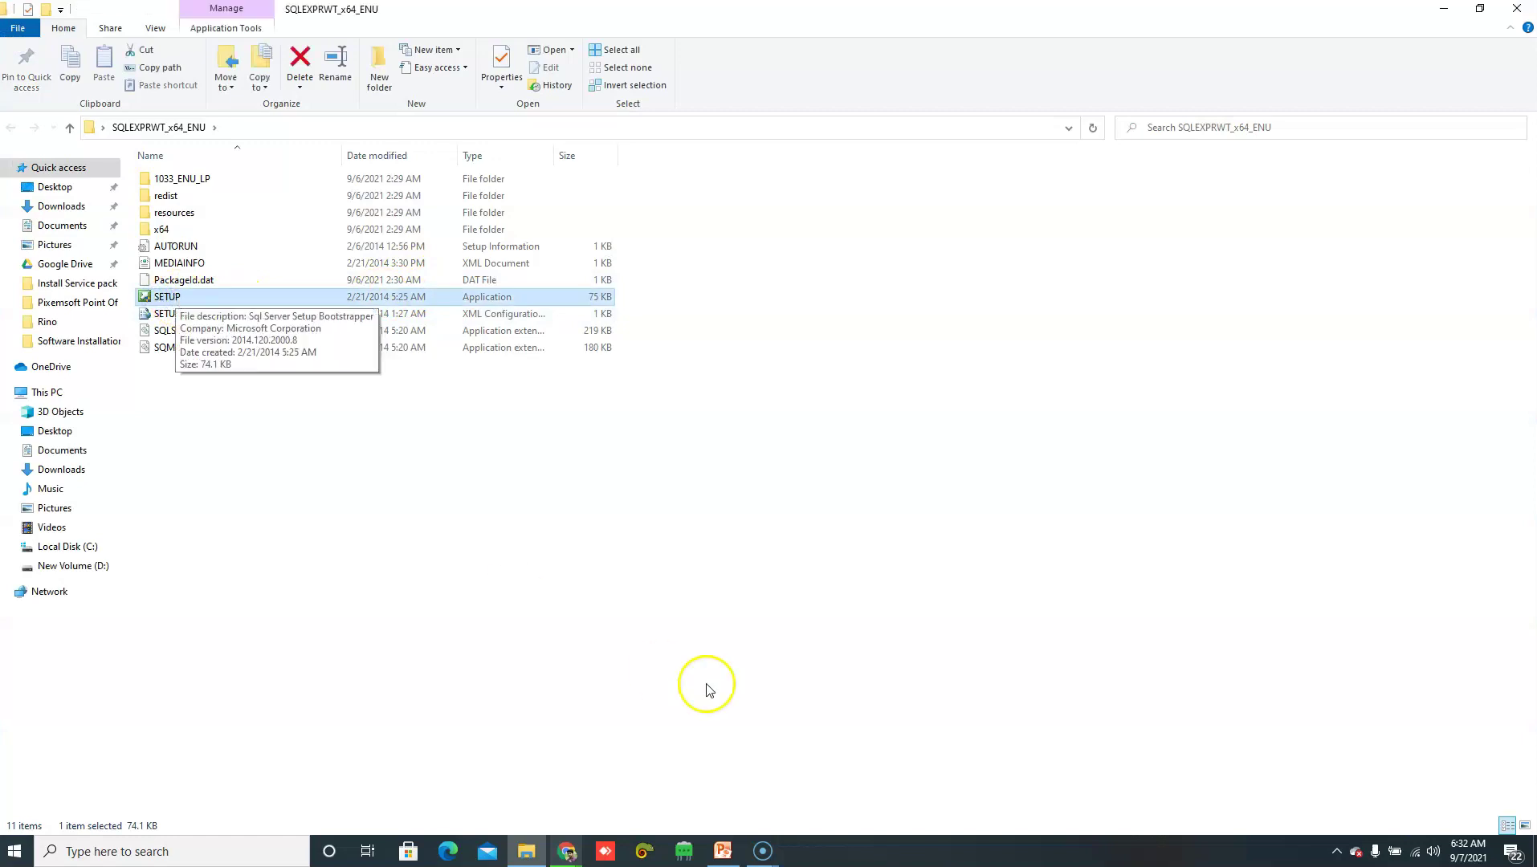
Step: Switch back to the installation guide in Chrome and read from the stand-alone installation step through Microsoft Update to Feature Selection
{"action": "mouse_move", "coordinate": [725, 845]}
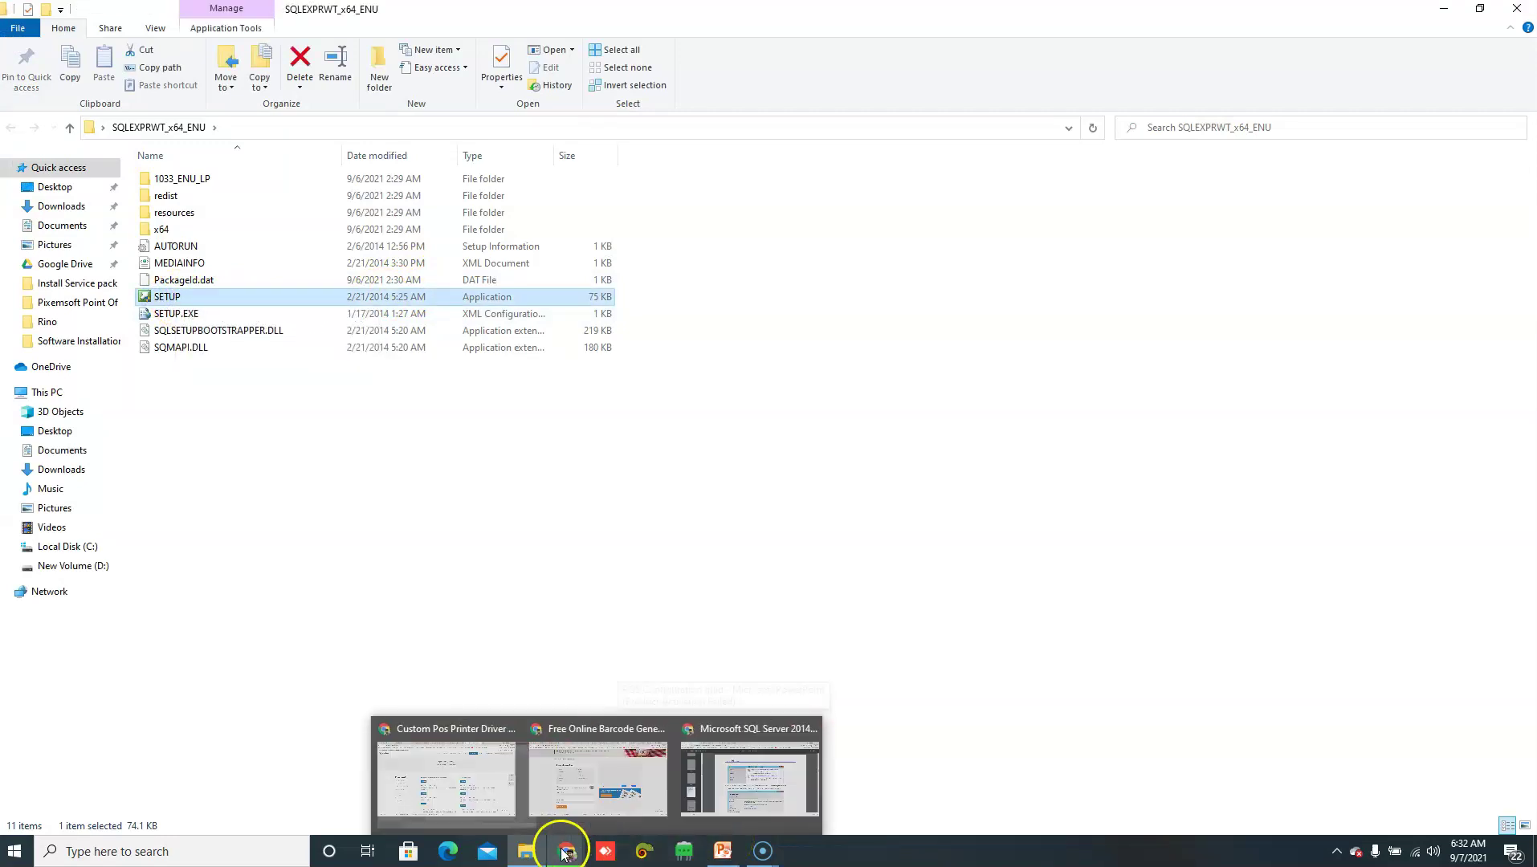
{"action": "left_click", "coordinate": [700, 791]}
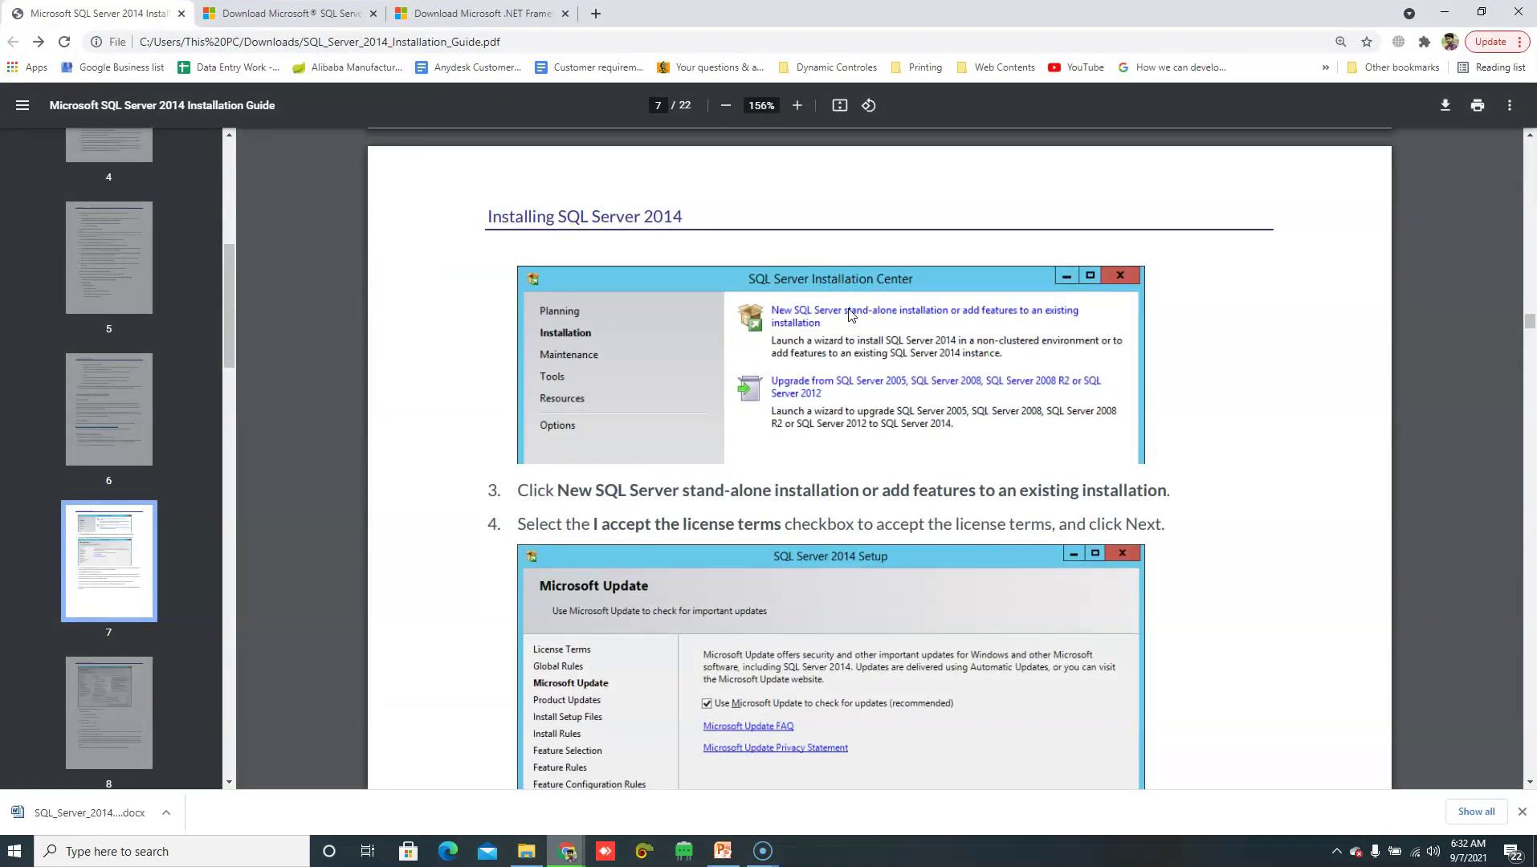
{"action": "left_click", "coordinate": [772, 322]}
{"action": "left_click", "coordinate": [776, 327]}
{"action": "scroll", "coordinate": [723, 345], "scroll_direction": "up", "scroll_amount": 1}
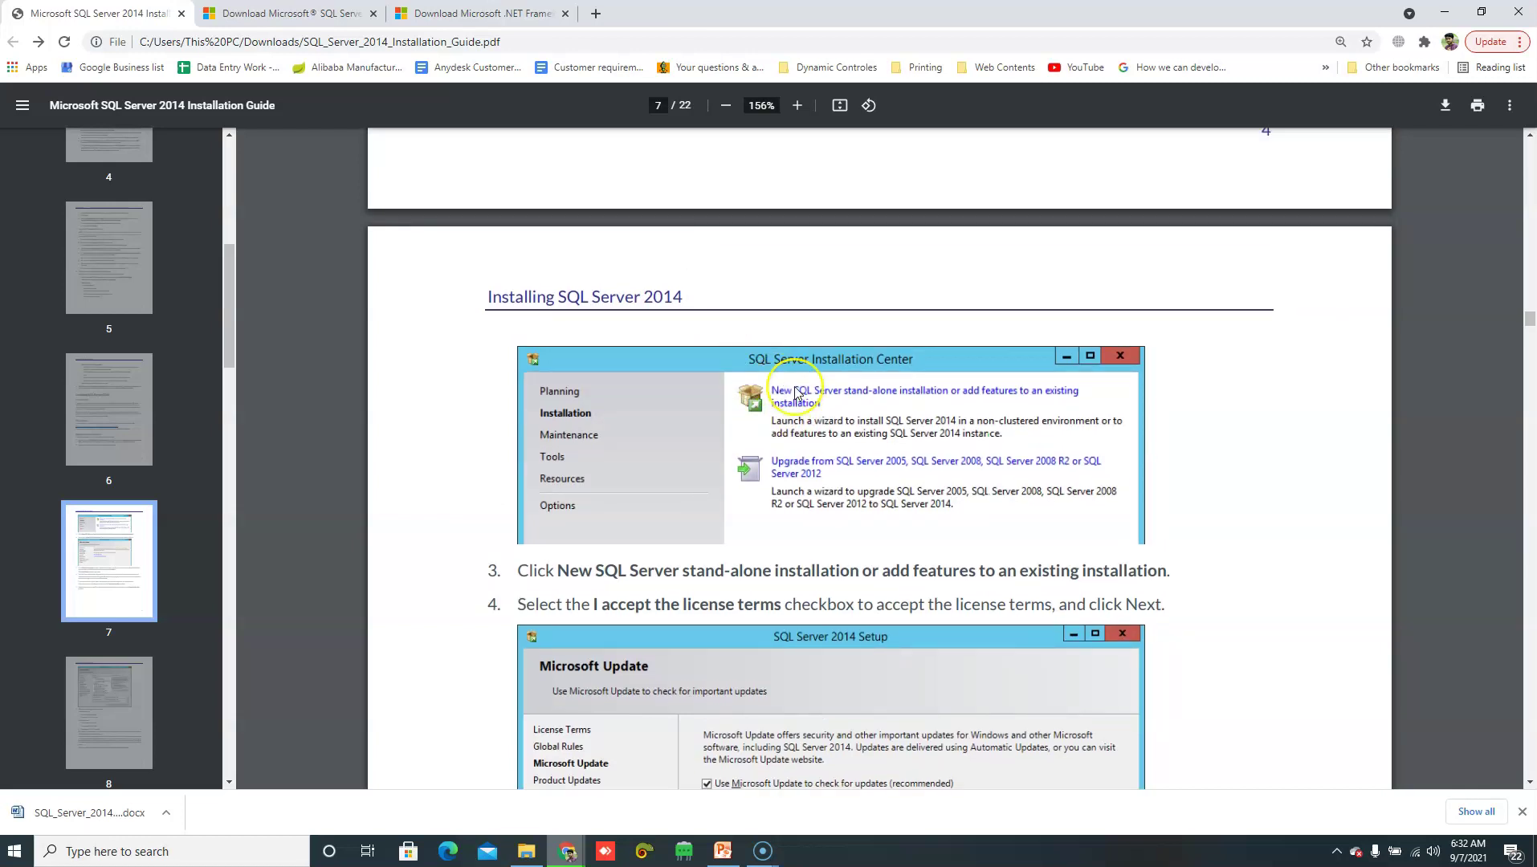
{"action": "scroll", "coordinate": [795, 392], "scroll_direction": "down", "scroll_amount": 4}
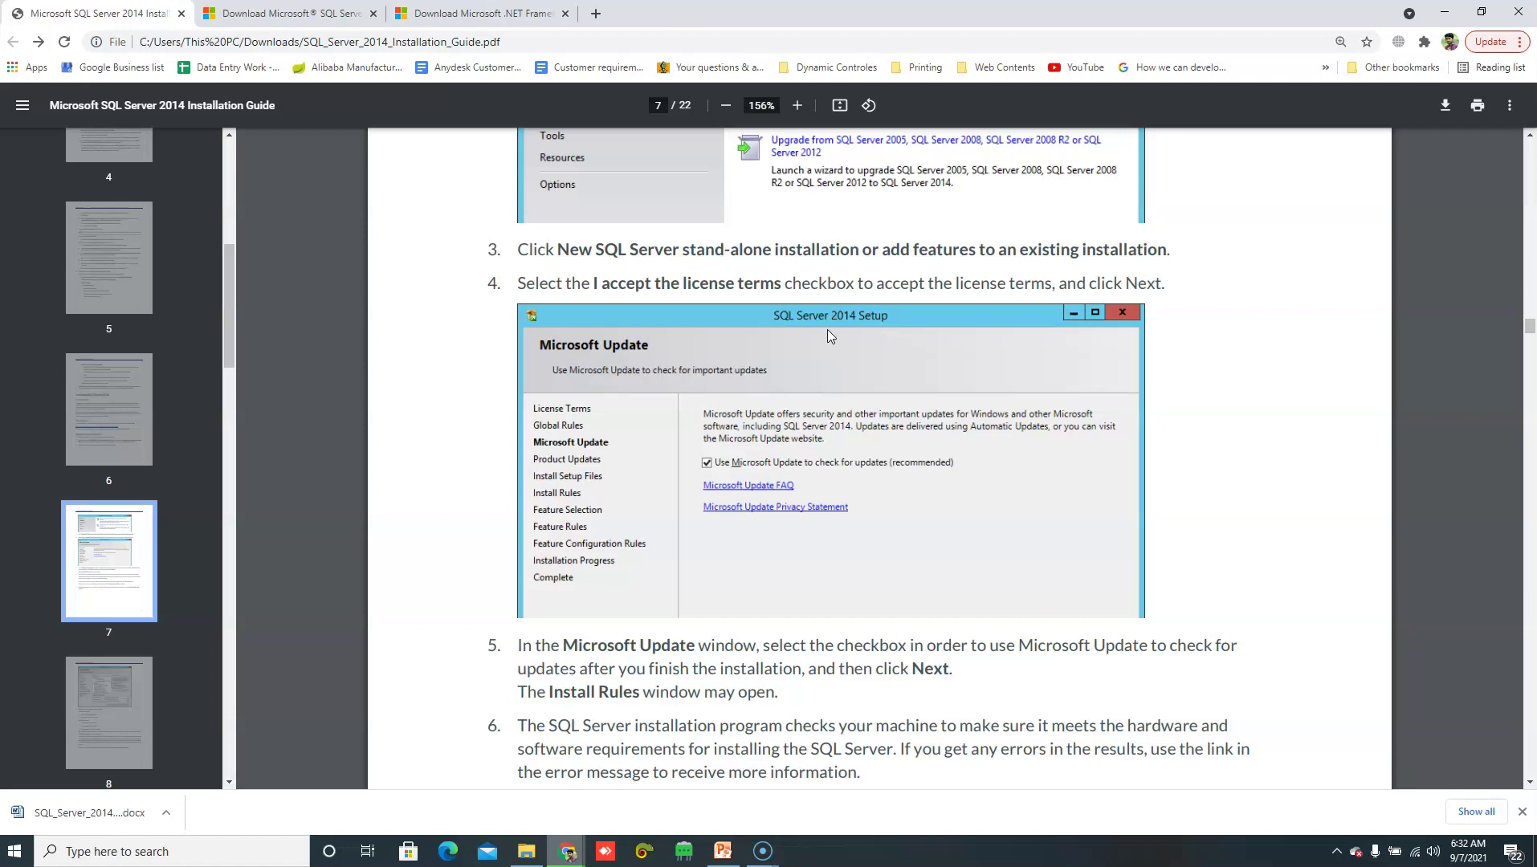
{"action": "scroll", "coordinate": [827, 329], "scroll_direction": "down", "scroll_amount": 3}
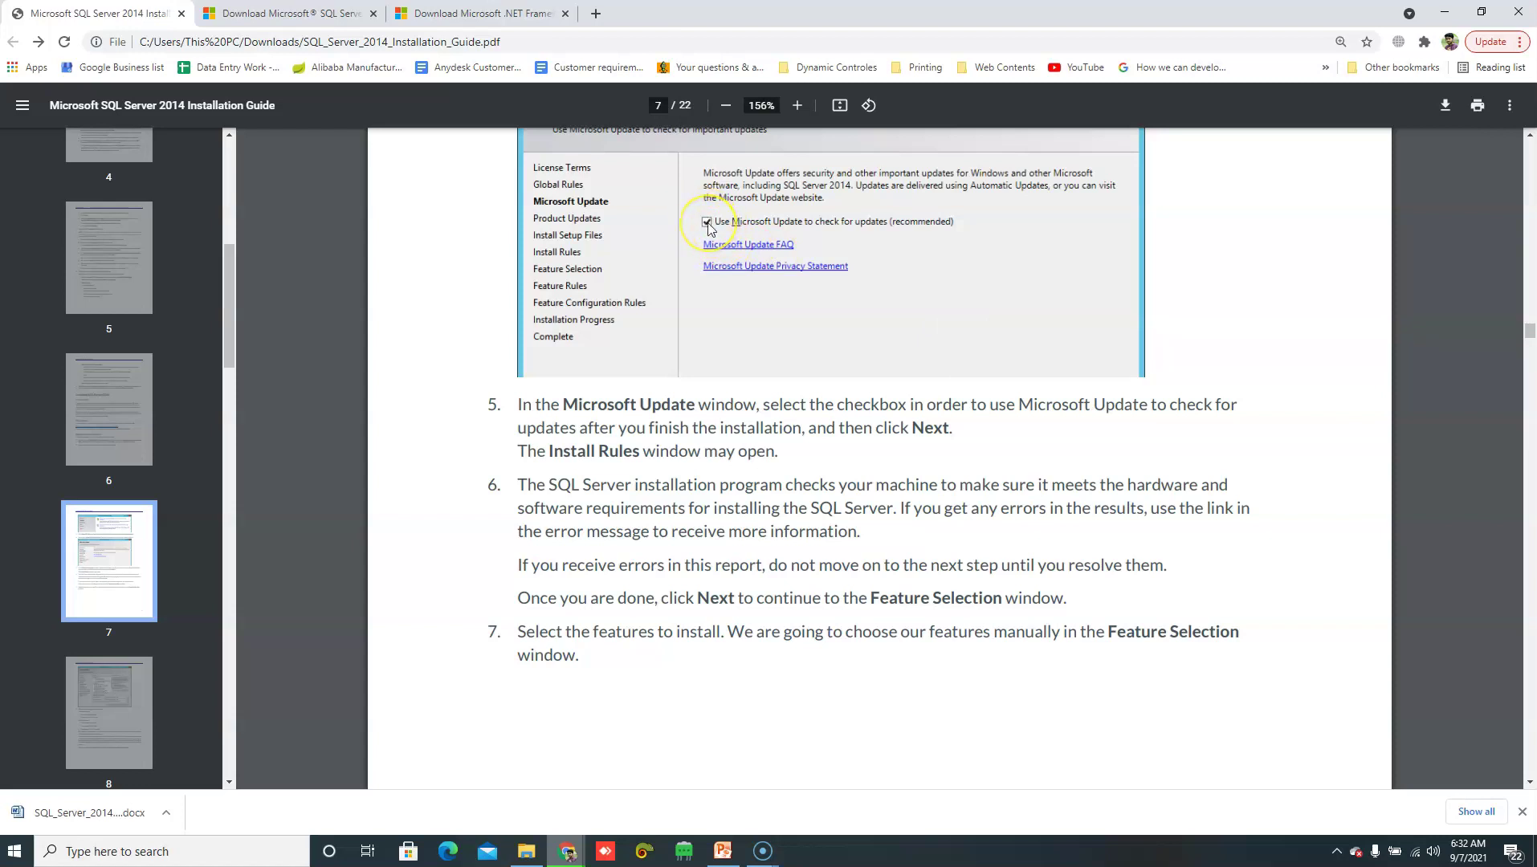
{"action": "scroll", "coordinate": [708, 229], "scroll_direction": "down", "scroll_amount": 10}
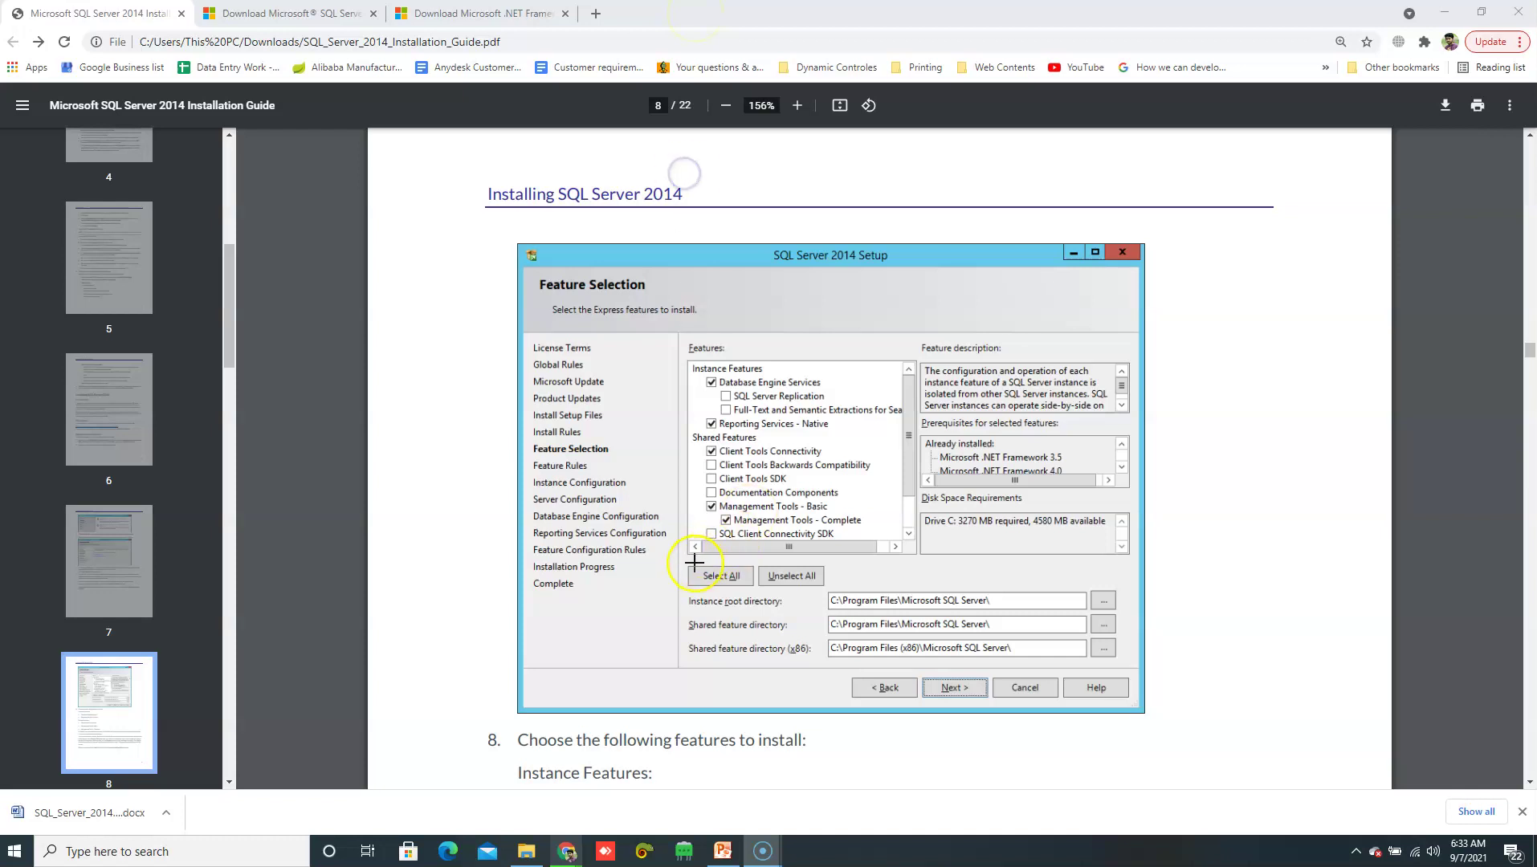
{"action": "left_click_drag", "start_coordinate": [684, 561], "coordinate": [751, 589]}
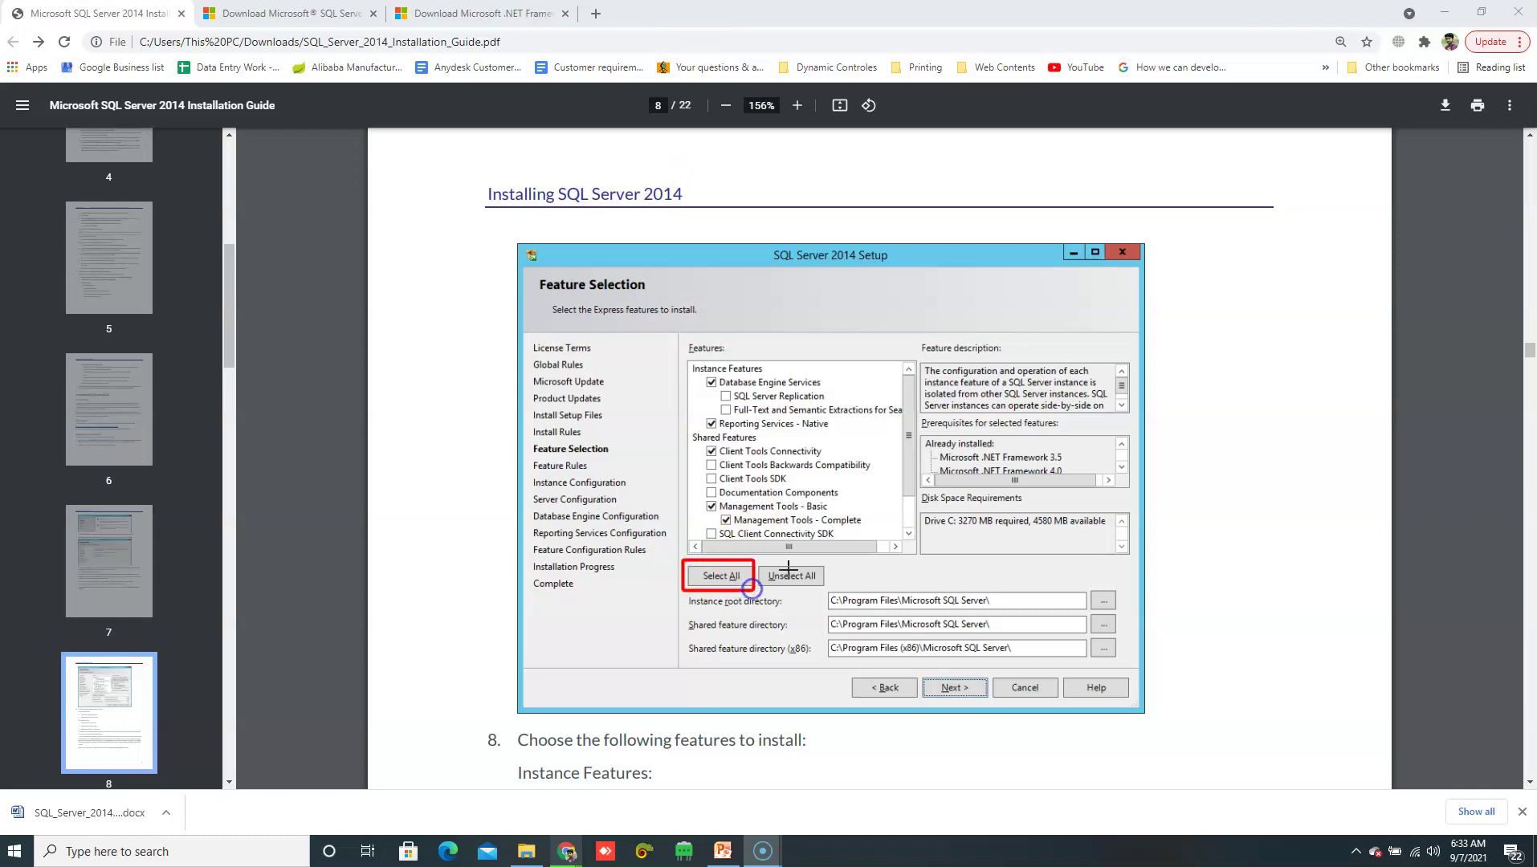
{"action": "left_click", "coordinate": [875, 12]}
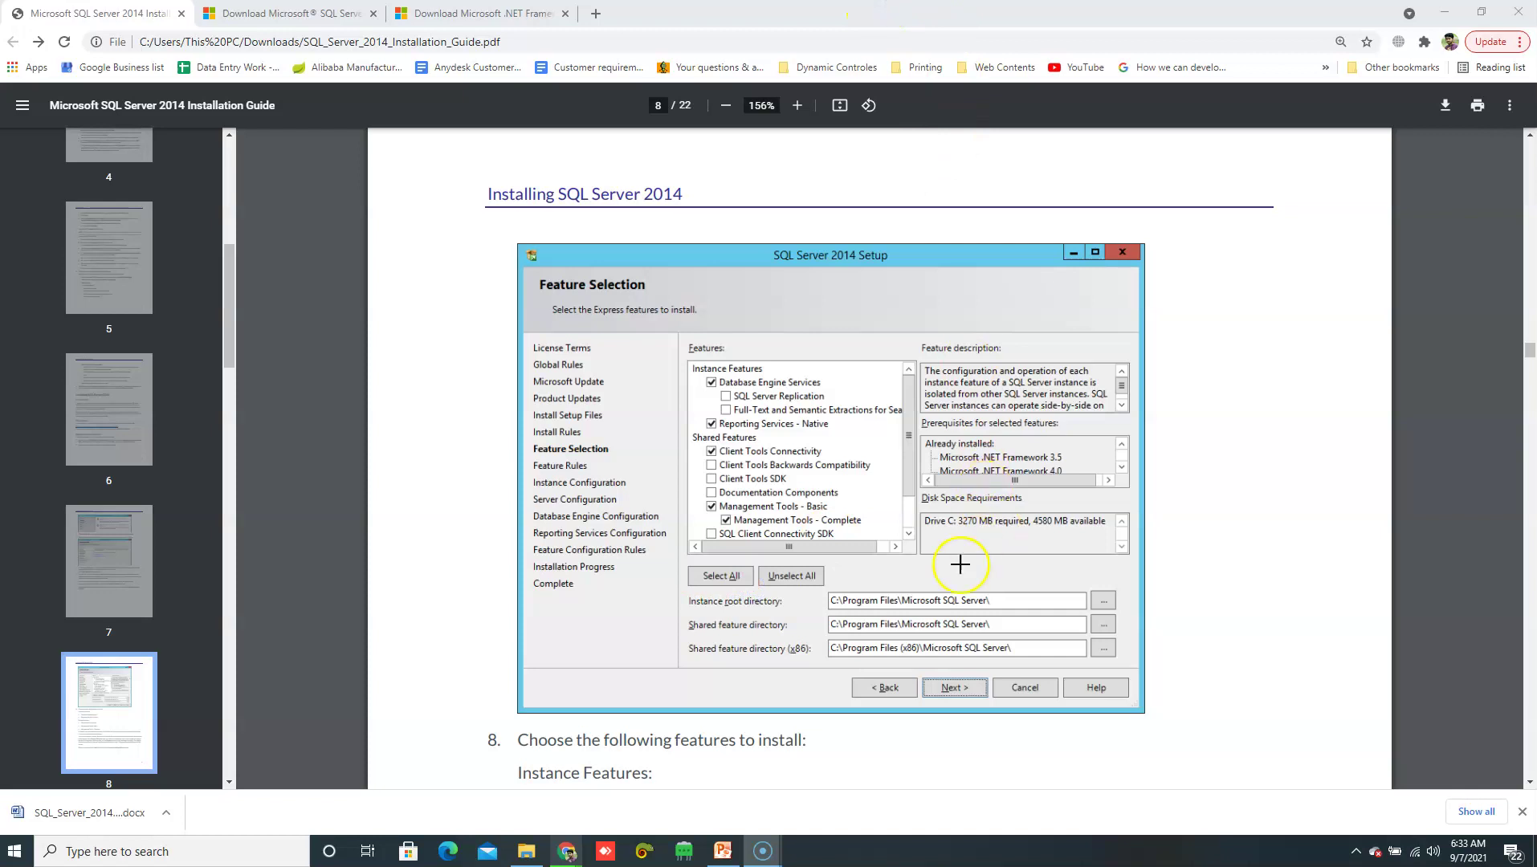
{"action": "mouse_move", "coordinate": [916, 671]}
{"action": "left_mouse_down"}
{"action": "mouse_move", "coordinate": [941, 700]}
{"action": "mouse_move", "coordinate": [974, 705]}
{"action": "left_mouse_up"}
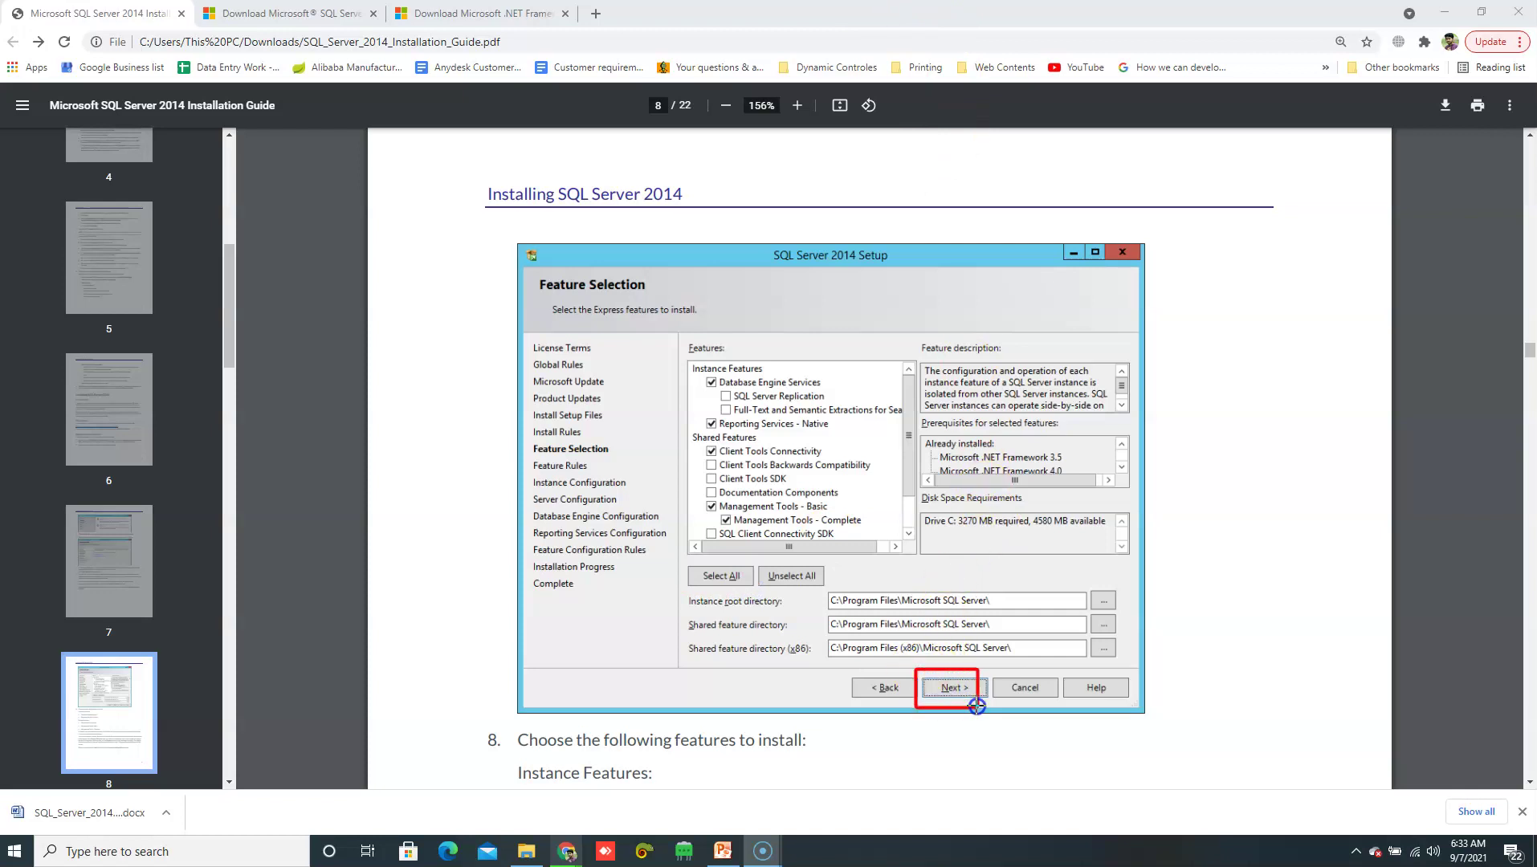
{"action": "left_click", "coordinate": [894, 17]}
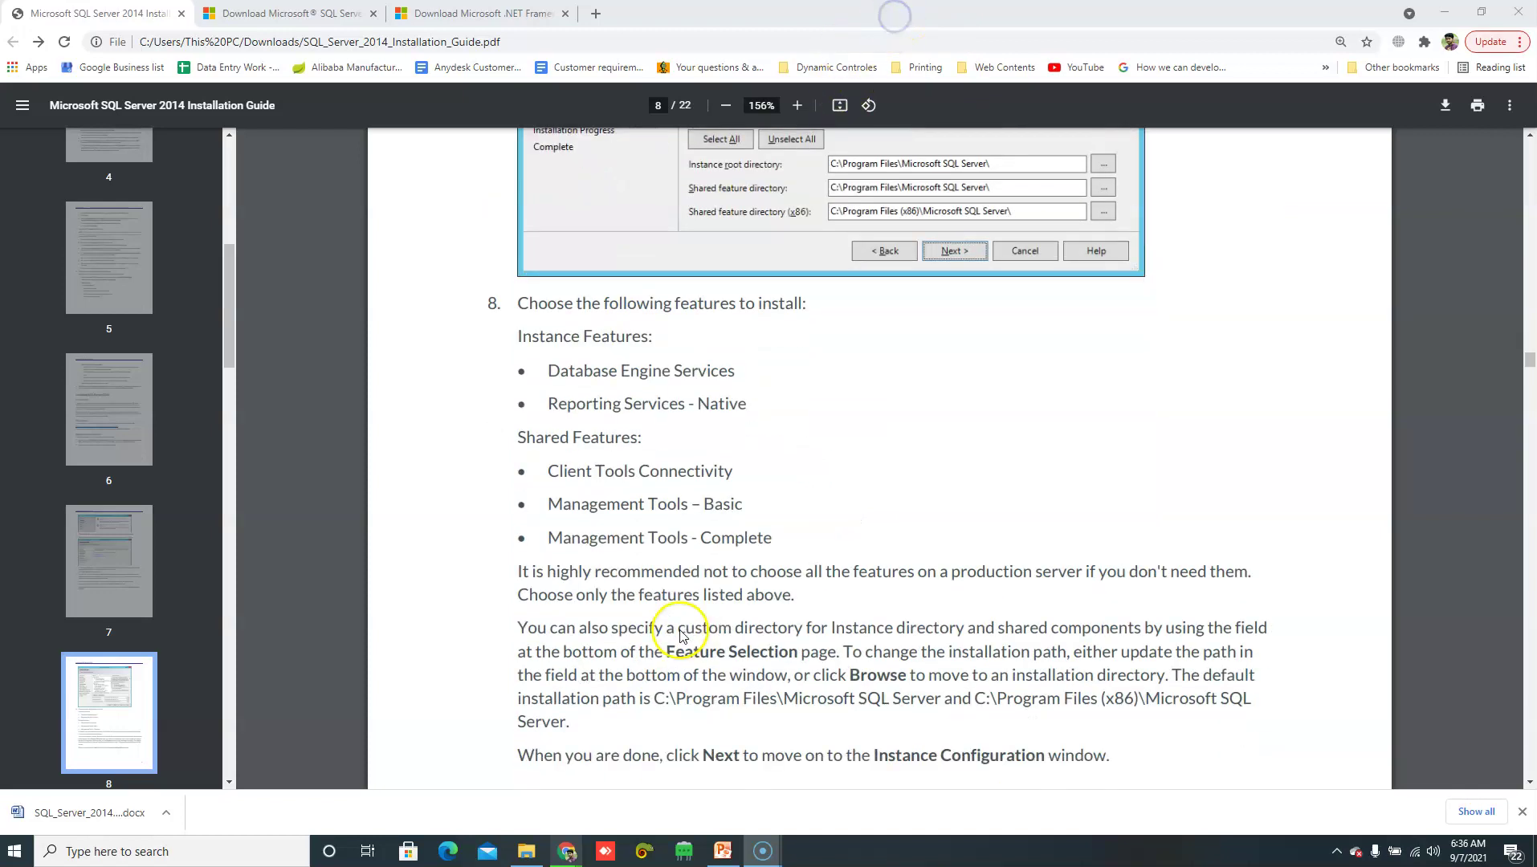
Step: Read the guide's steps from the list of features to install through instance, server and database engine configuration to Installation Progress
{"action": "scroll", "coordinate": [856, 452], "scroll_direction": "down", "scroll_amount": 2}
{"action": "scroll", "coordinate": [914, 394], "scroll_direction": "up", "scroll_amount": 2}
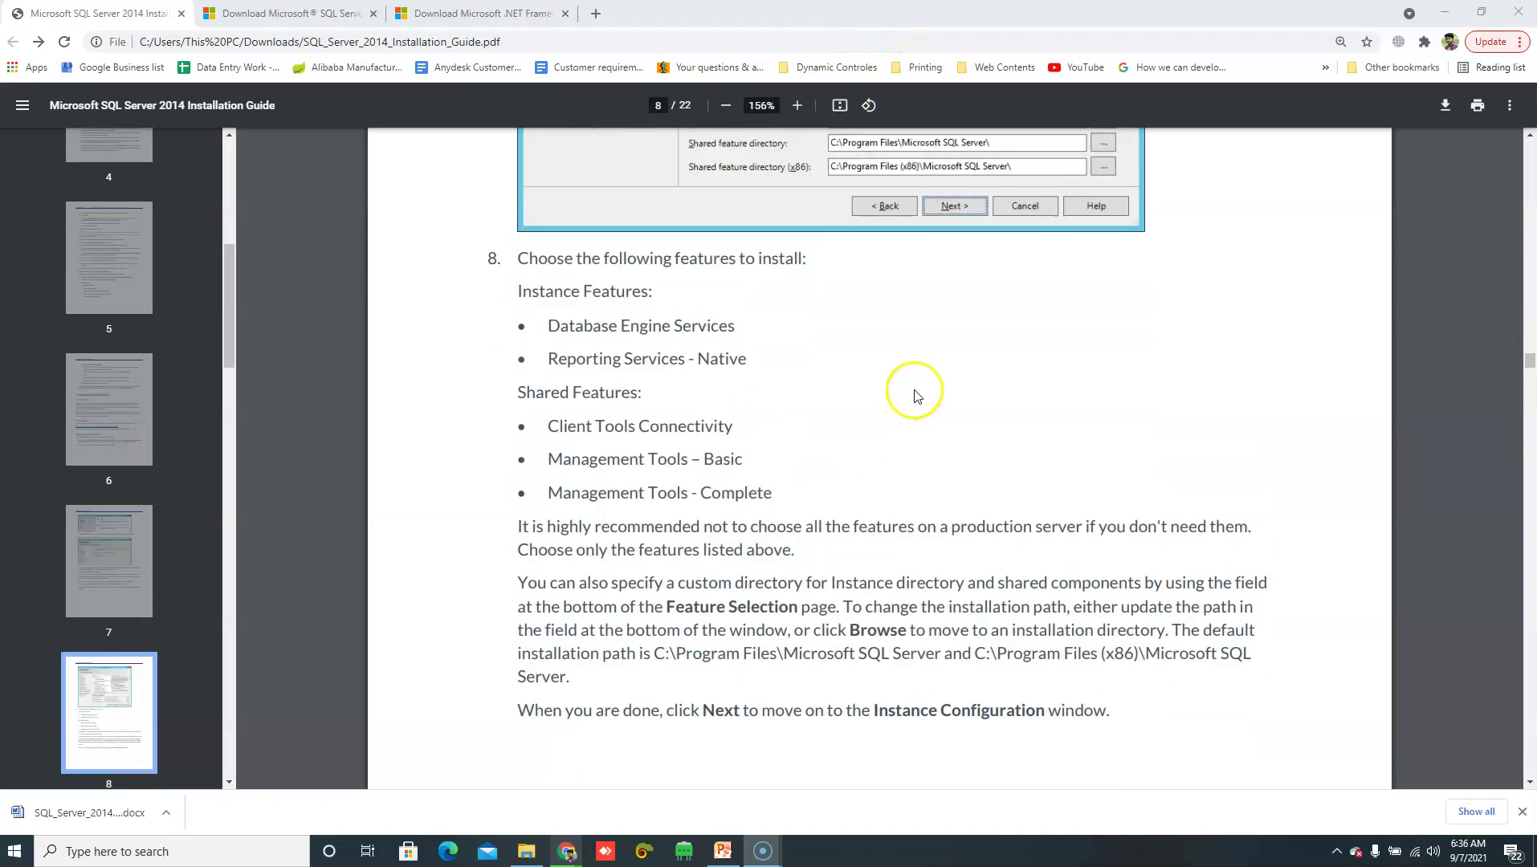
{"action": "scroll", "coordinate": [915, 393], "scroll_direction": "down", "scroll_amount": 8}
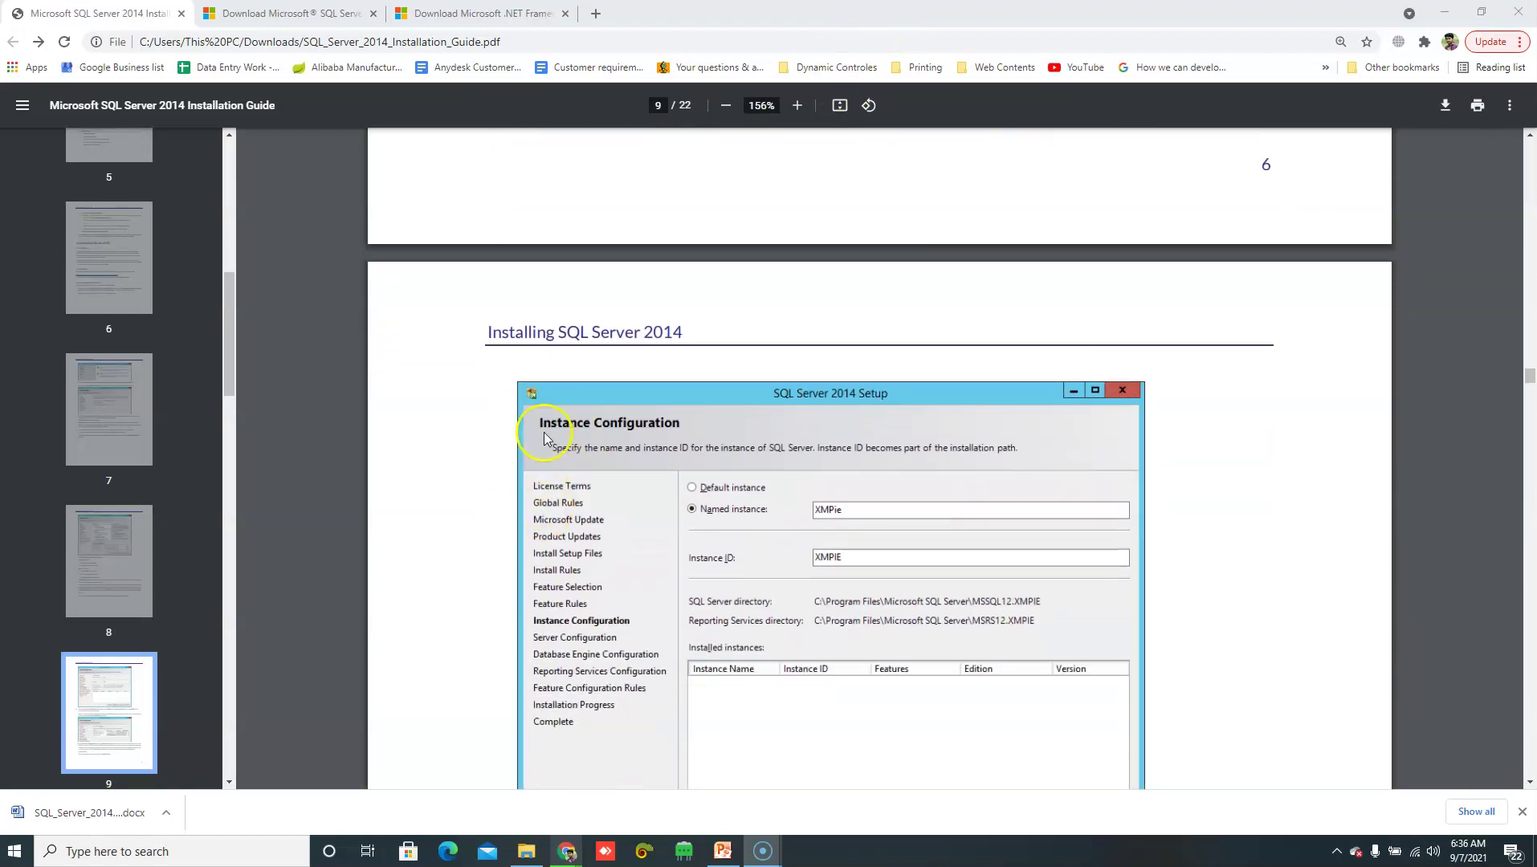
{"action": "scroll", "coordinate": [605, 452], "scroll_direction": "down", "scroll_amount": 1}
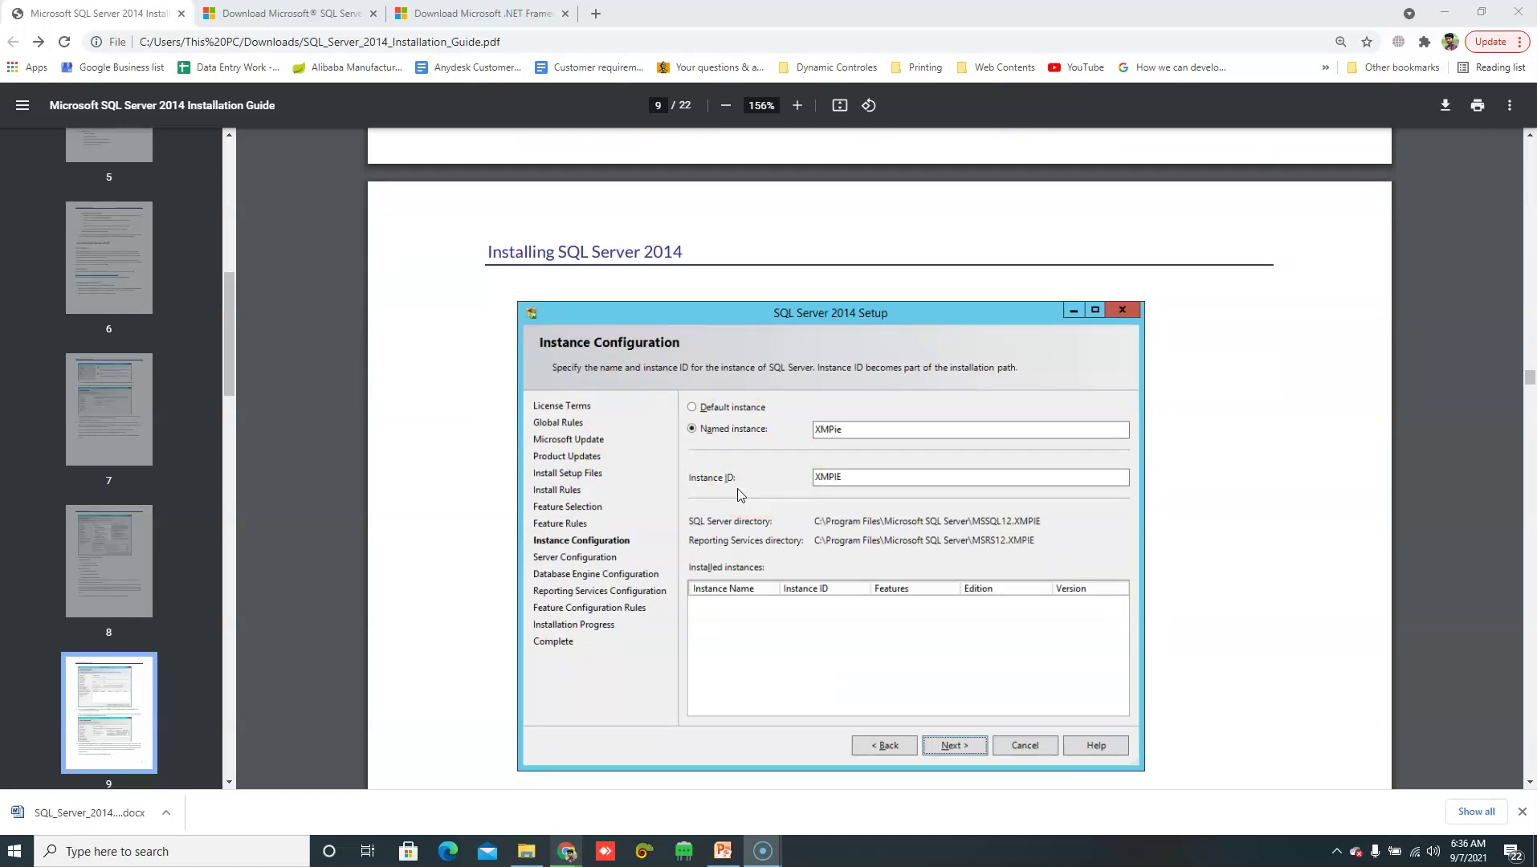
{"action": "scroll", "coordinate": [693, 434], "scroll_direction": "down", "scroll_amount": 1}
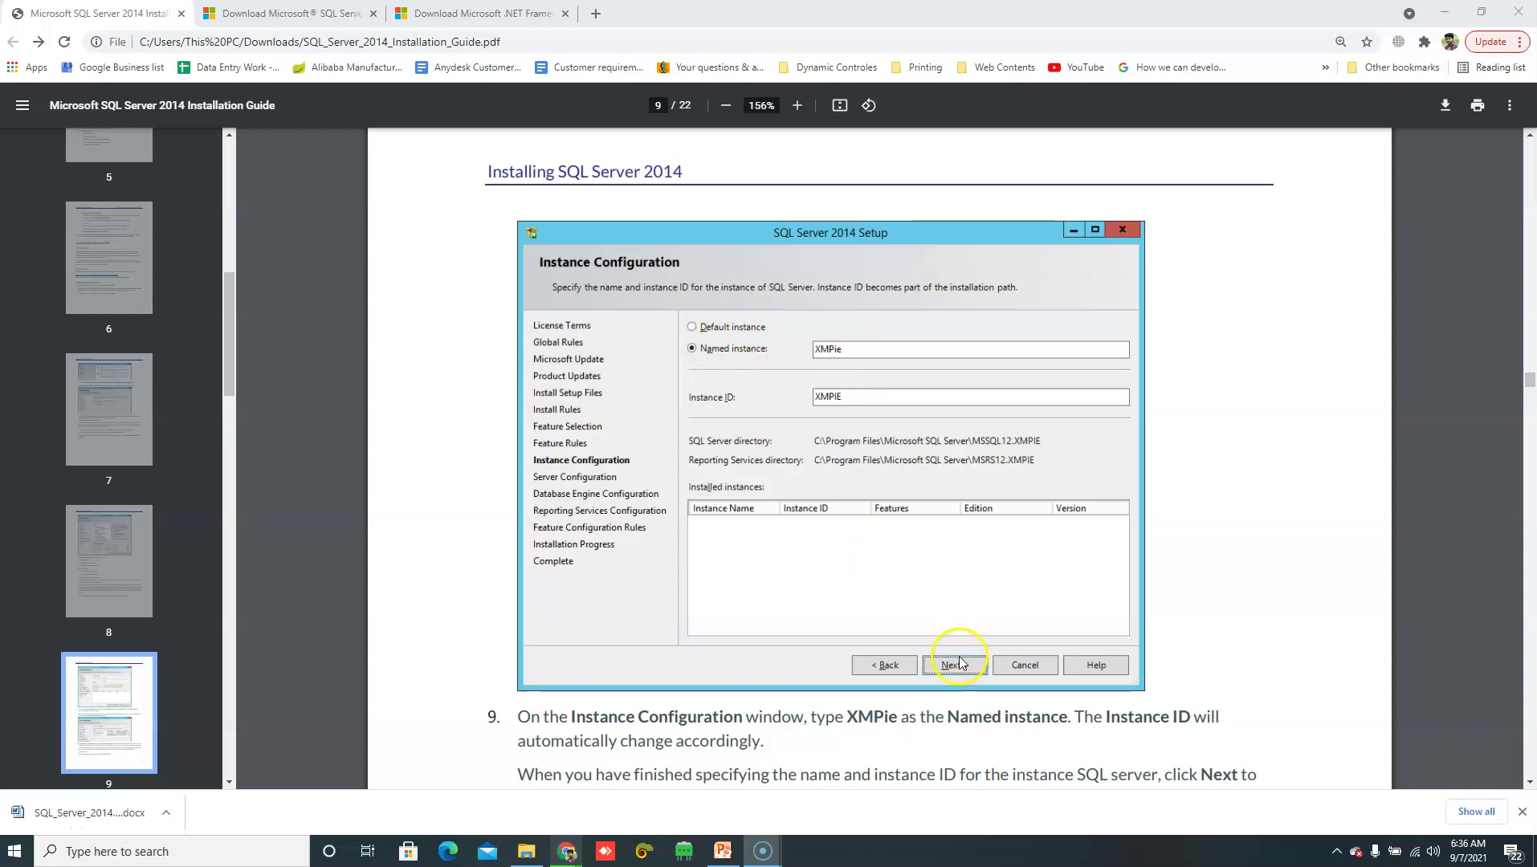
{"action": "scroll", "coordinate": [495, 572], "scroll_direction": "down", "scroll_amount": 7}
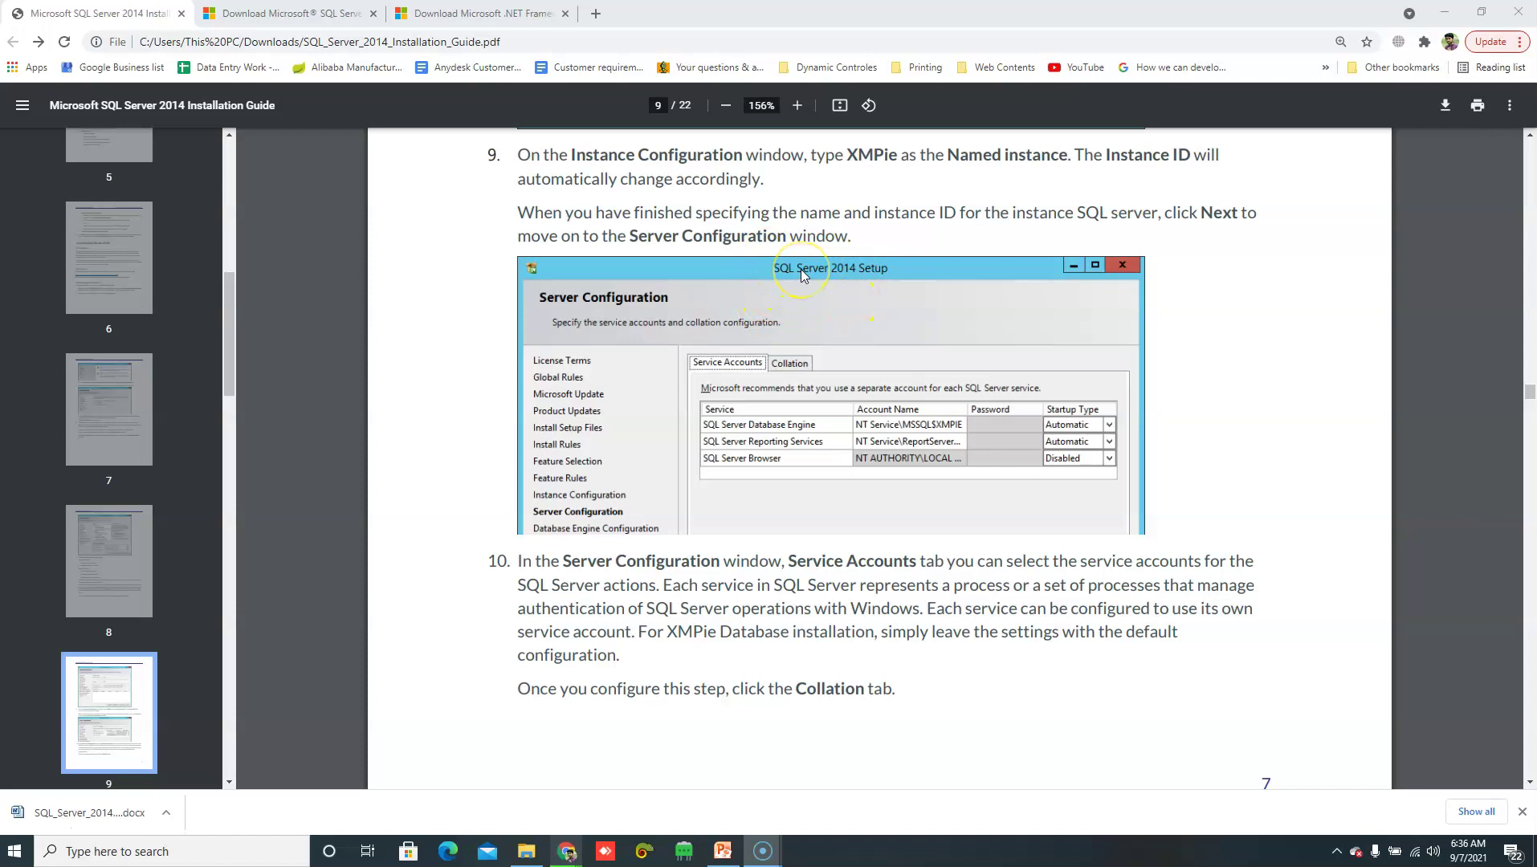
{"action": "scroll", "coordinate": [662, 377], "scroll_direction": "down", "scroll_amount": 10}
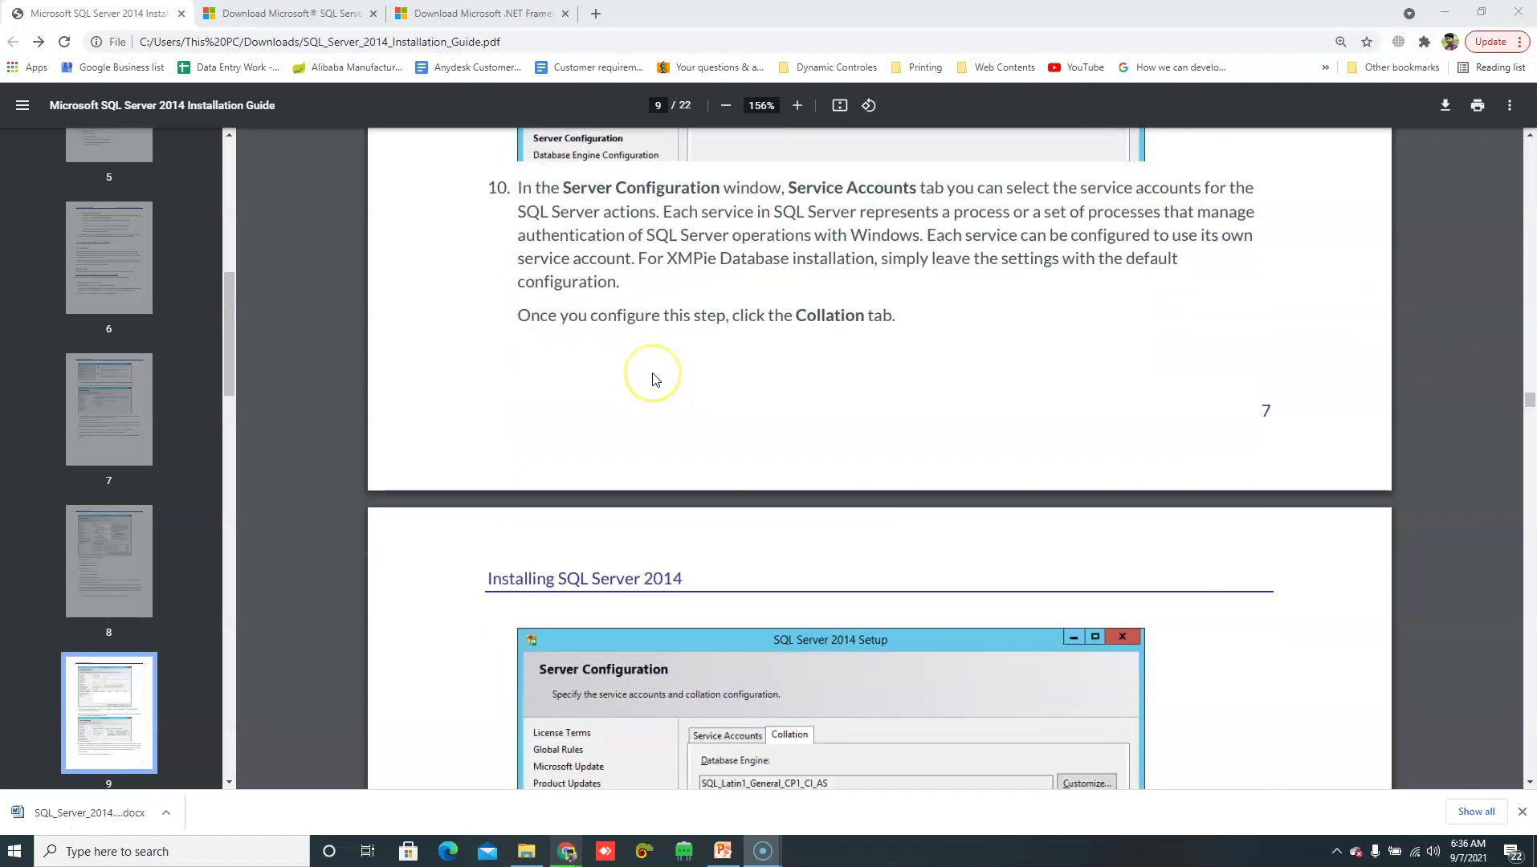
{"action": "scroll", "coordinate": [656, 379], "scroll_direction": "down", "scroll_amount": 5}
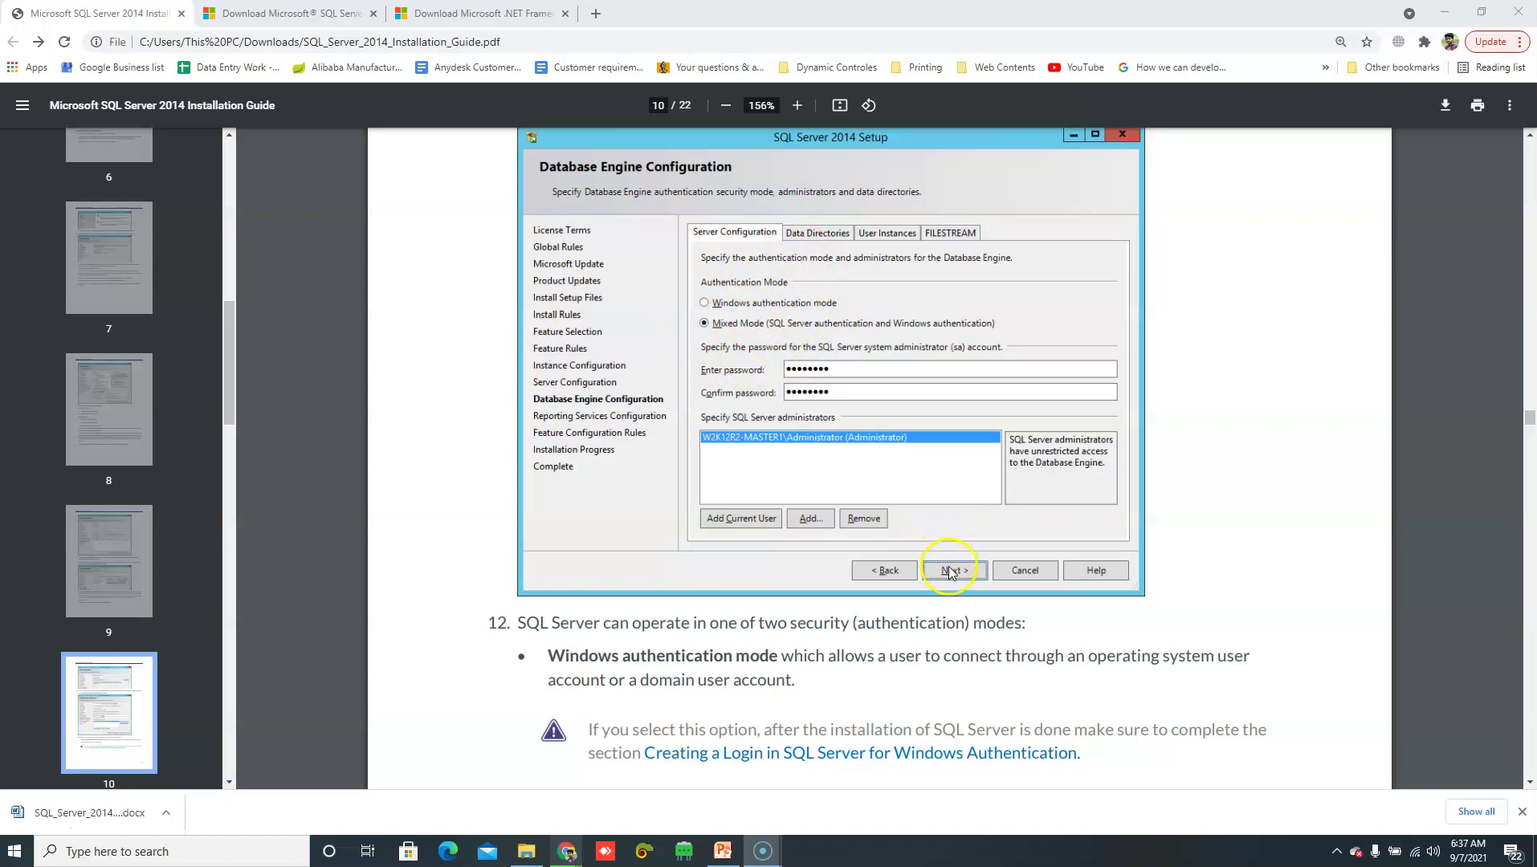
{"action": "scroll", "coordinate": [577, 423], "scroll_direction": "down", "scroll_amount": 20}
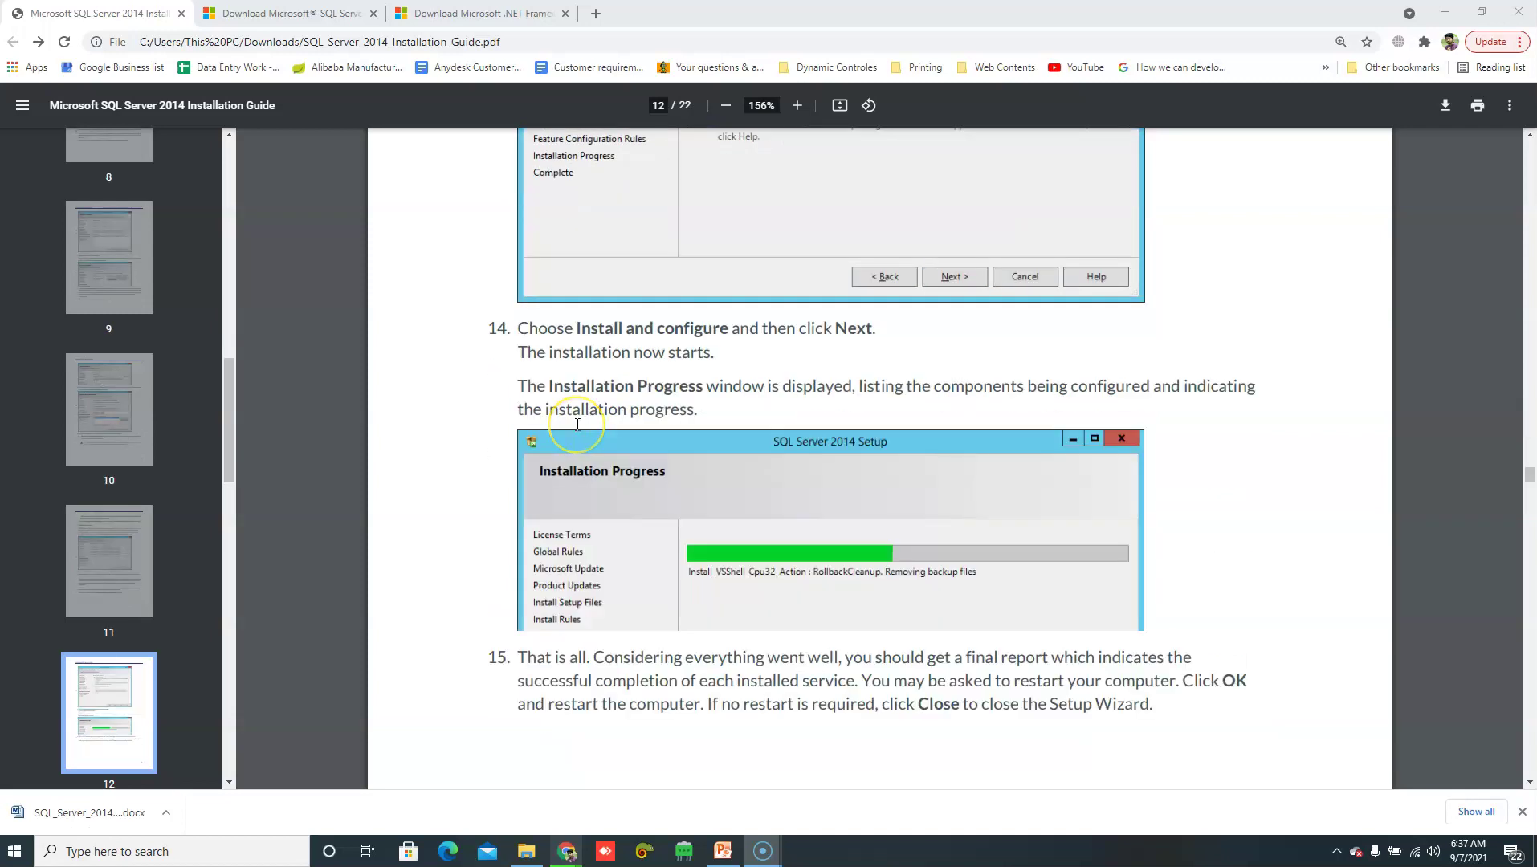
Step: Read the guide's closing setup steps from Installation Progress through the Complete page to closing the SQL Server Installation Center
{"action": "scroll", "coordinate": [802, 394], "scroll_direction": "down", "scroll_amount": 1}
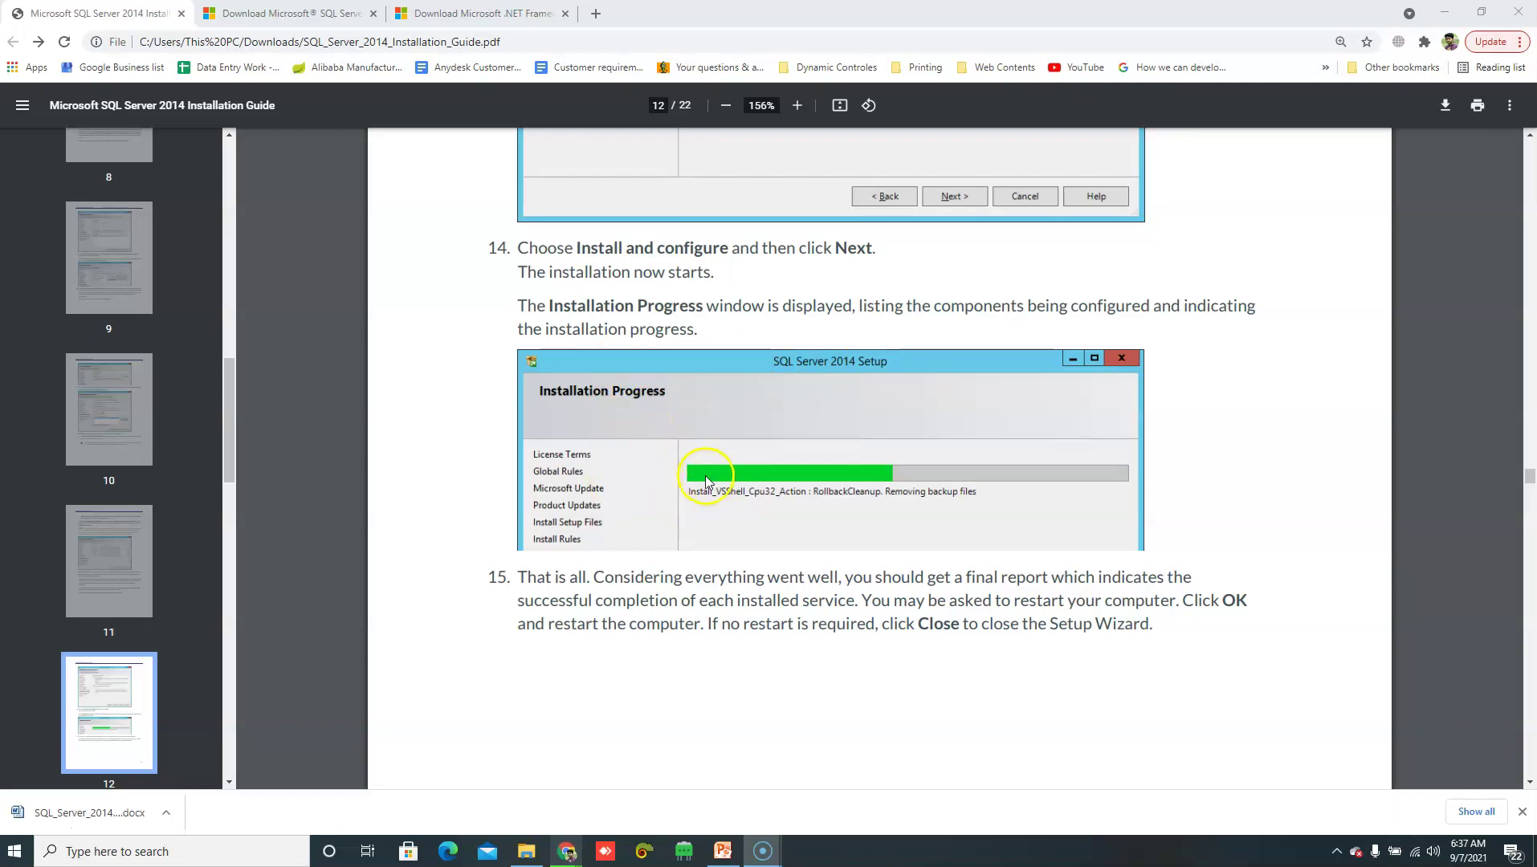
{"action": "scroll", "coordinate": [549, 417], "scroll_direction": "down", "scroll_amount": 4}
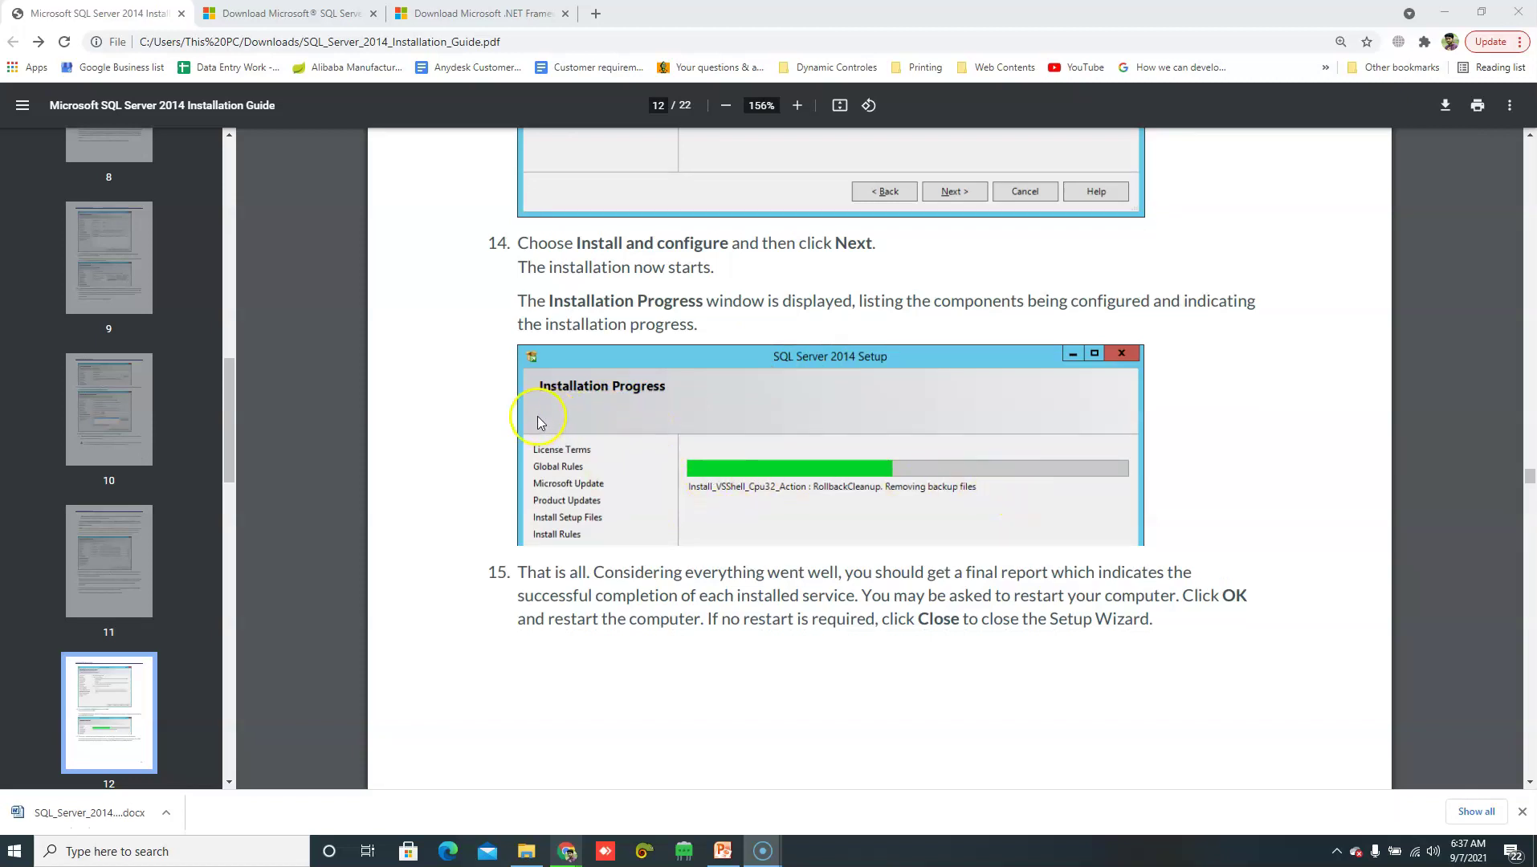
{"action": "scroll", "coordinate": [549, 418], "scroll_direction": "down", "scroll_amount": 7}
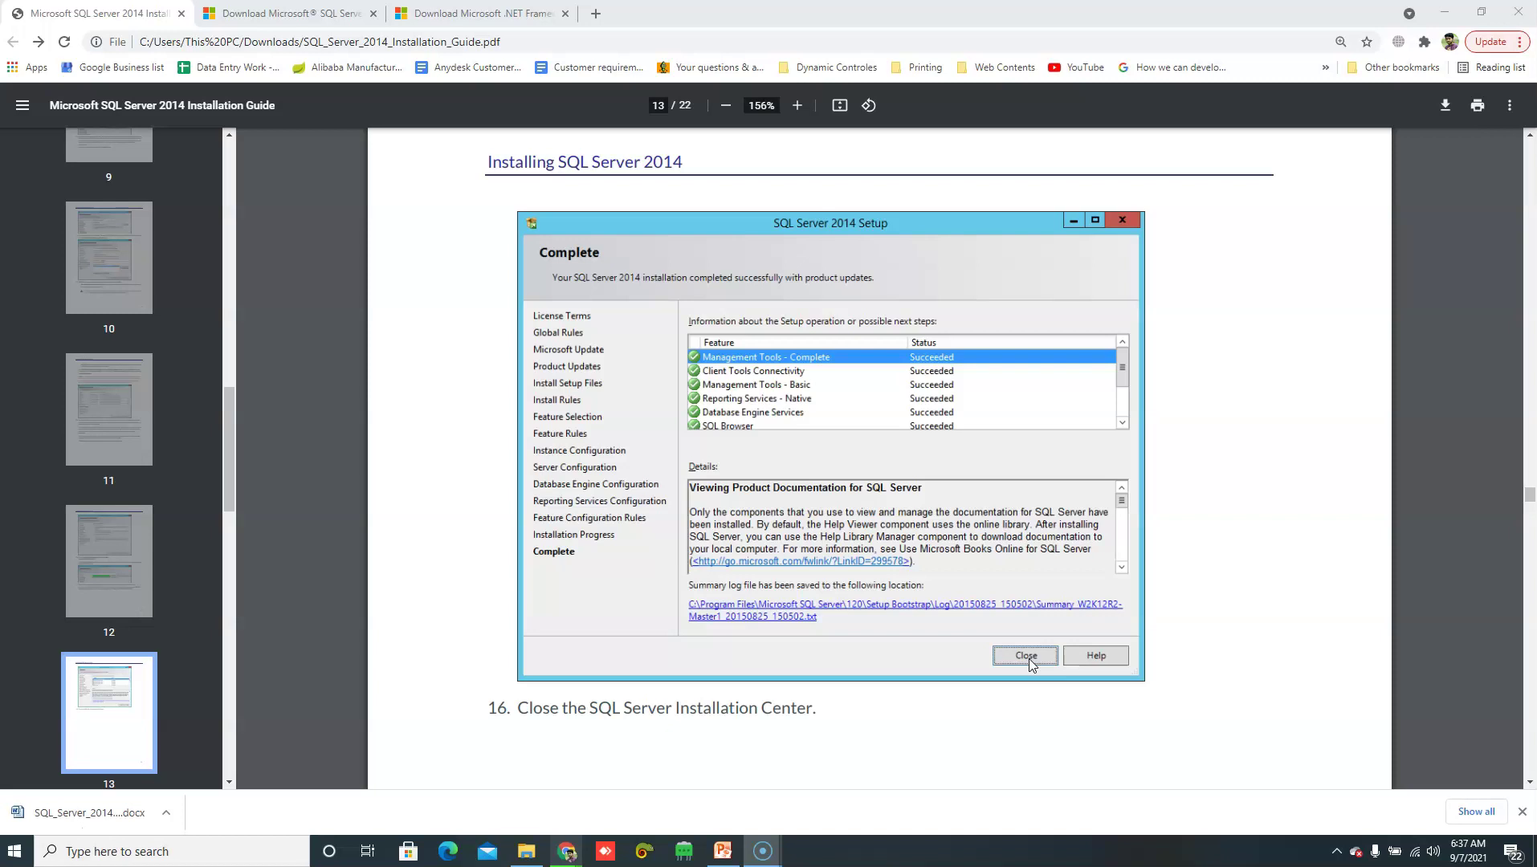
Step: Launch SQL Server 2014 Management Studio as administrator and connect to the local SQLEXPRESS Database Engine with Windows Authentication
{"action": "left_click", "coordinate": [191, 859]}
{"action": "type", "text": "sS"}
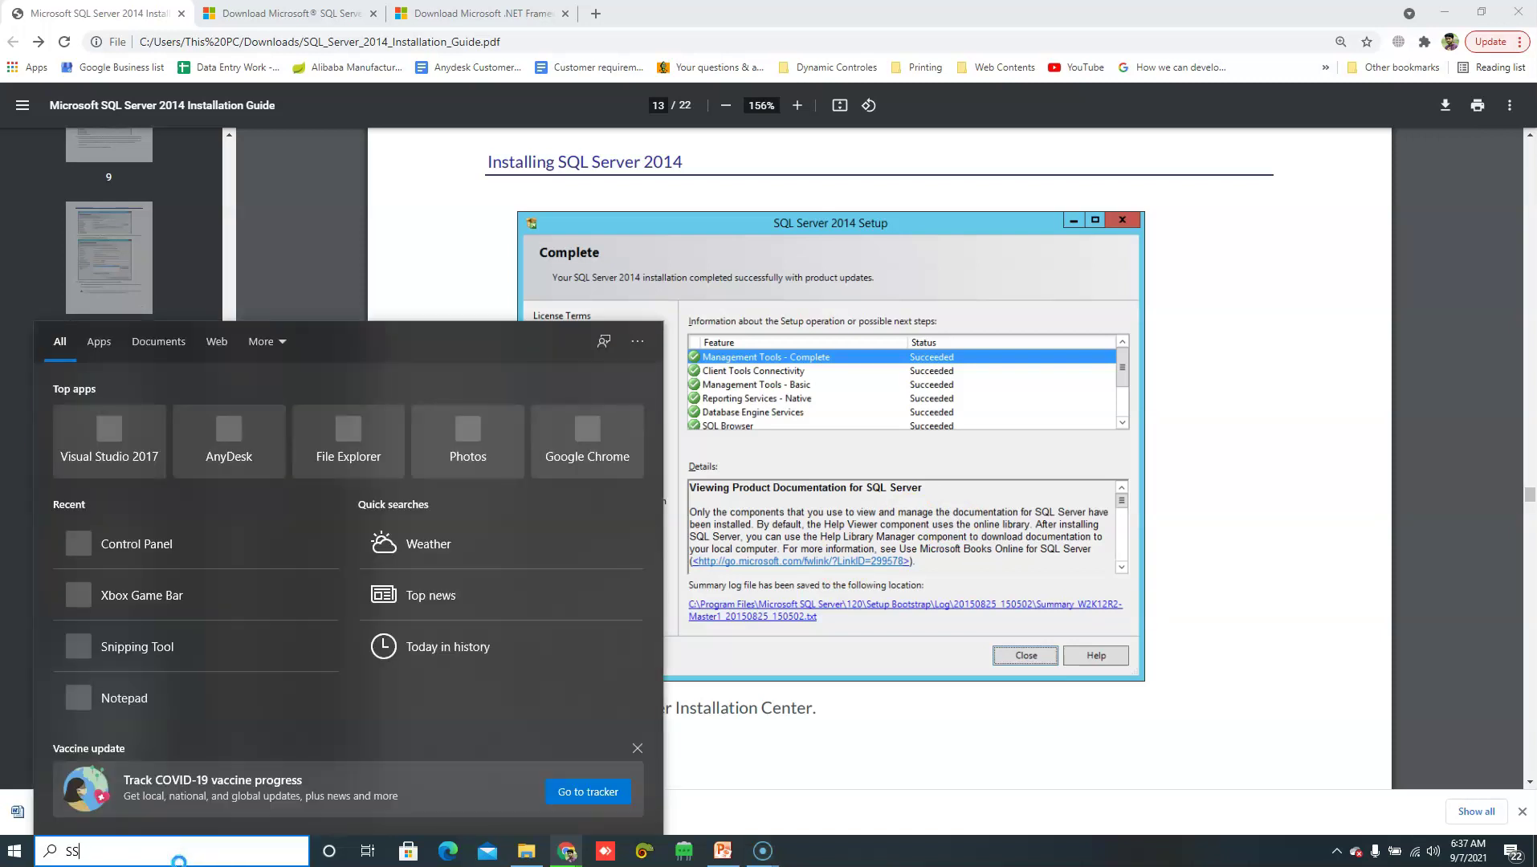
{"action": "type", "text": "MS"}
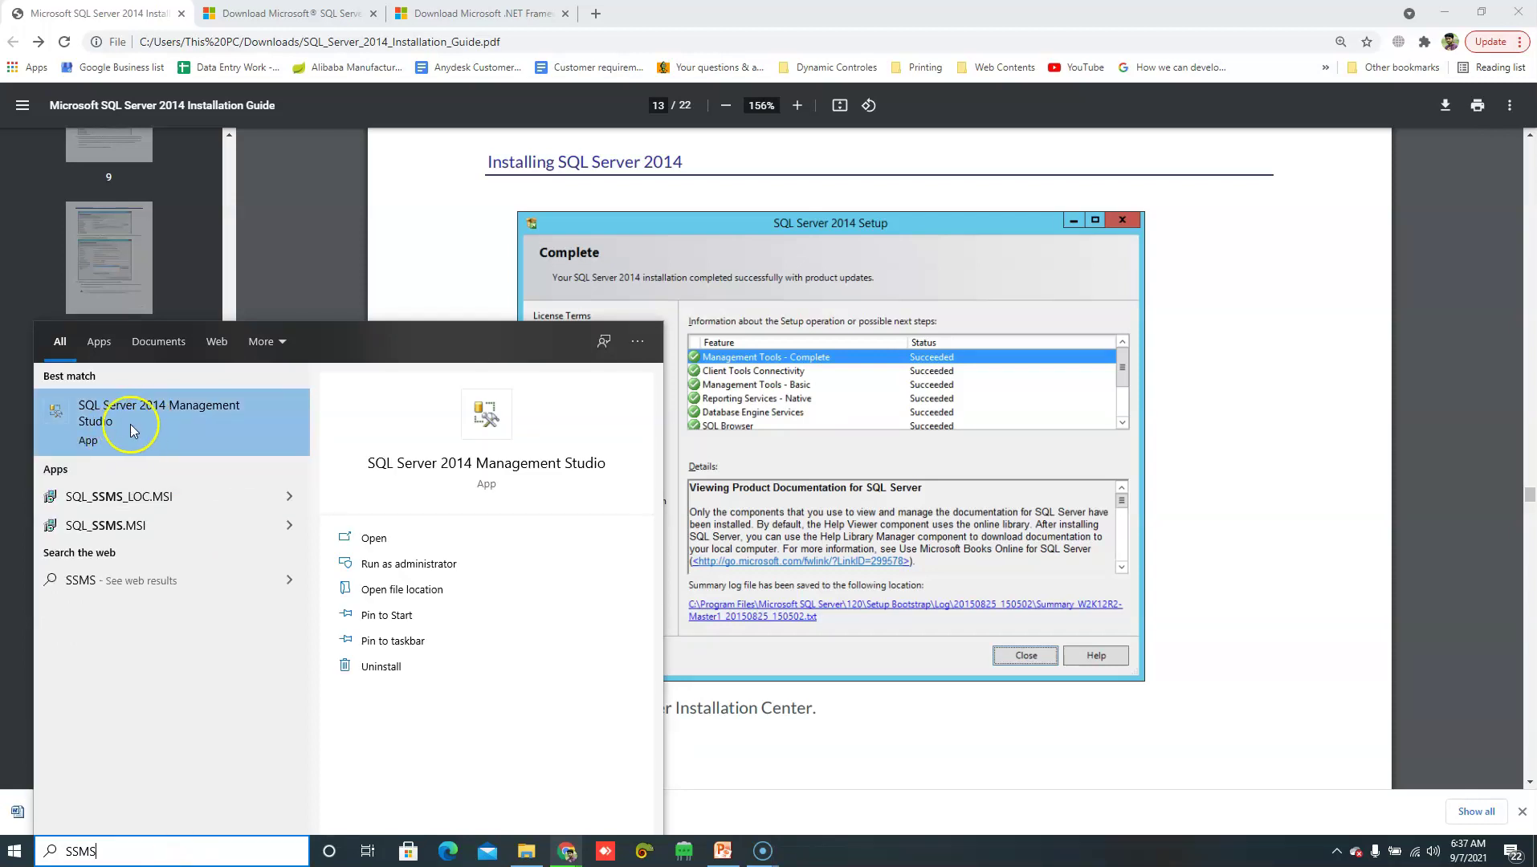
{"action": "left_click", "coordinate": [131, 426]}
{"action": "left_click", "coordinate": [408, 564]}
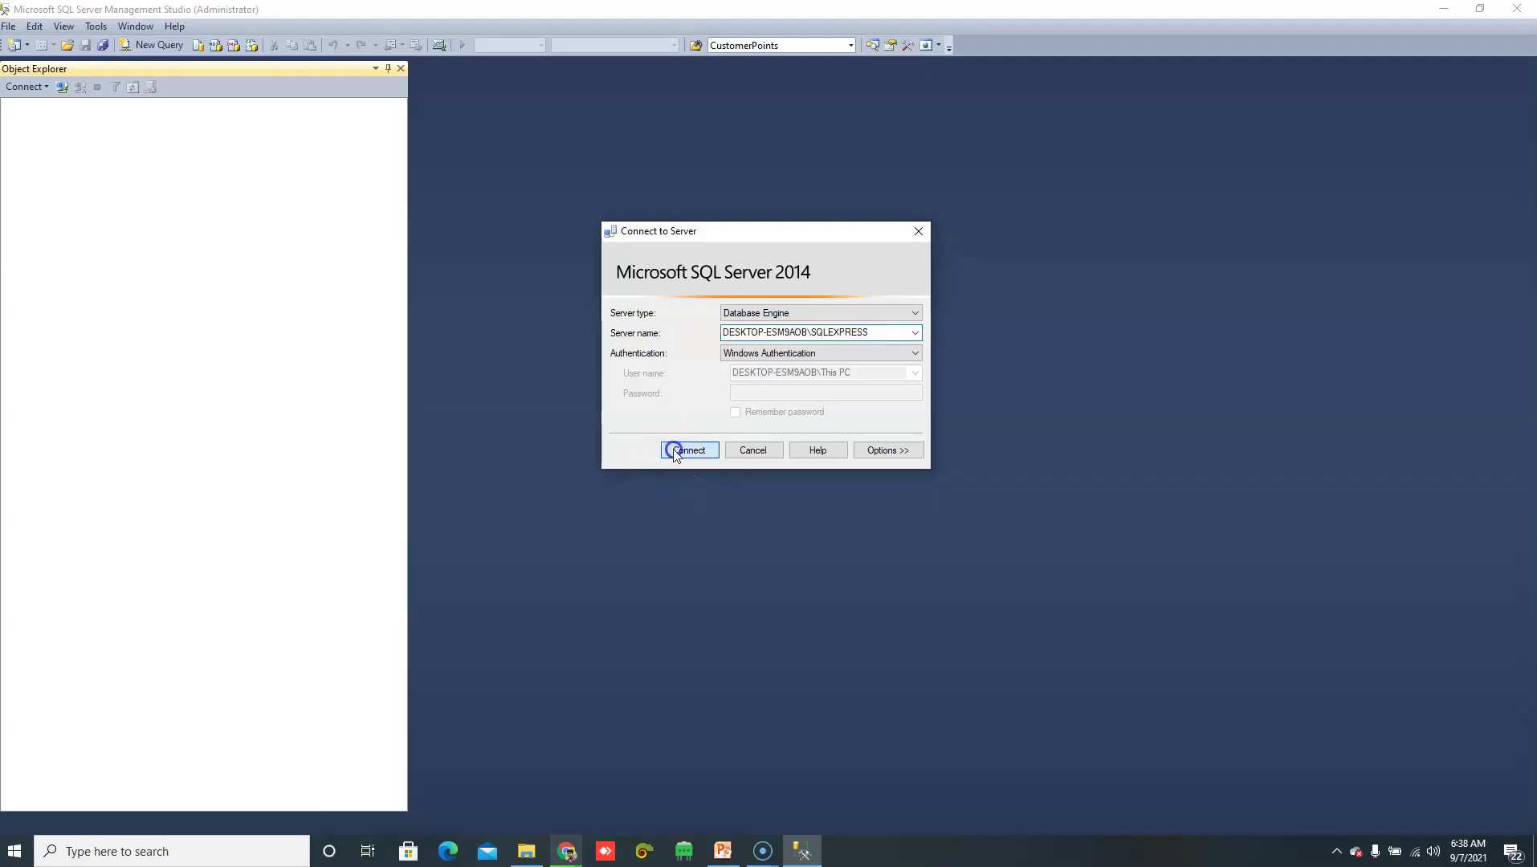
{"action": "left_click", "coordinate": [675, 448]}
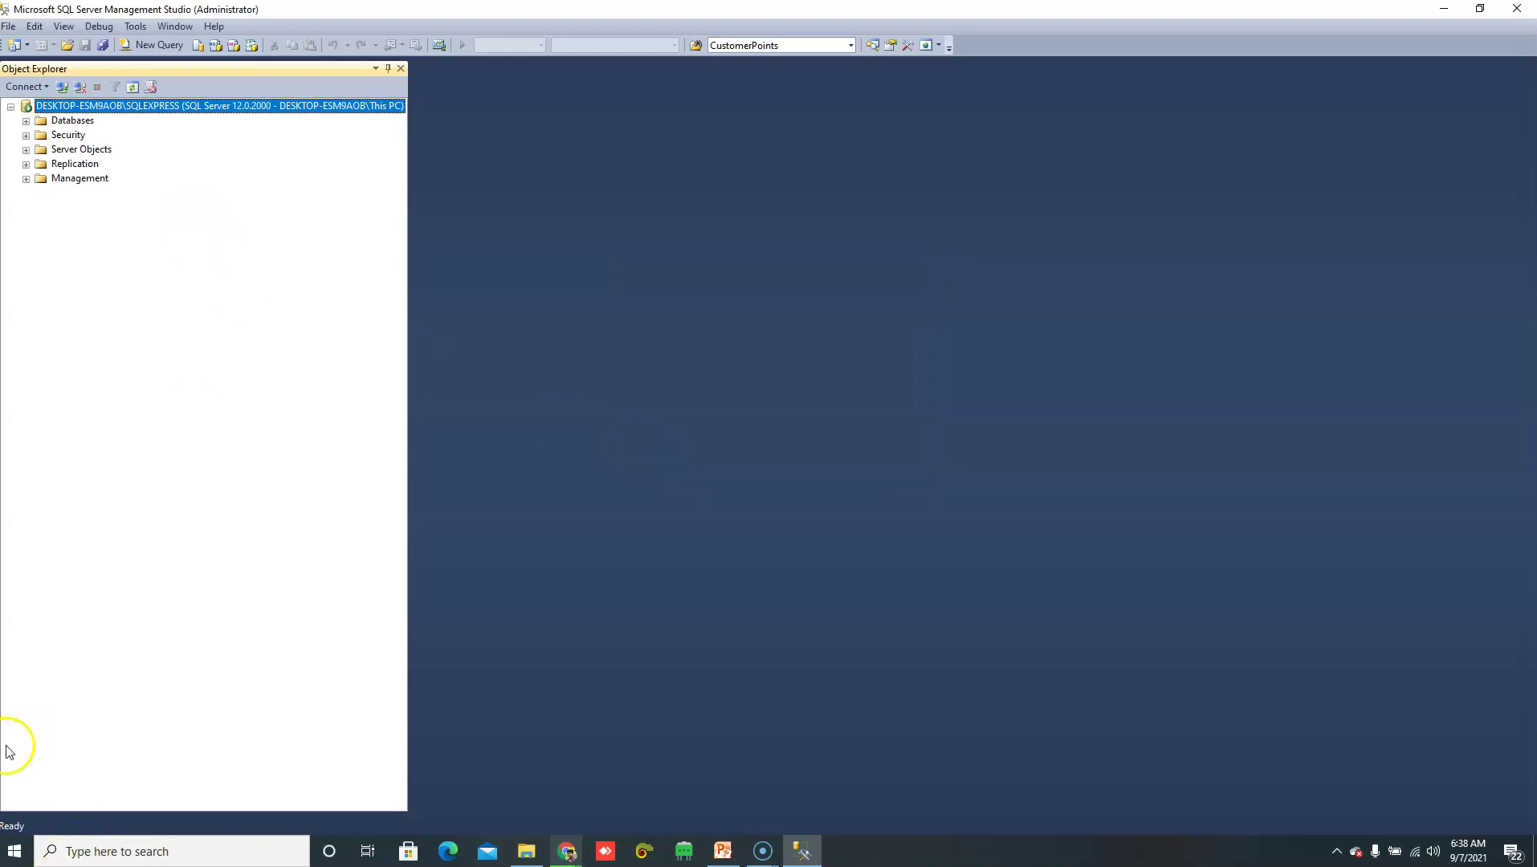
Step: Create a new database named POSDB under Databases with the default owner and file settings, and select it
{"action": "key", "text": "Down"}
{"action": "key", "text": "Right"}
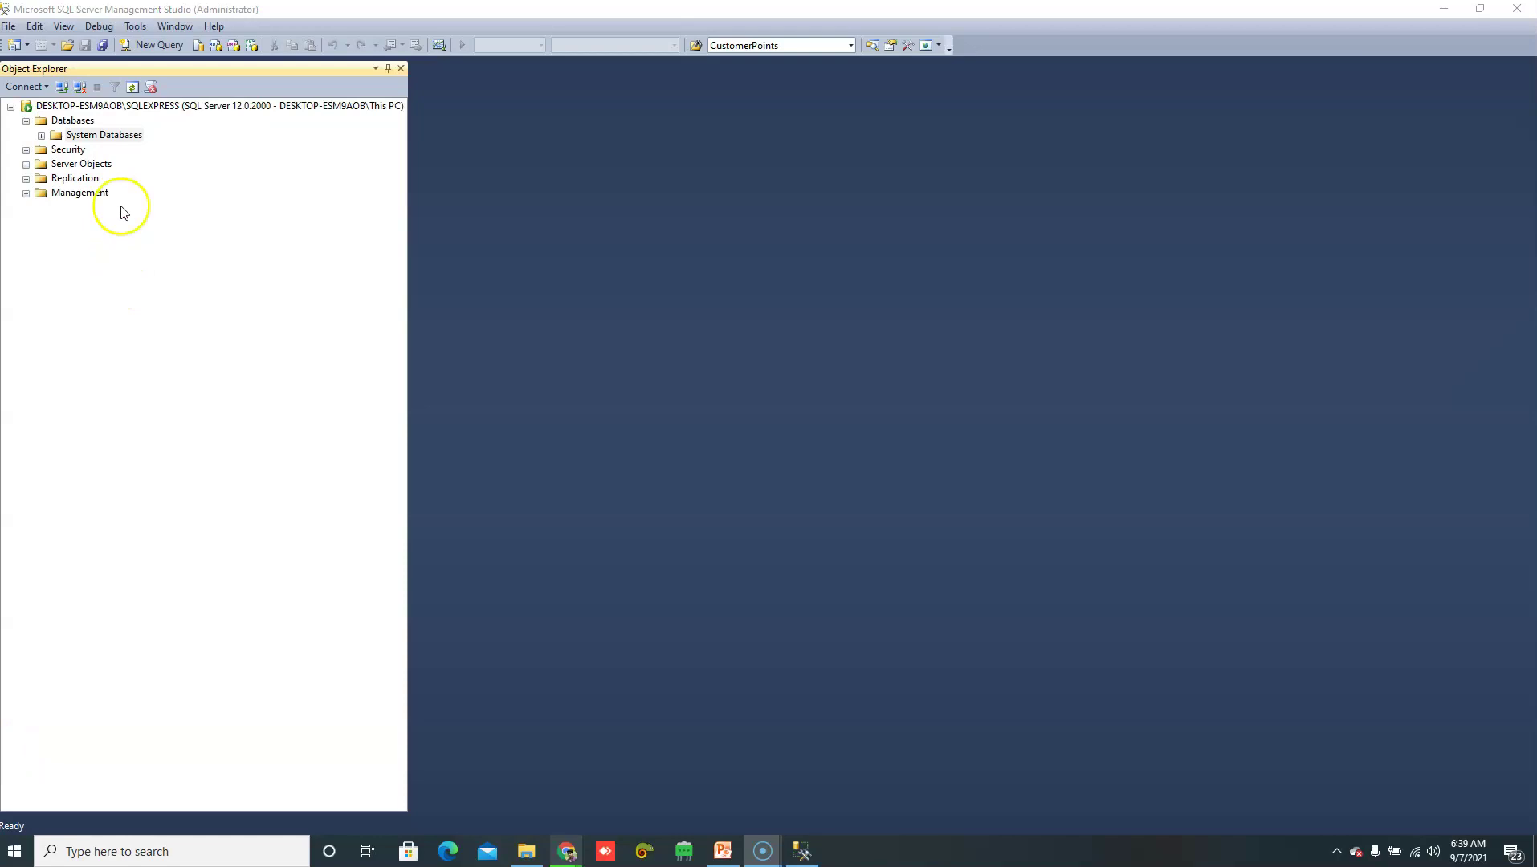
{"action": "left_click", "coordinate": [71, 120]}
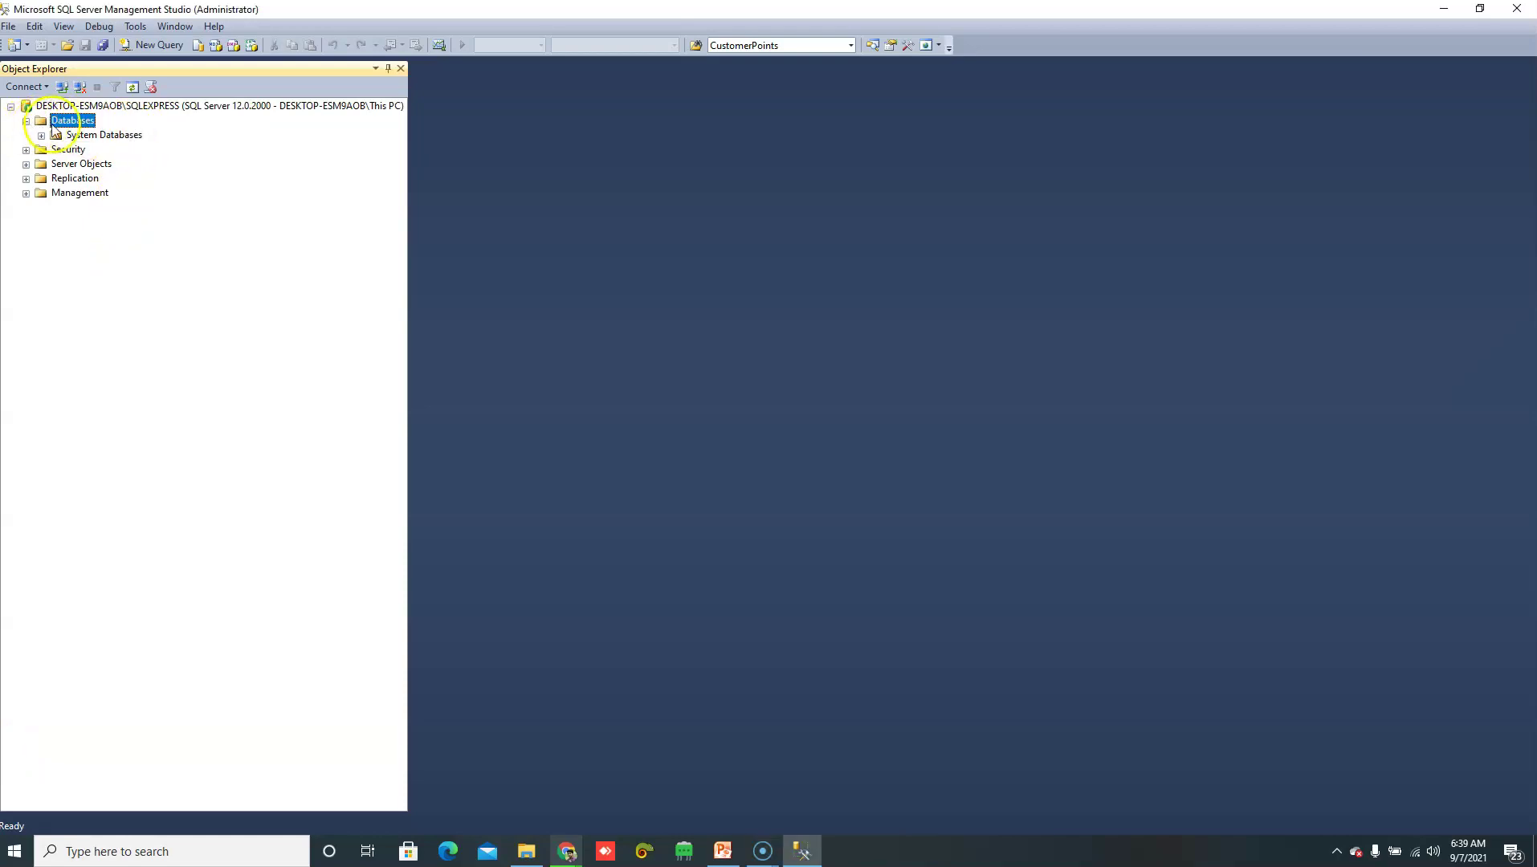
{"action": "right_click", "coordinate": [69, 127]}
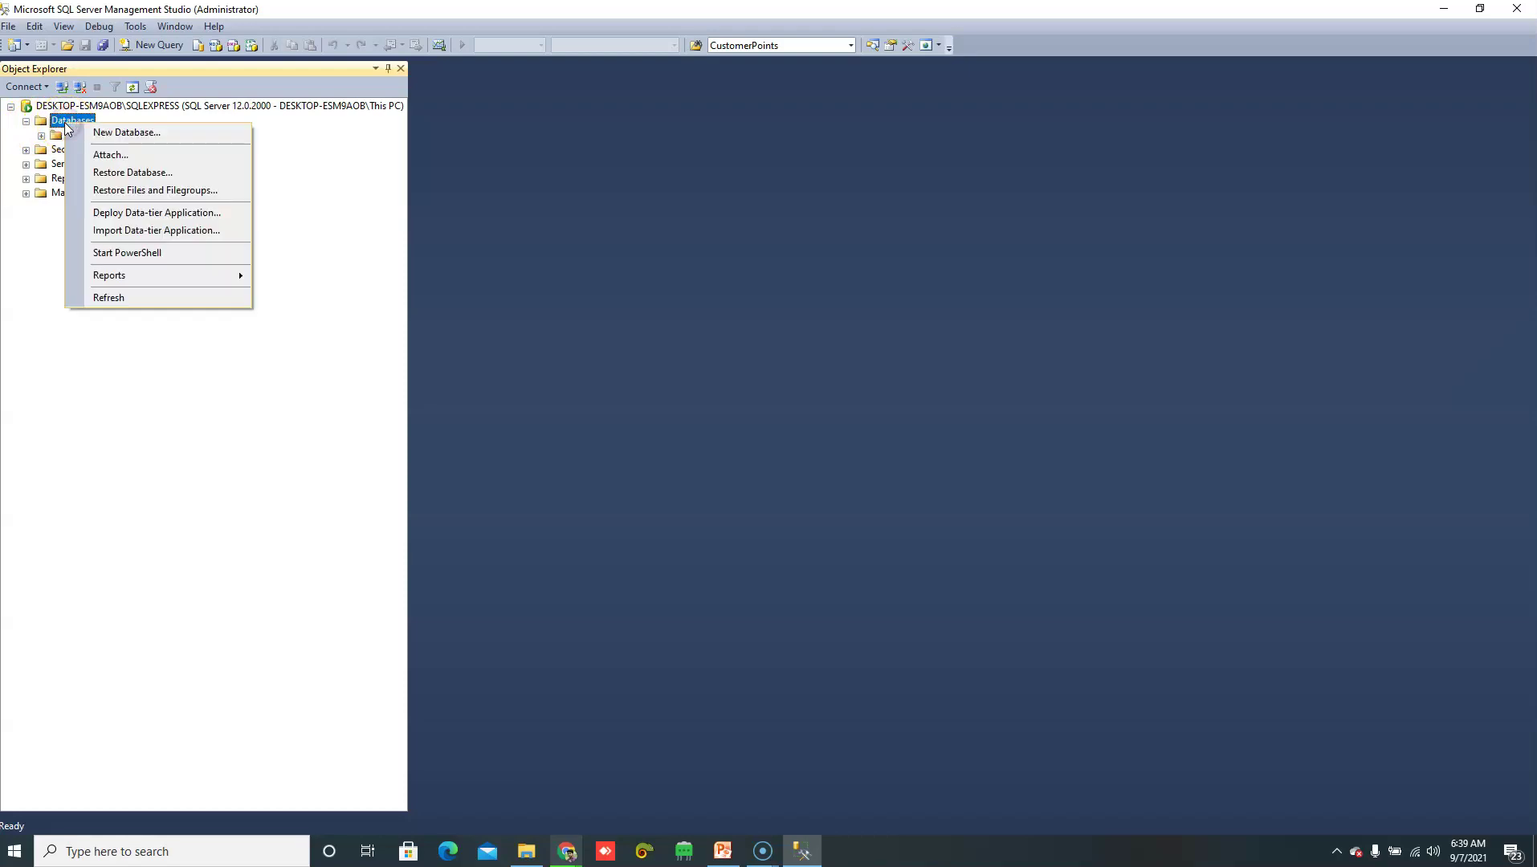
{"action": "left_click", "coordinate": [124, 133]}
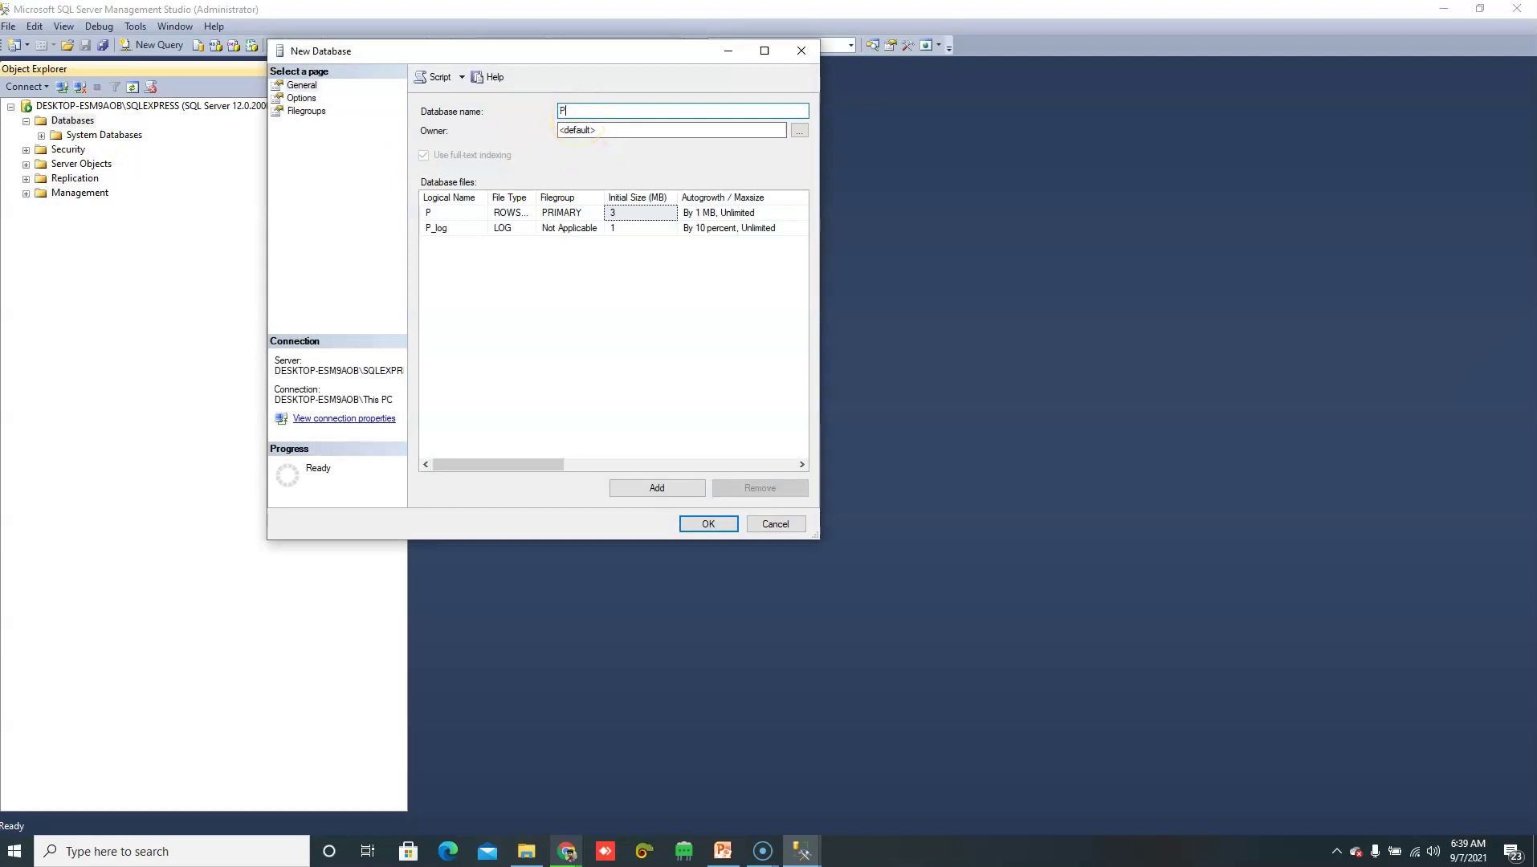
{"action": "type", "text": "POSDB"}
{"action": "left_click_drag", "start_coordinate": [604, 112], "coordinate": [557, 111]}
{"action": "left_click", "coordinate": [586, 110]}
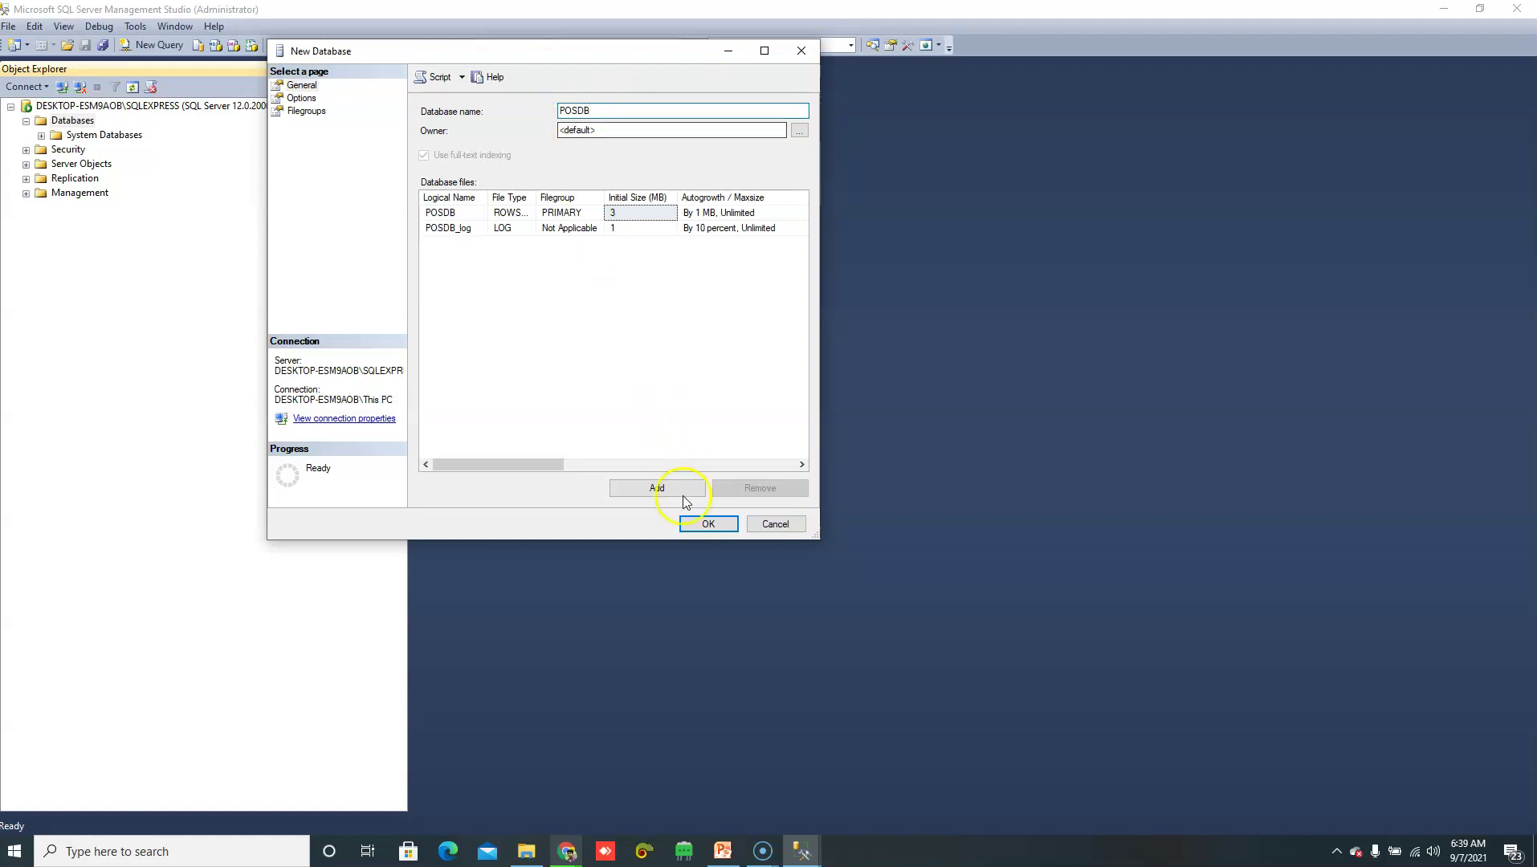
{"action": "left_click", "coordinate": [702, 526]}
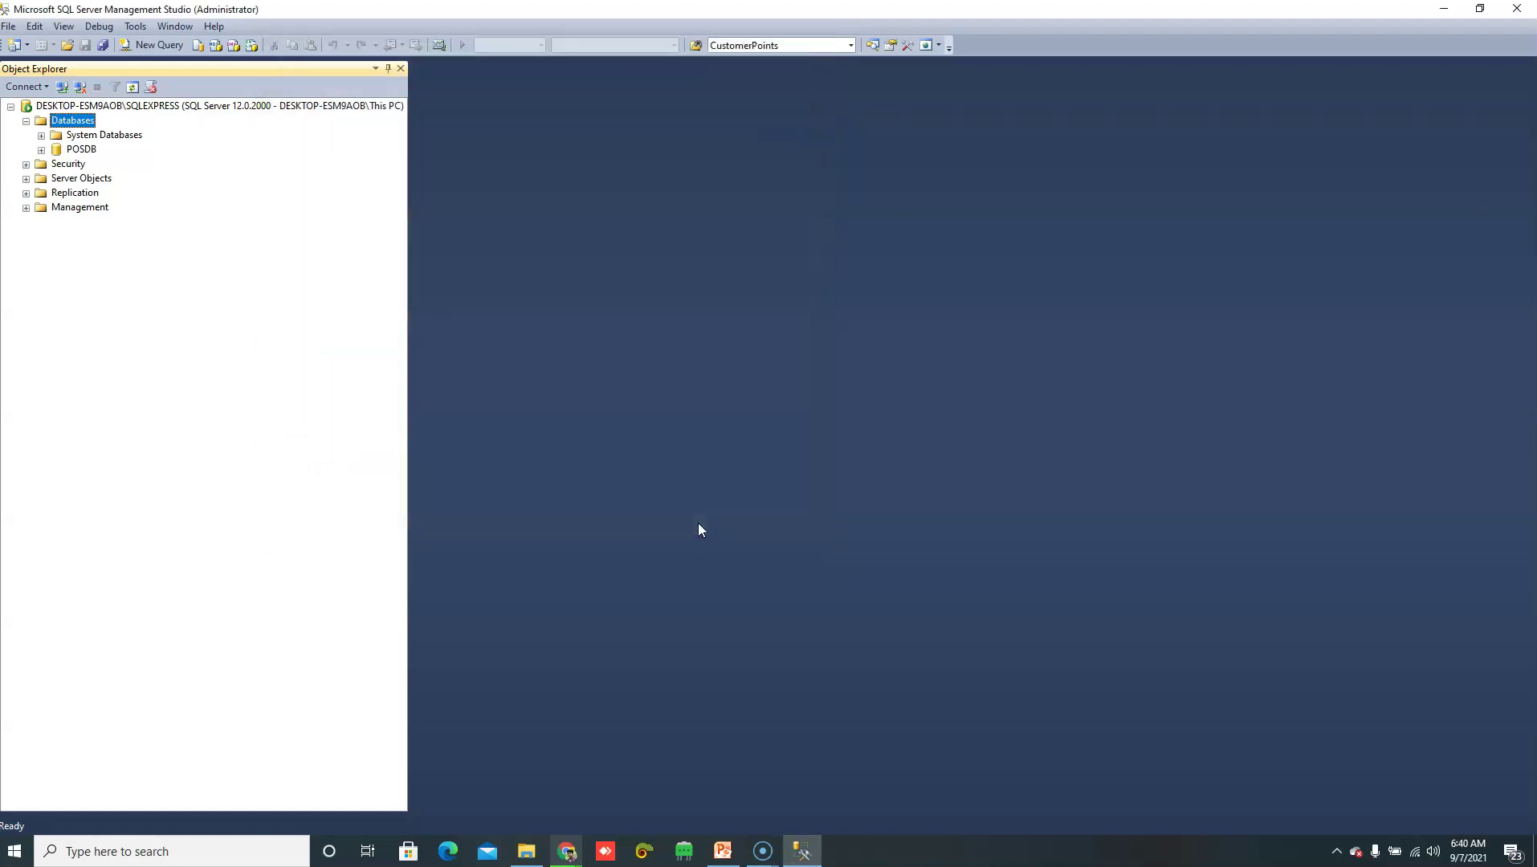
{"action": "left_click", "coordinate": [84, 151]}
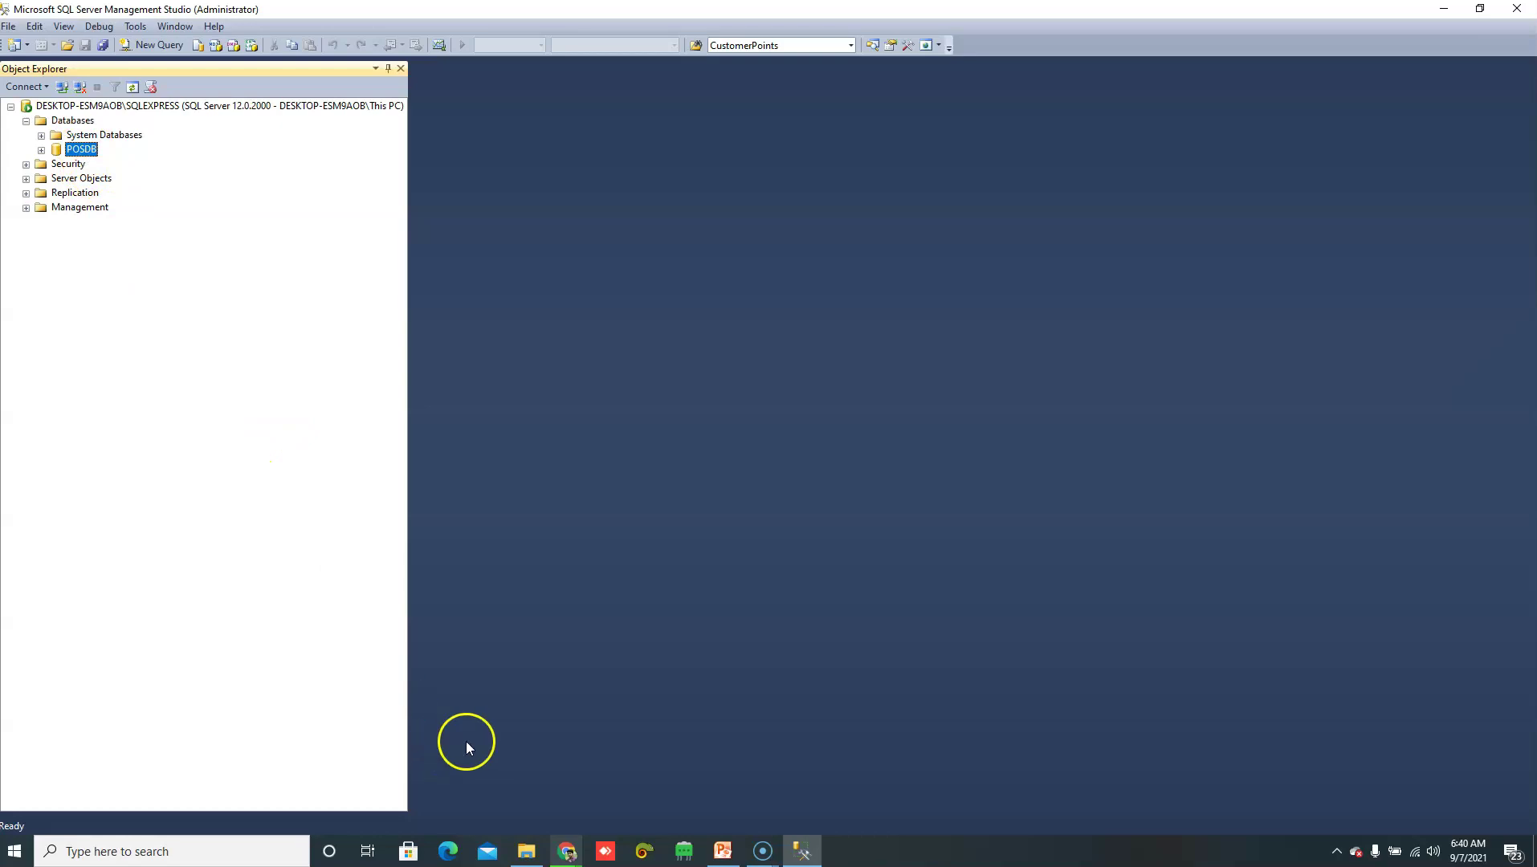
Step: Switch to File Explorer, open the Database folder inside Point of Sale Software and copy its folder path
{"action": "left_click", "coordinate": [540, 843]}
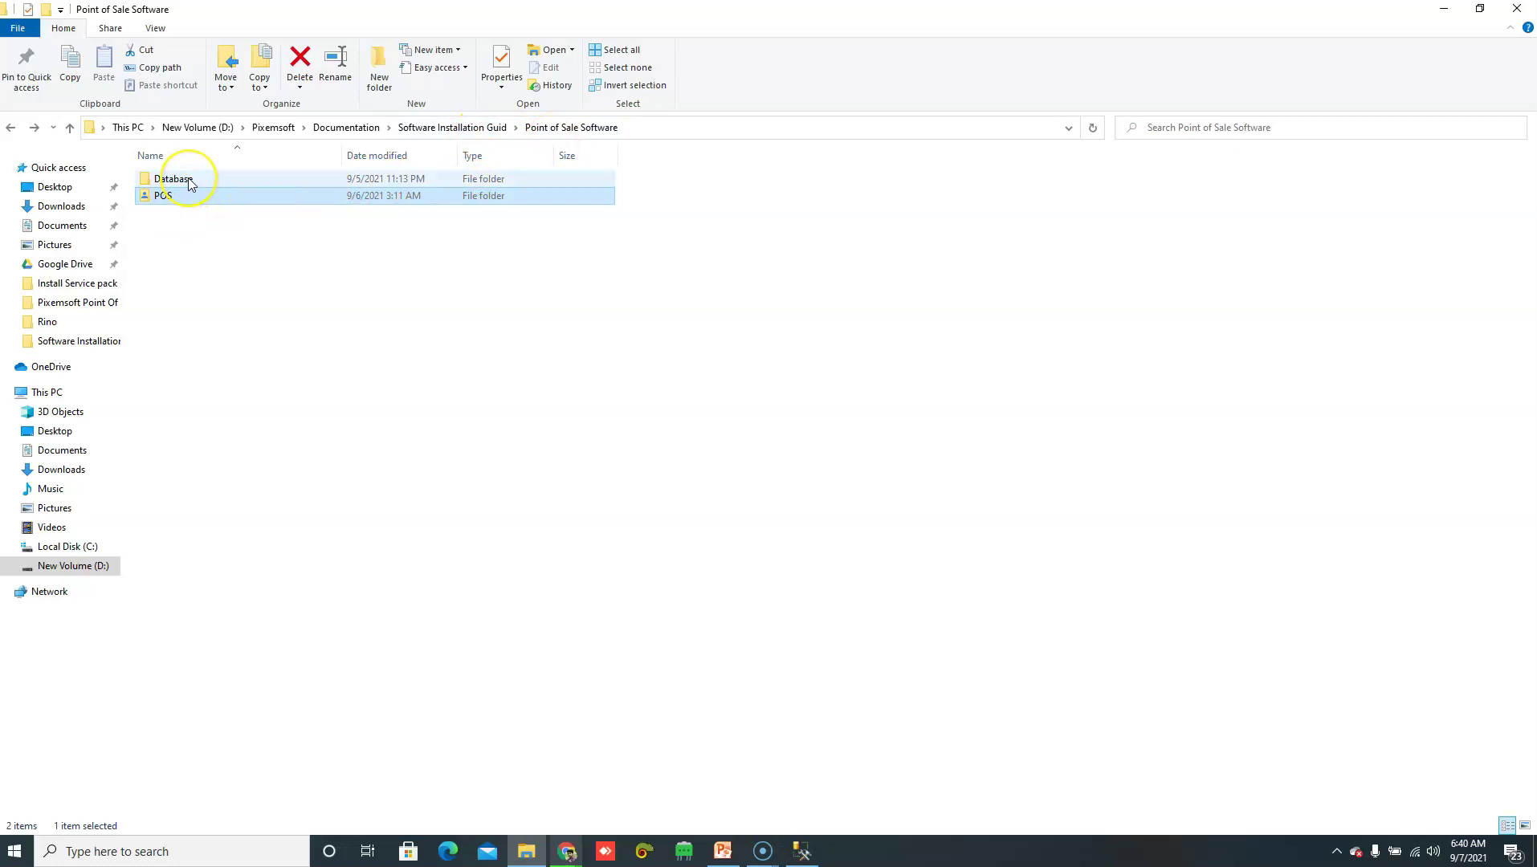
{"action": "mouse_move", "coordinate": [191, 184]}
{"action": "double_click", "coordinate": [185, 181]}
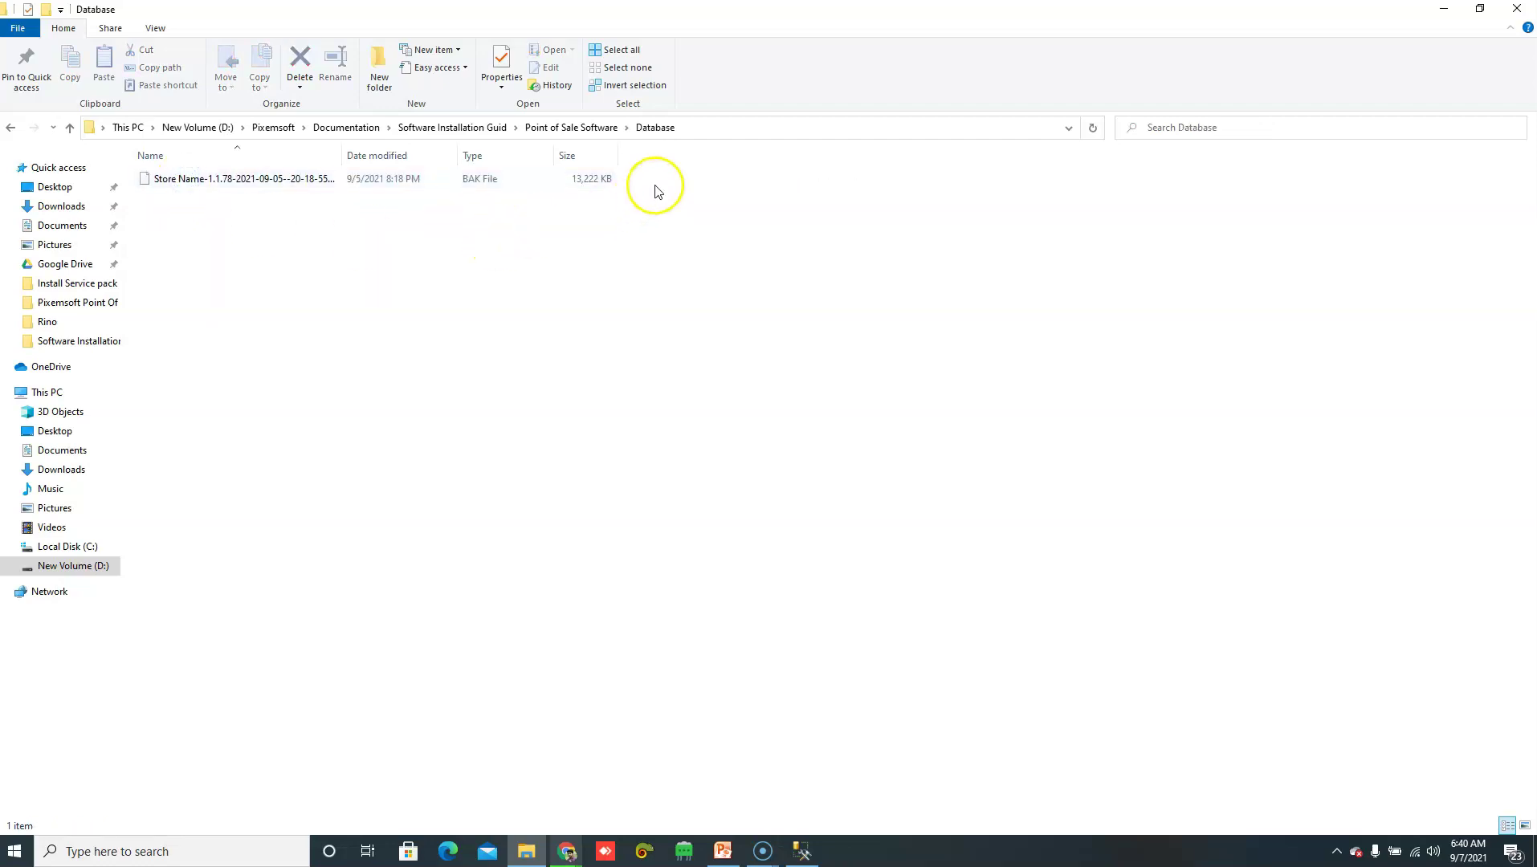
{"action": "left_click", "coordinate": [231, 184]}
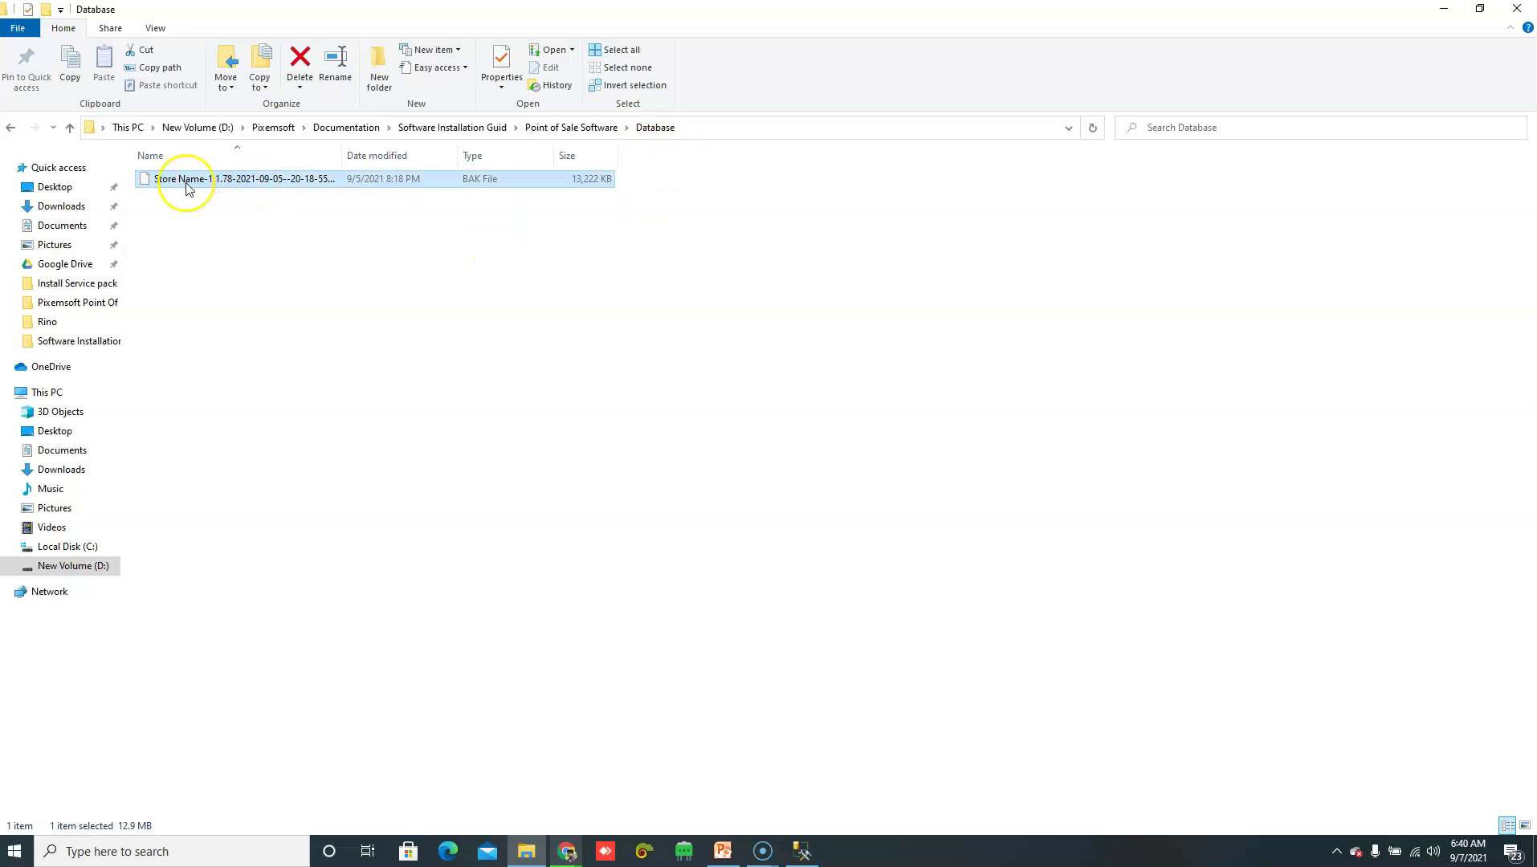
{"action": "left_click", "coordinate": [710, 127]}
{"action": "right_click", "coordinate": [458, 129]}
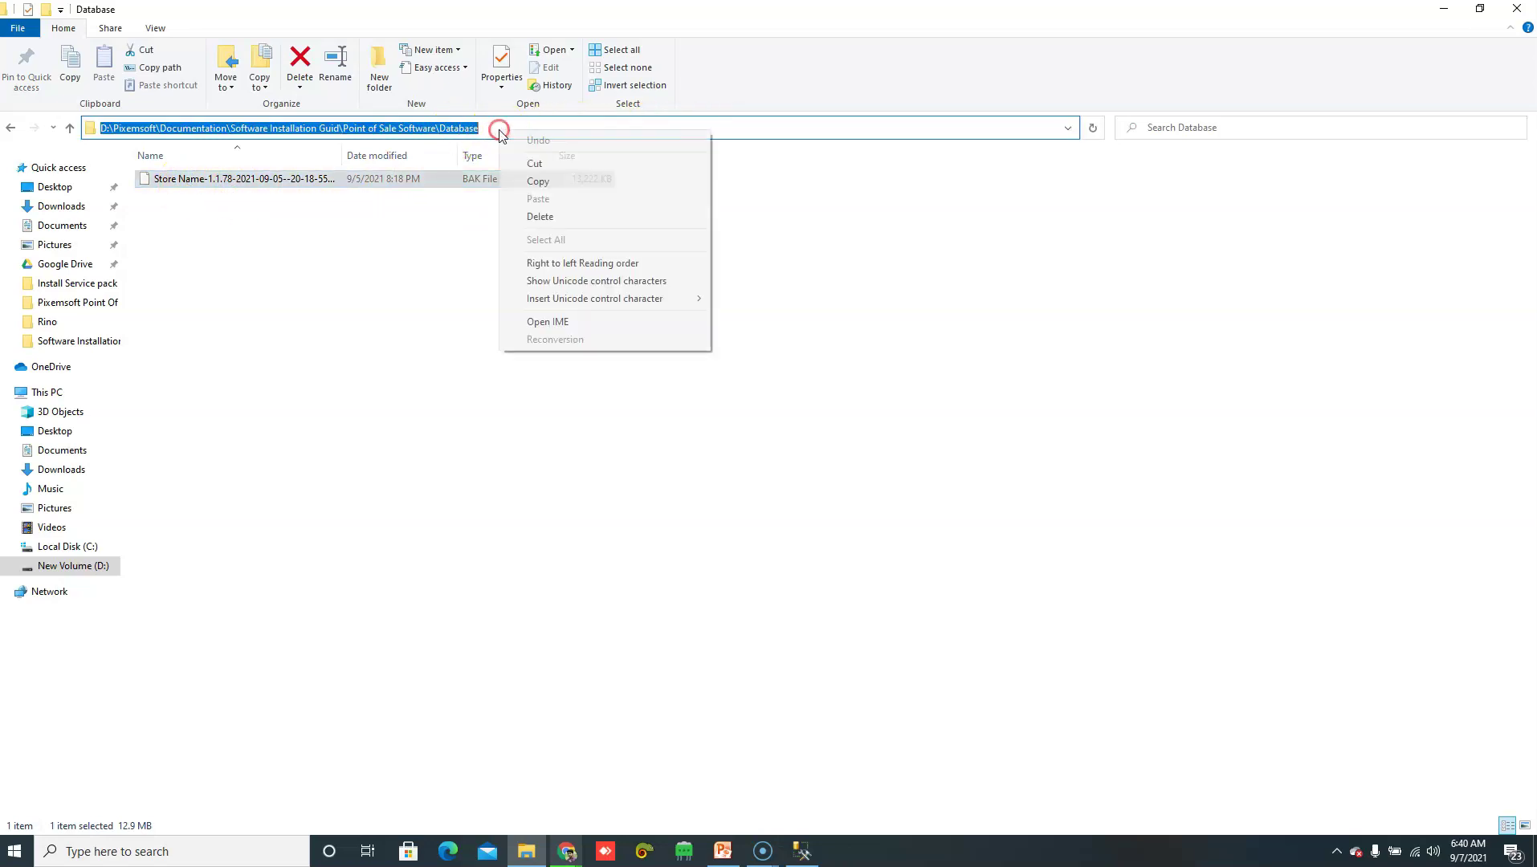
{"action": "left_click", "coordinate": [522, 177]}
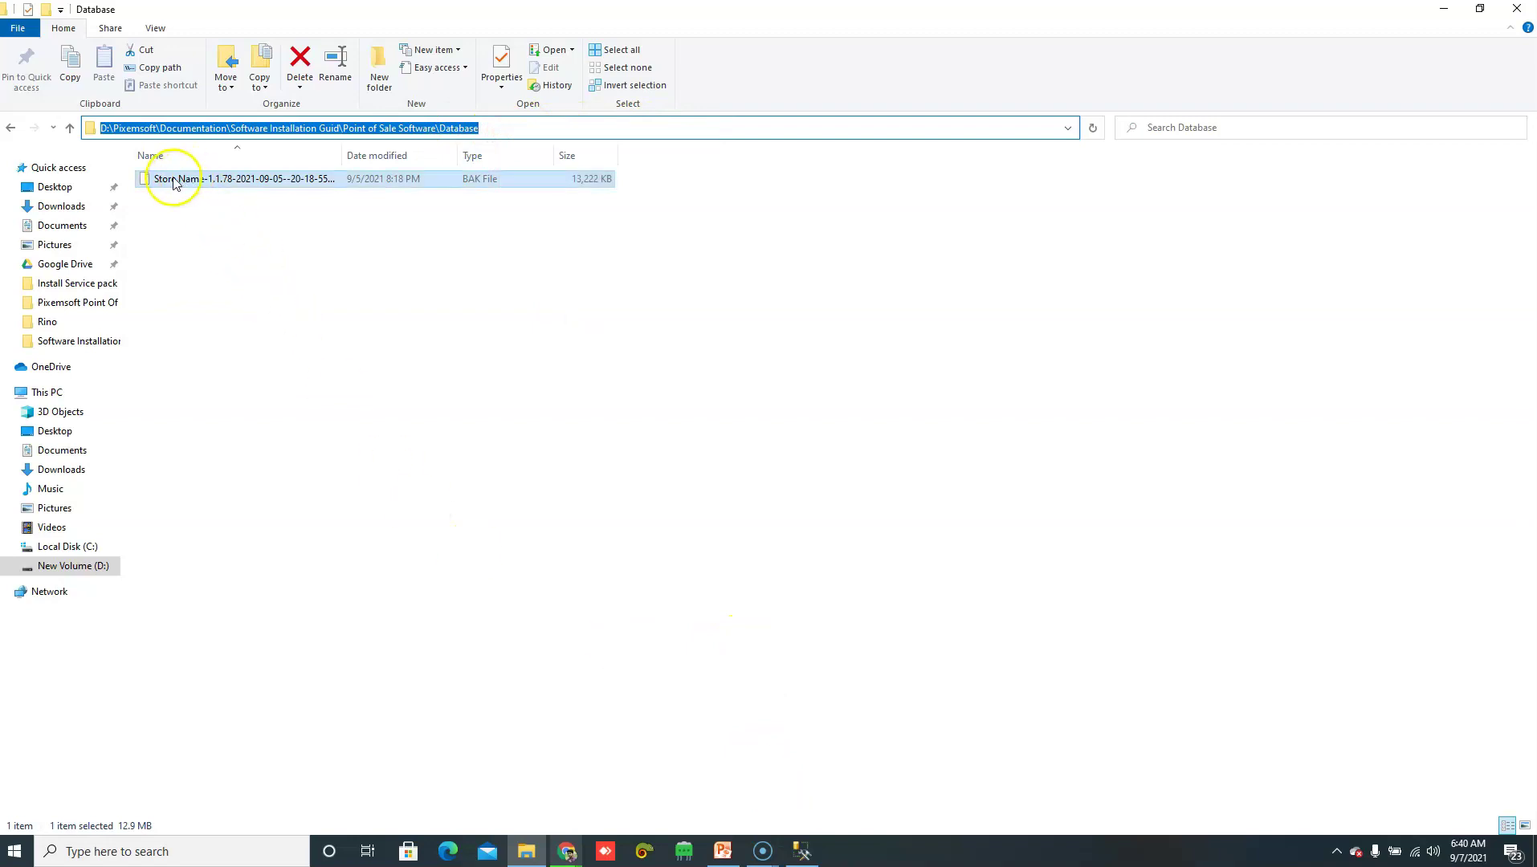
Step: Switch back to SQL Server Management Studio, start a database restore for POSDB and set its source to Device
{"action": "left_click", "coordinate": [801, 851]}
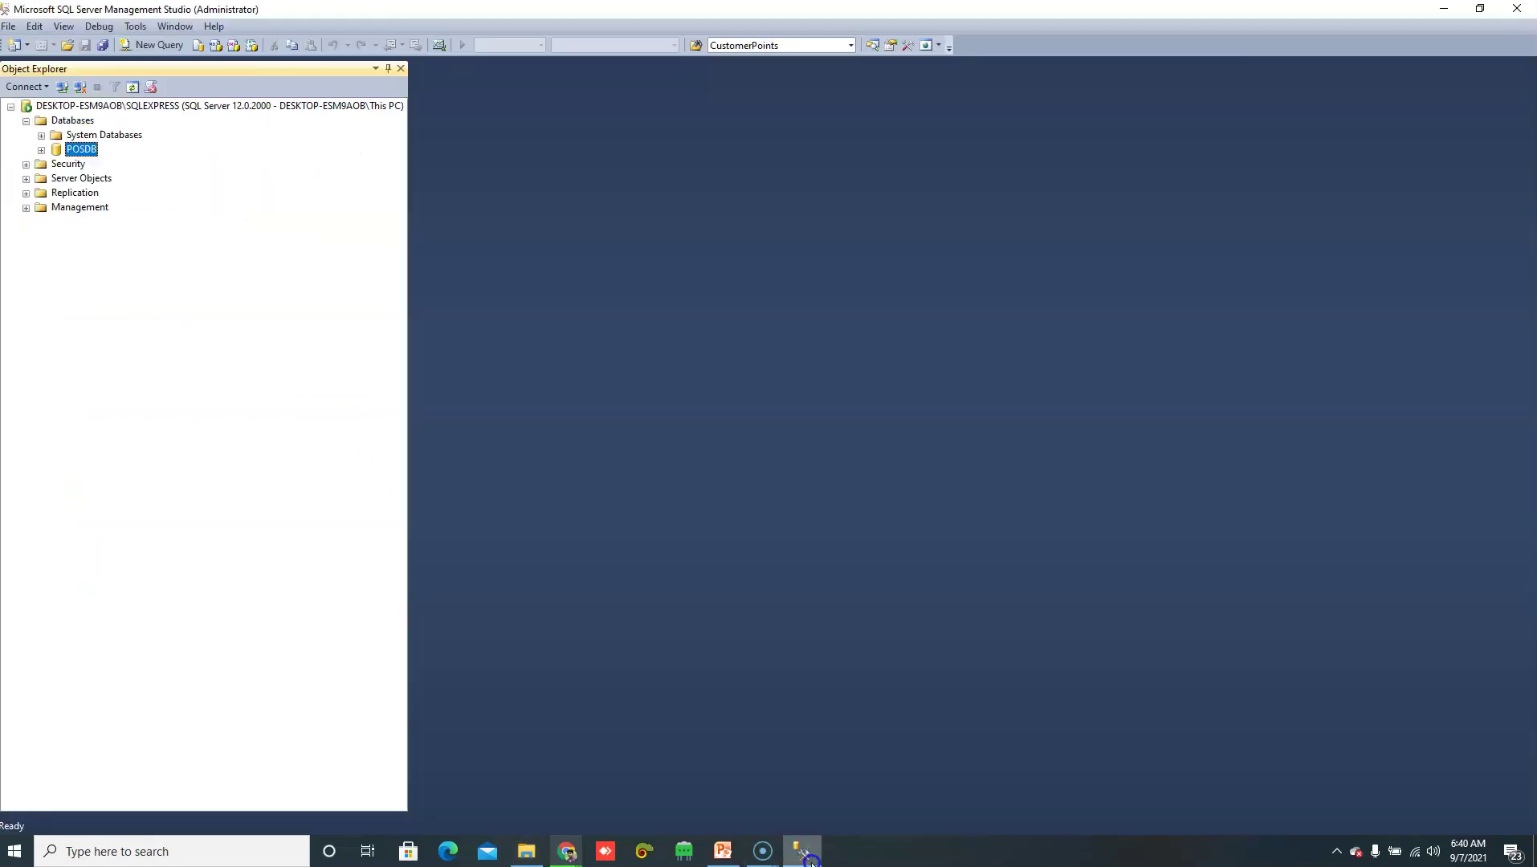
{"action": "right_click", "coordinate": [73, 148]}
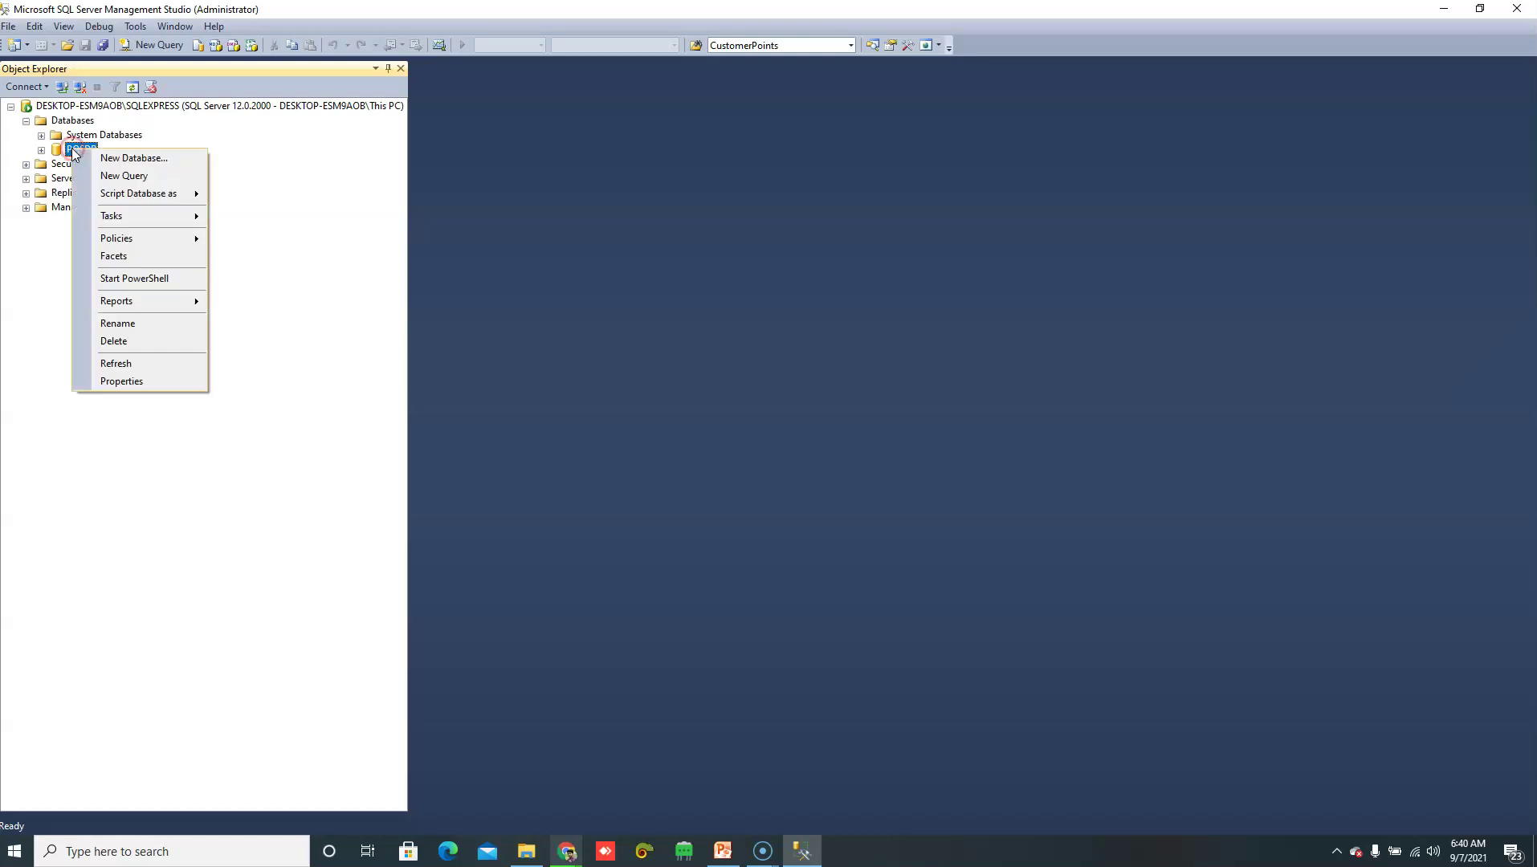
{"action": "mouse_move", "coordinate": [113, 222]}
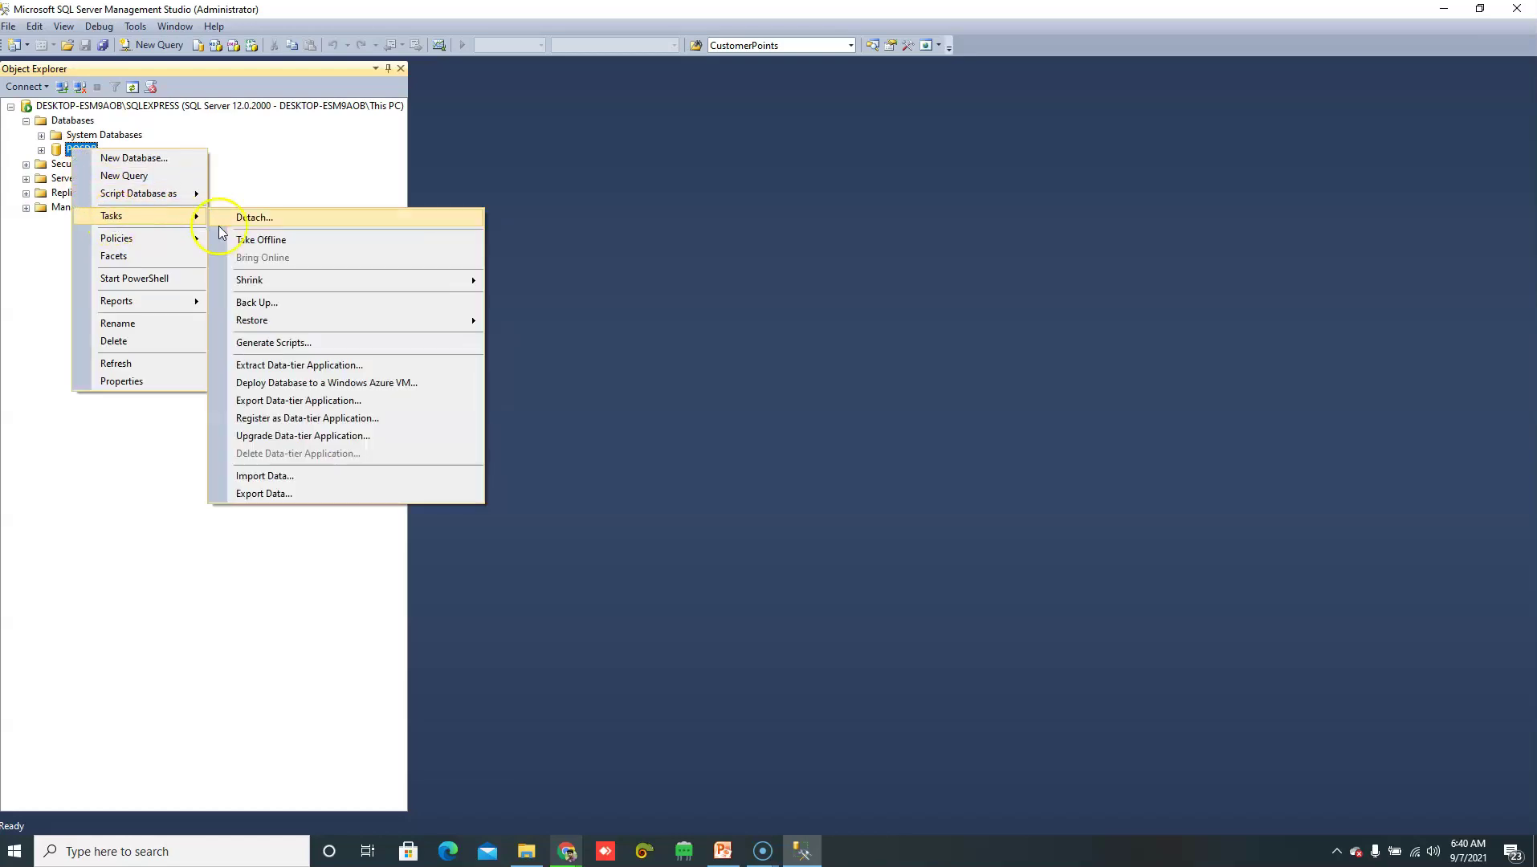
{"action": "mouse_move", "coordinate": [261, 321]}
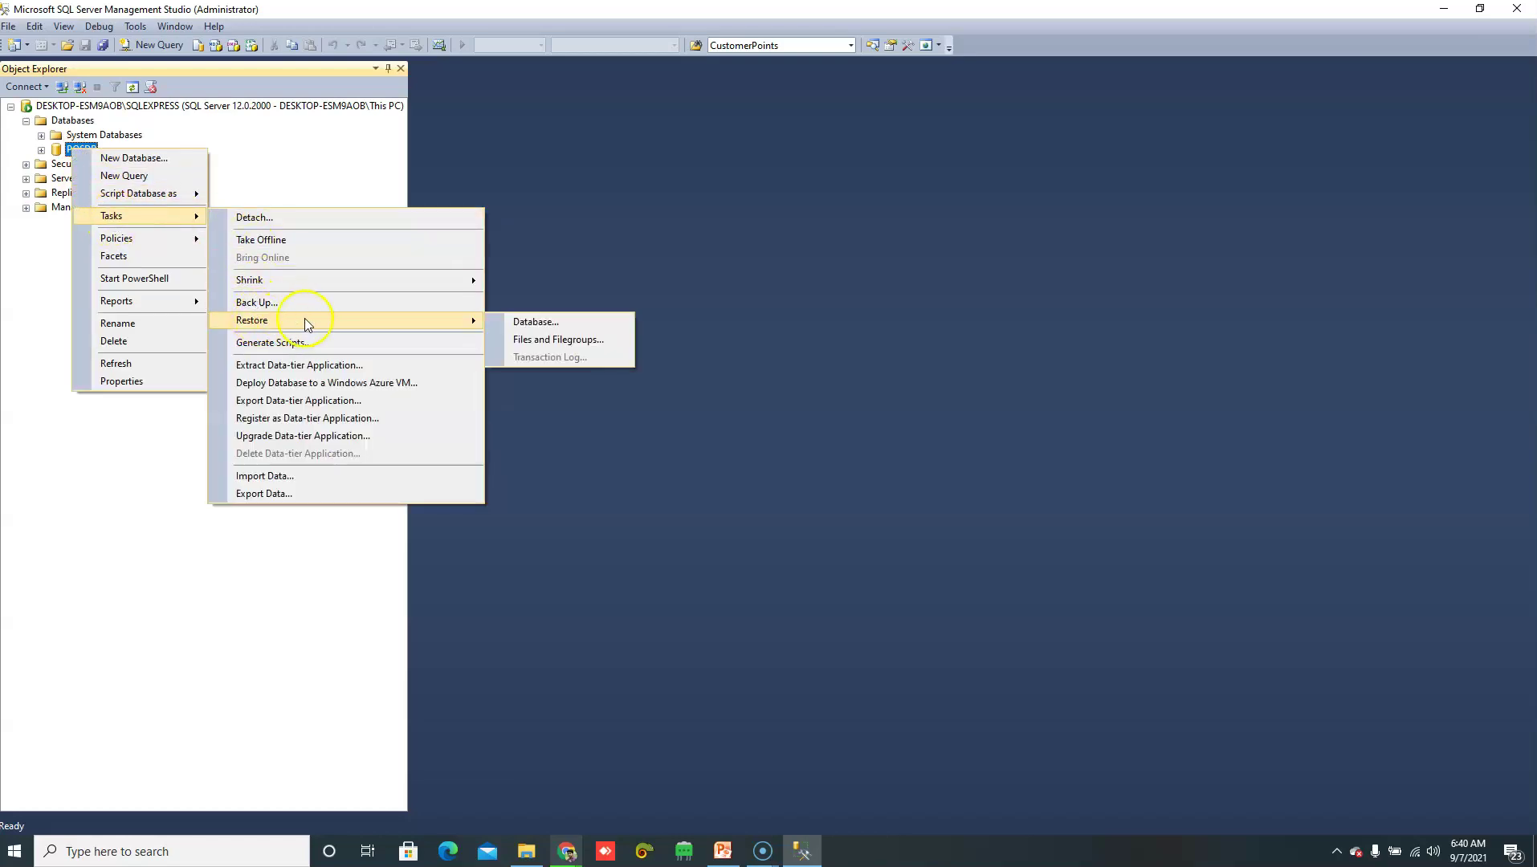
{"action": "left_click", "coordinate": [527, 322]}
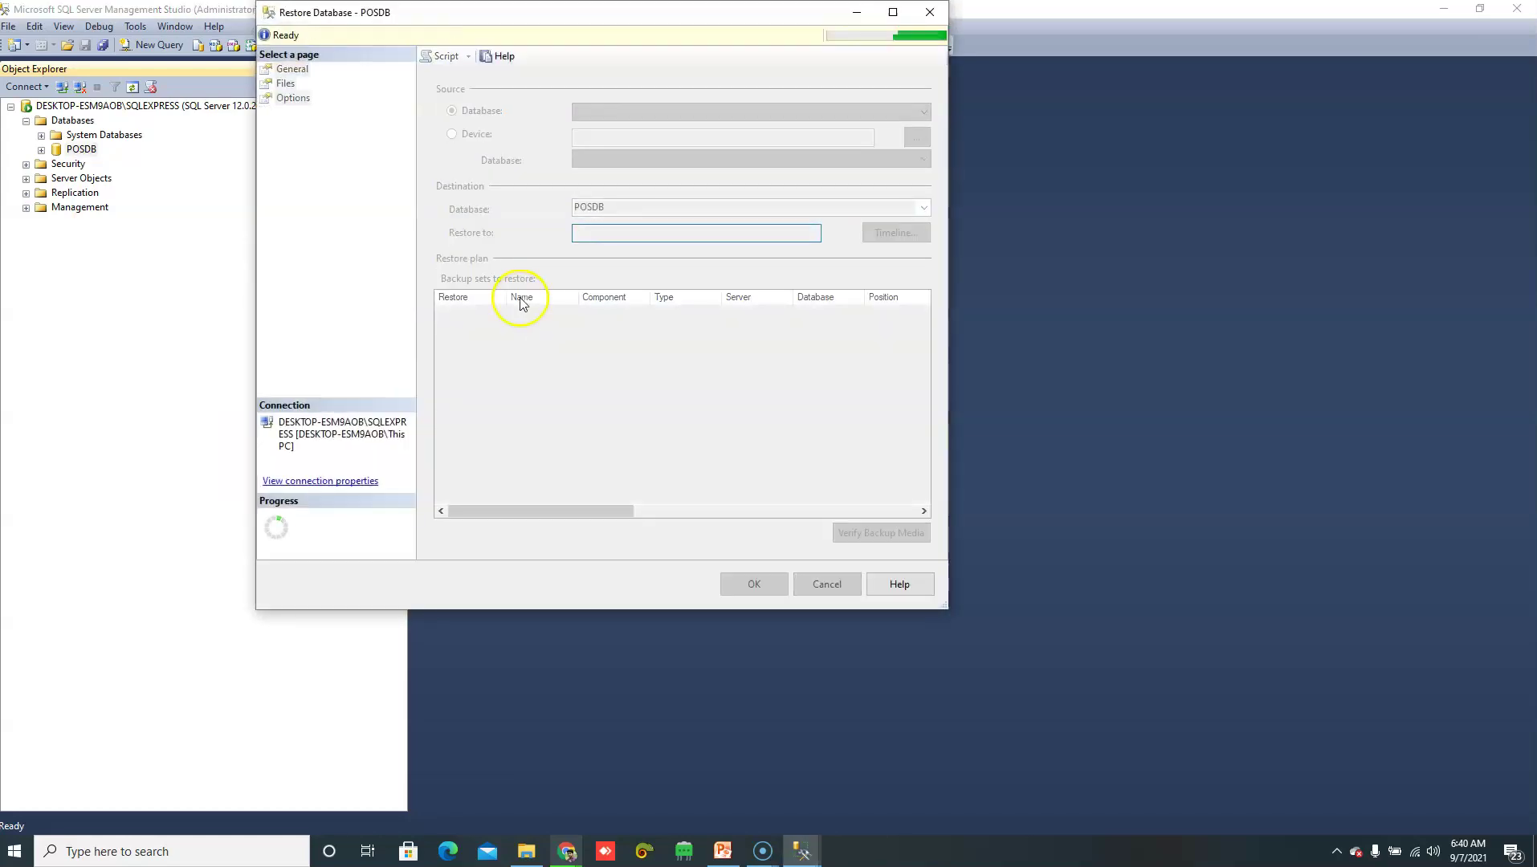
{"action": "left_click", "coordinate": [464, 136]}
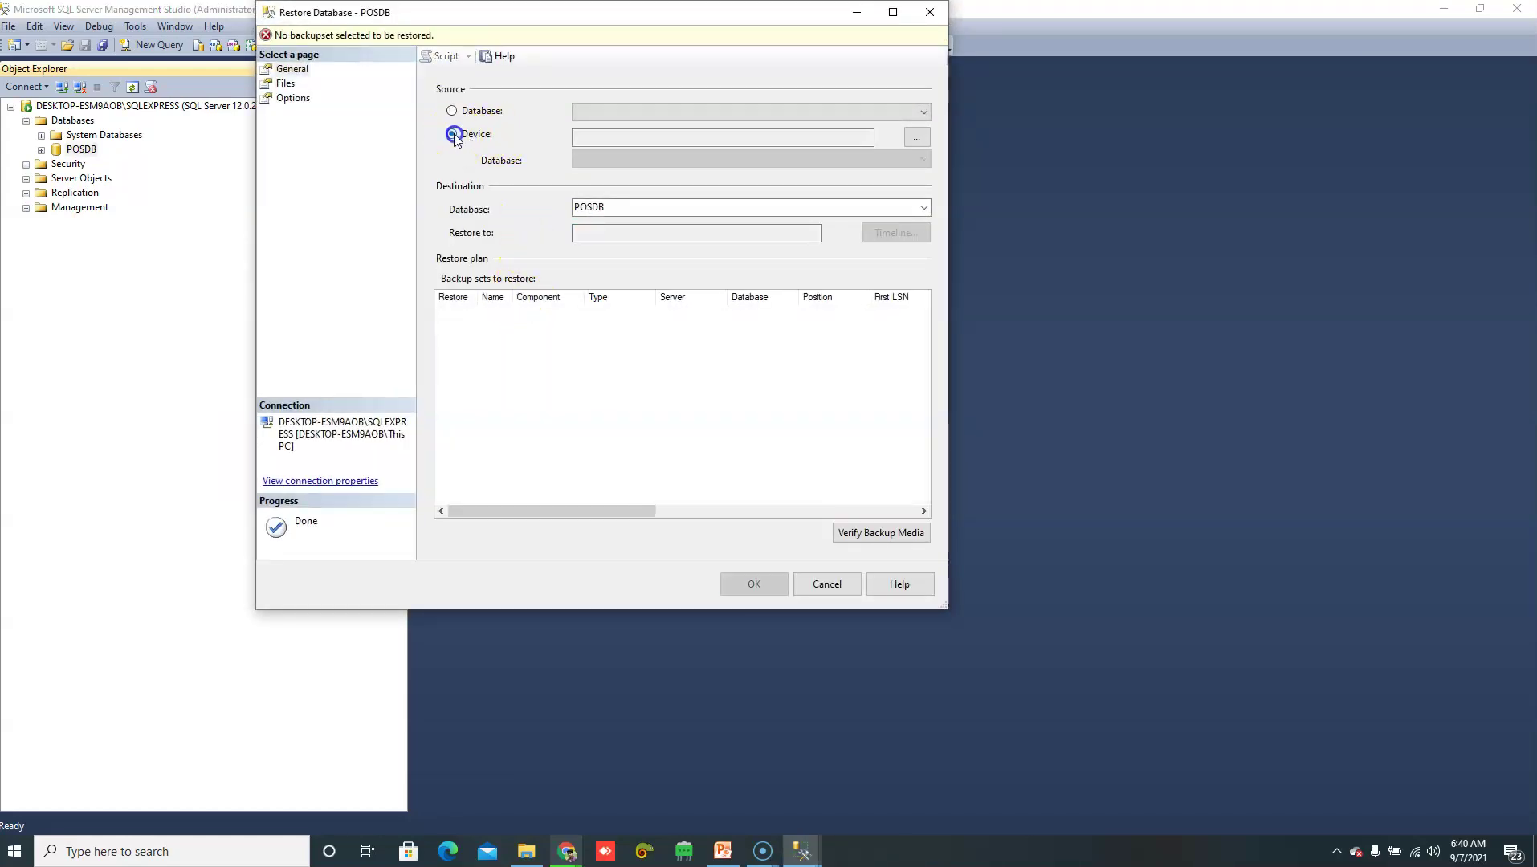
{"action": "left_click", "coordinate": [919, 143]}
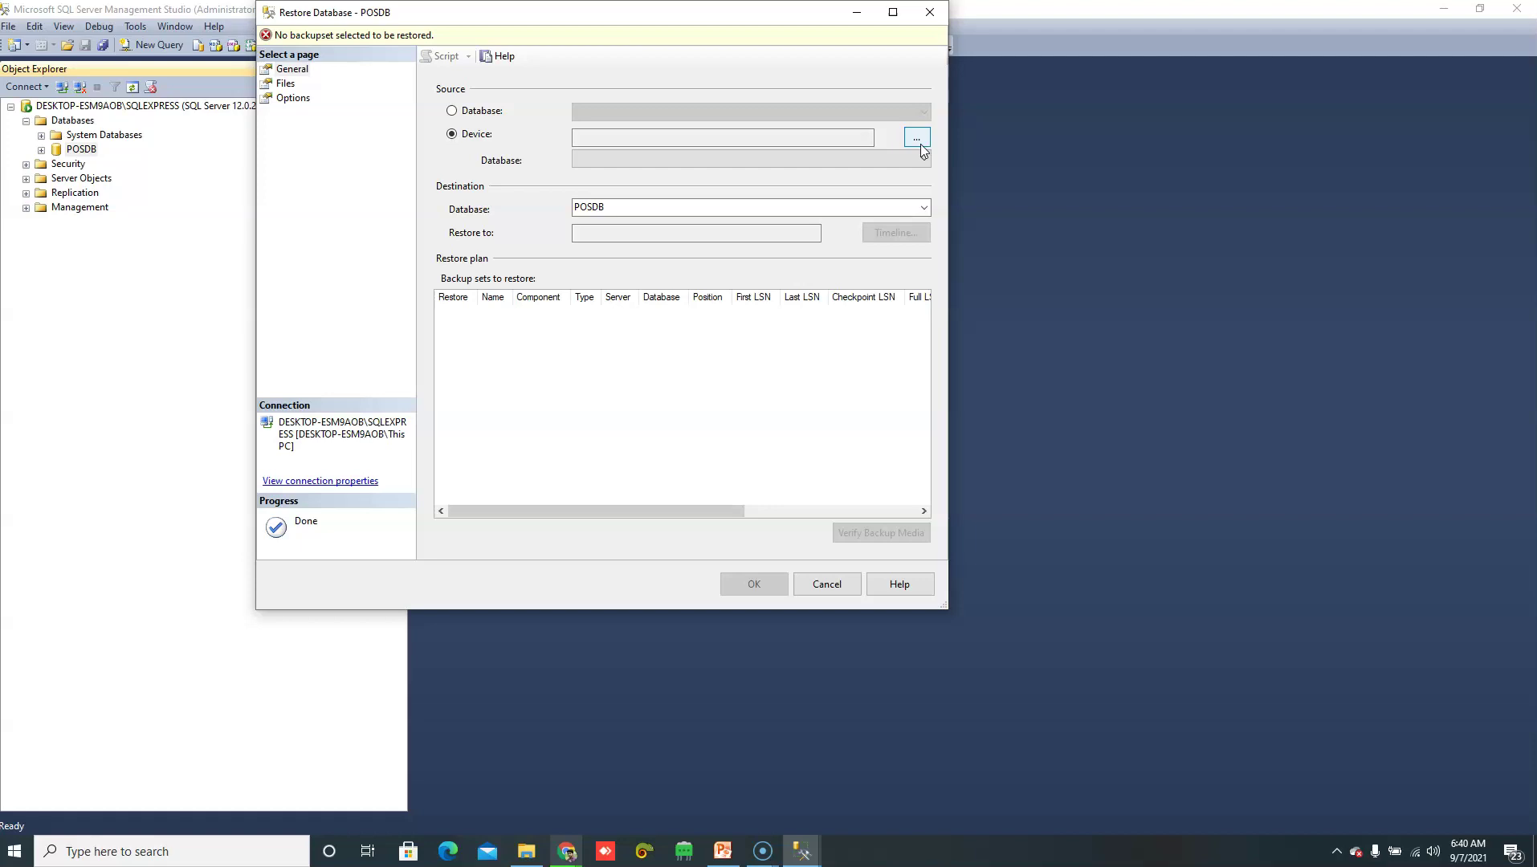
{"action": "left_click", "coordinate": [848, 173]}
{"action": "left_click", "coordinate": [916, 138]}
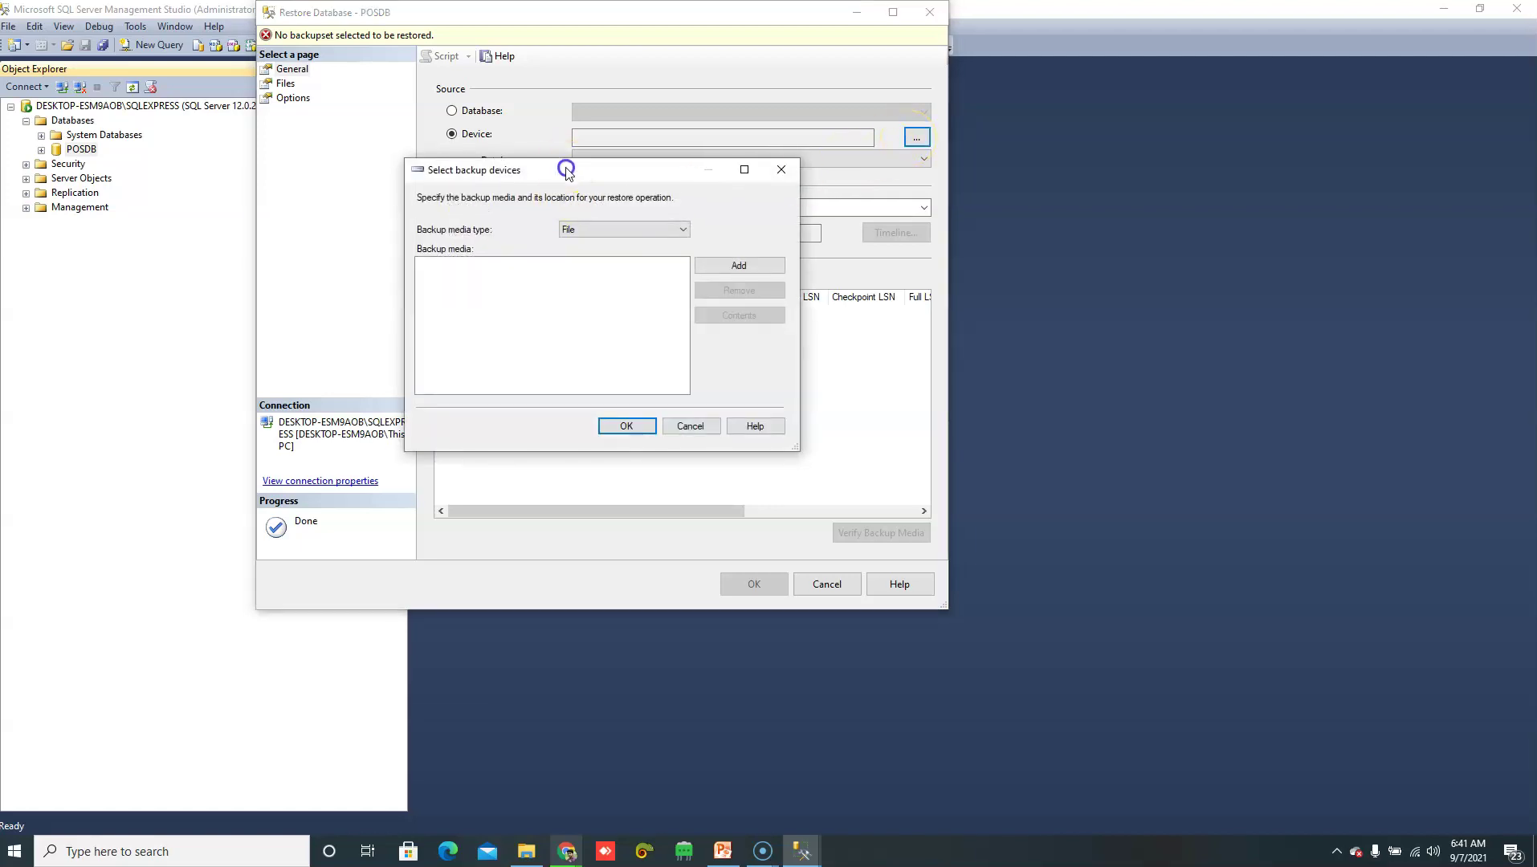
{"action": "left_click_drag", "start_coordinate": [566, 167], "coordinate": [567, 175]}
{"action": "left_click", "coordinate": [728, 274]}
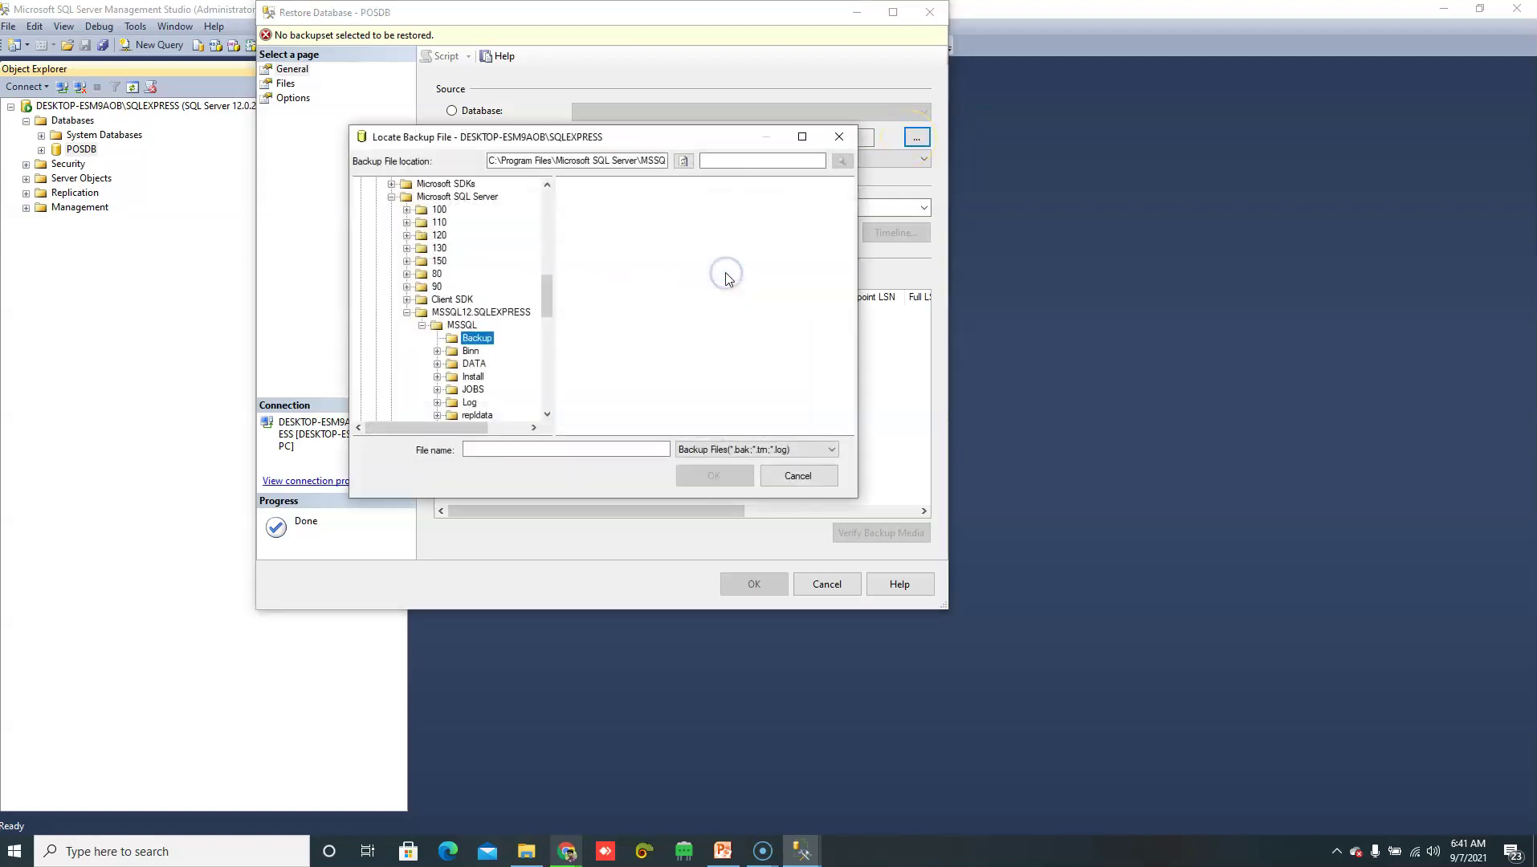
{"action": "key", "text": "BackSpace"}
{"action": "right_click", "coordinate": [521, 163]}
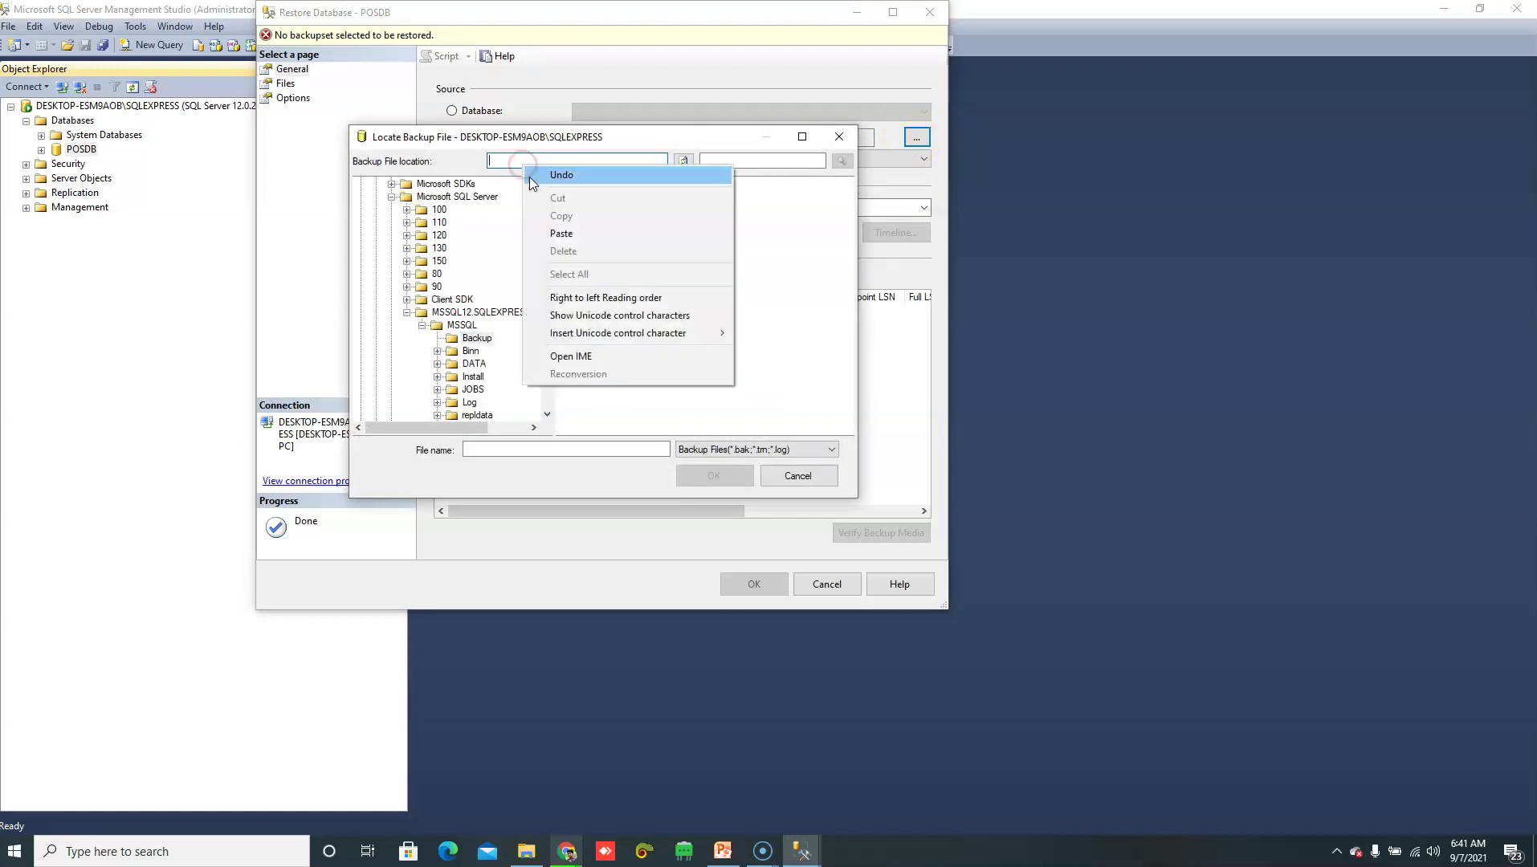
{"action": "left_click", "coordinate": [546, 230]}
{"action": "key", "text": "Return"}
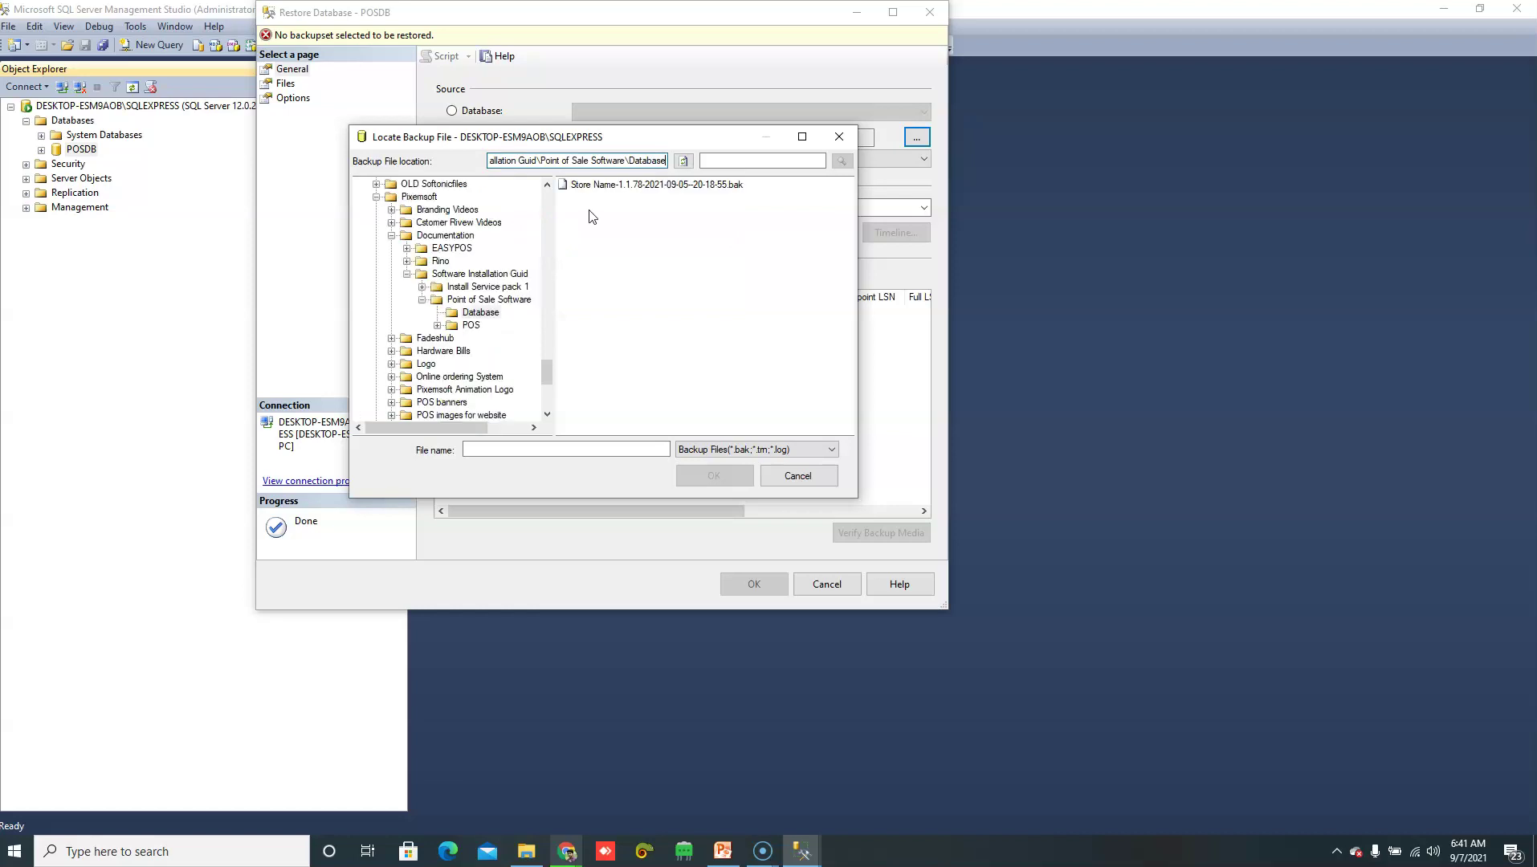
{"action": "left_click", "coordinate": [602, 186]}
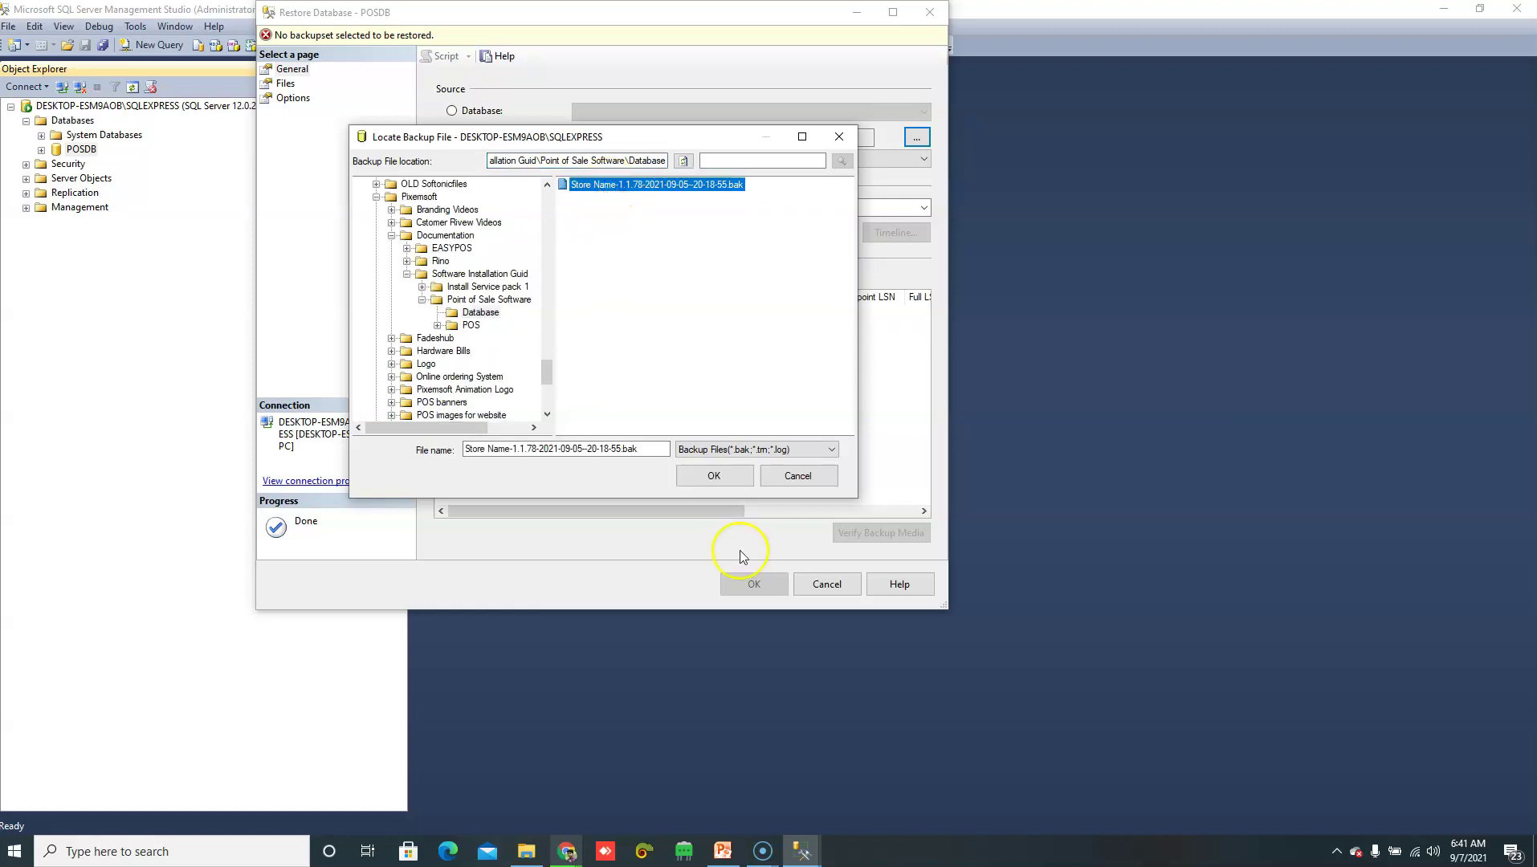
{"action": "left_click", "coordinate": [713, 477]}
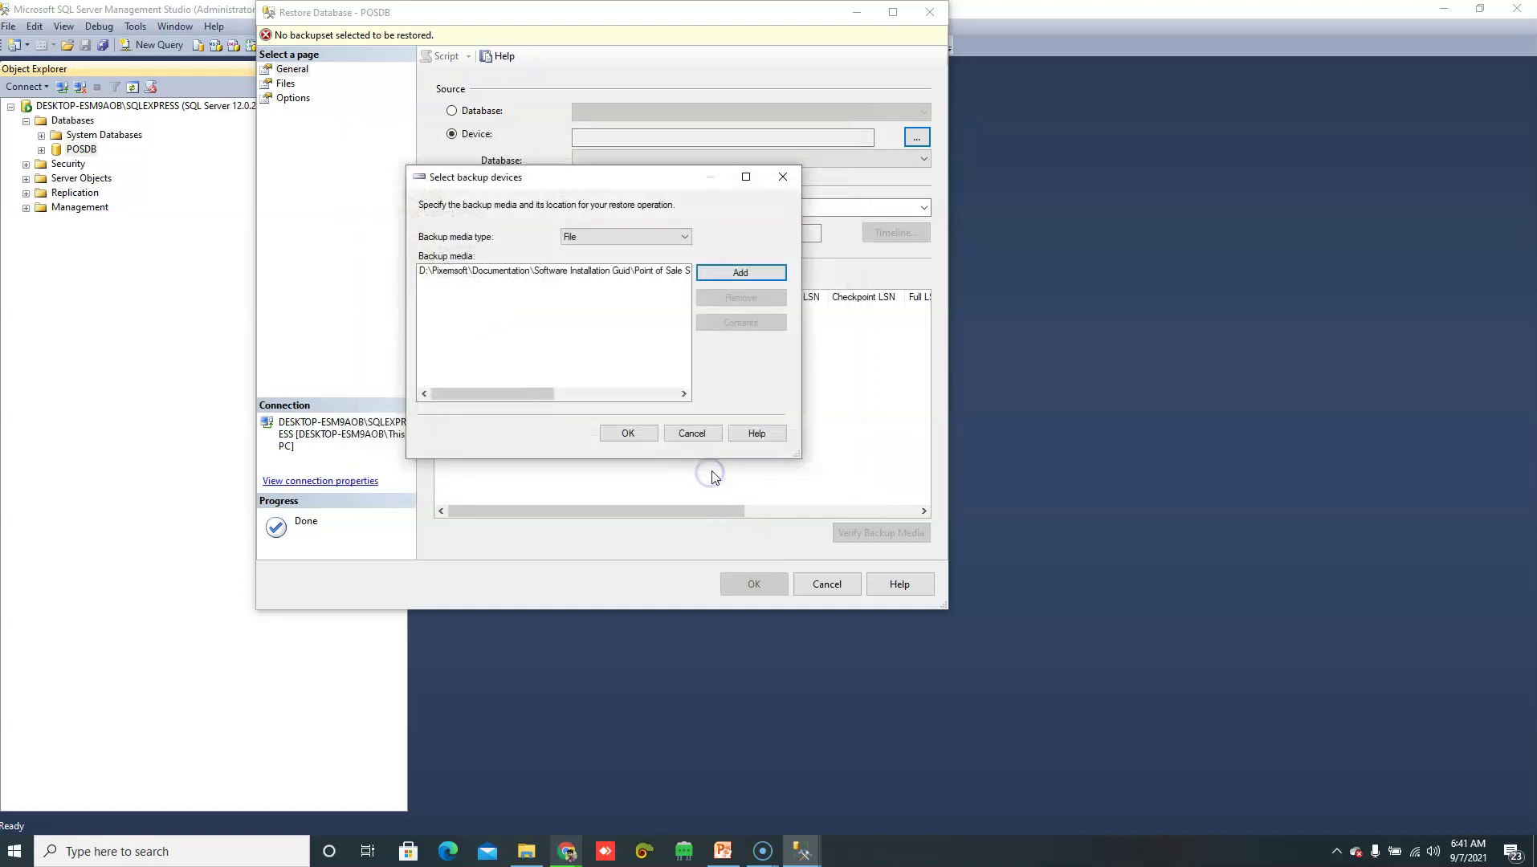
{"action": "left_click", "coordinate": [626, 434]}
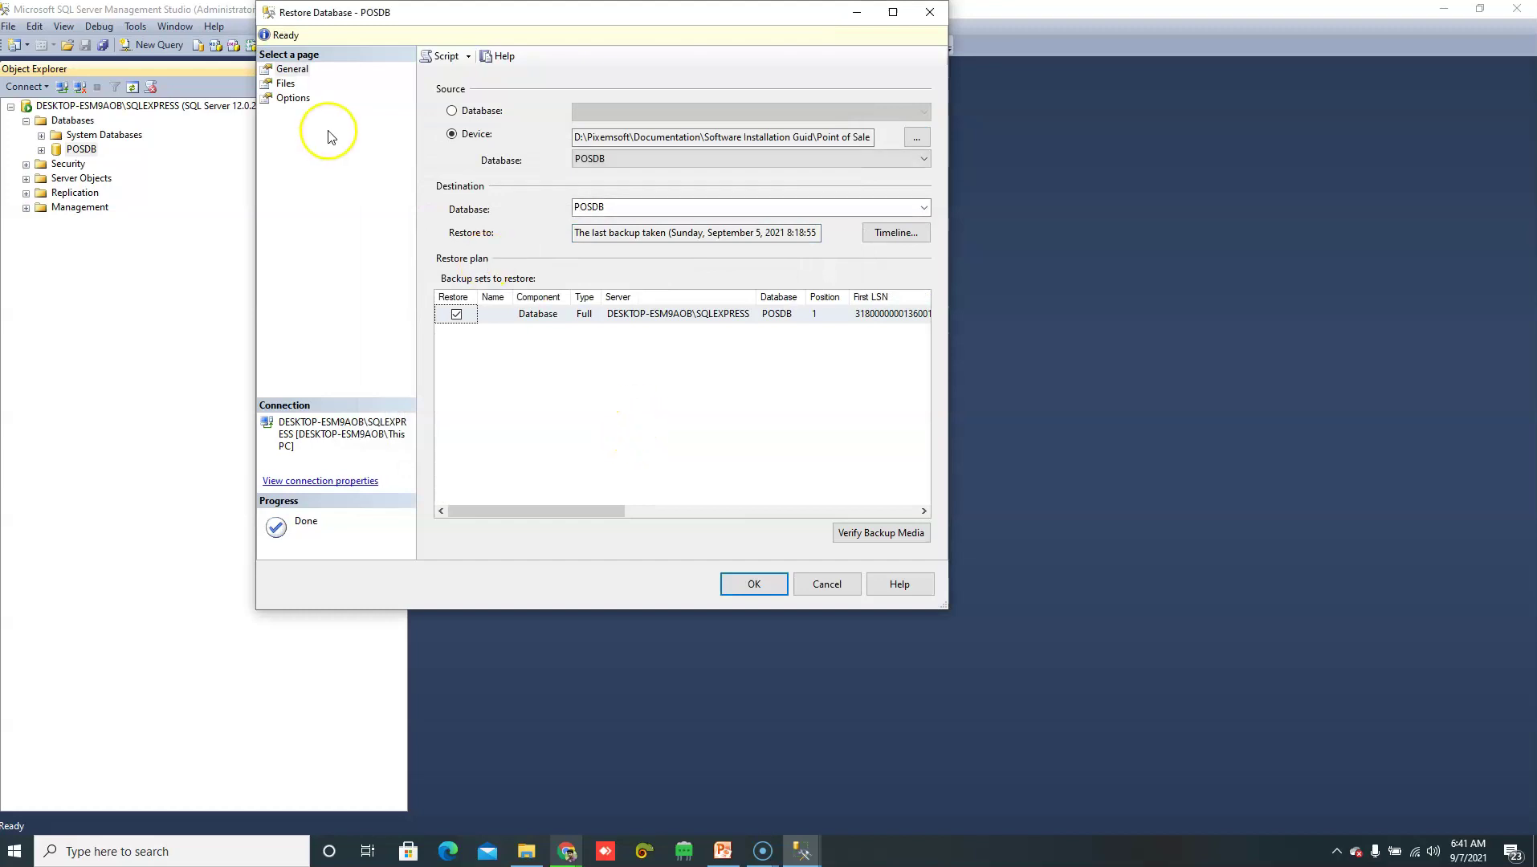
Step: Enable overwriting the existing database and preserving the replication settings, and run the restore of POSDB
{"action": "left_click", "coordinate": [277, 103]}
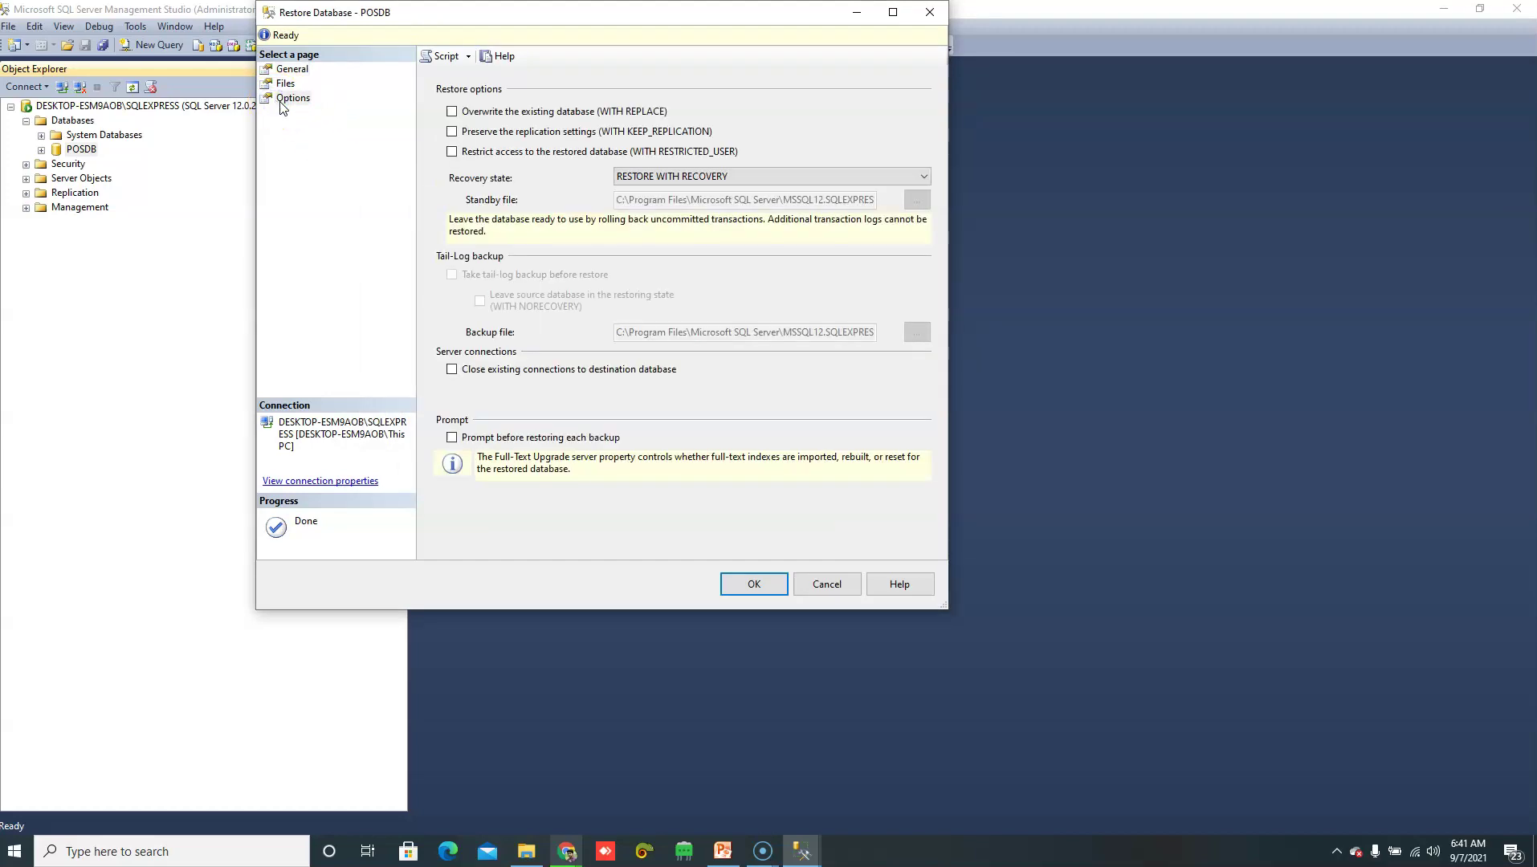
{"action": "left_click", "coordinate": [453, 111]}
{"action": "left_click", "coordinate": [452, 132]}
{"action": "left_click", "coordinate": [761, 585]}
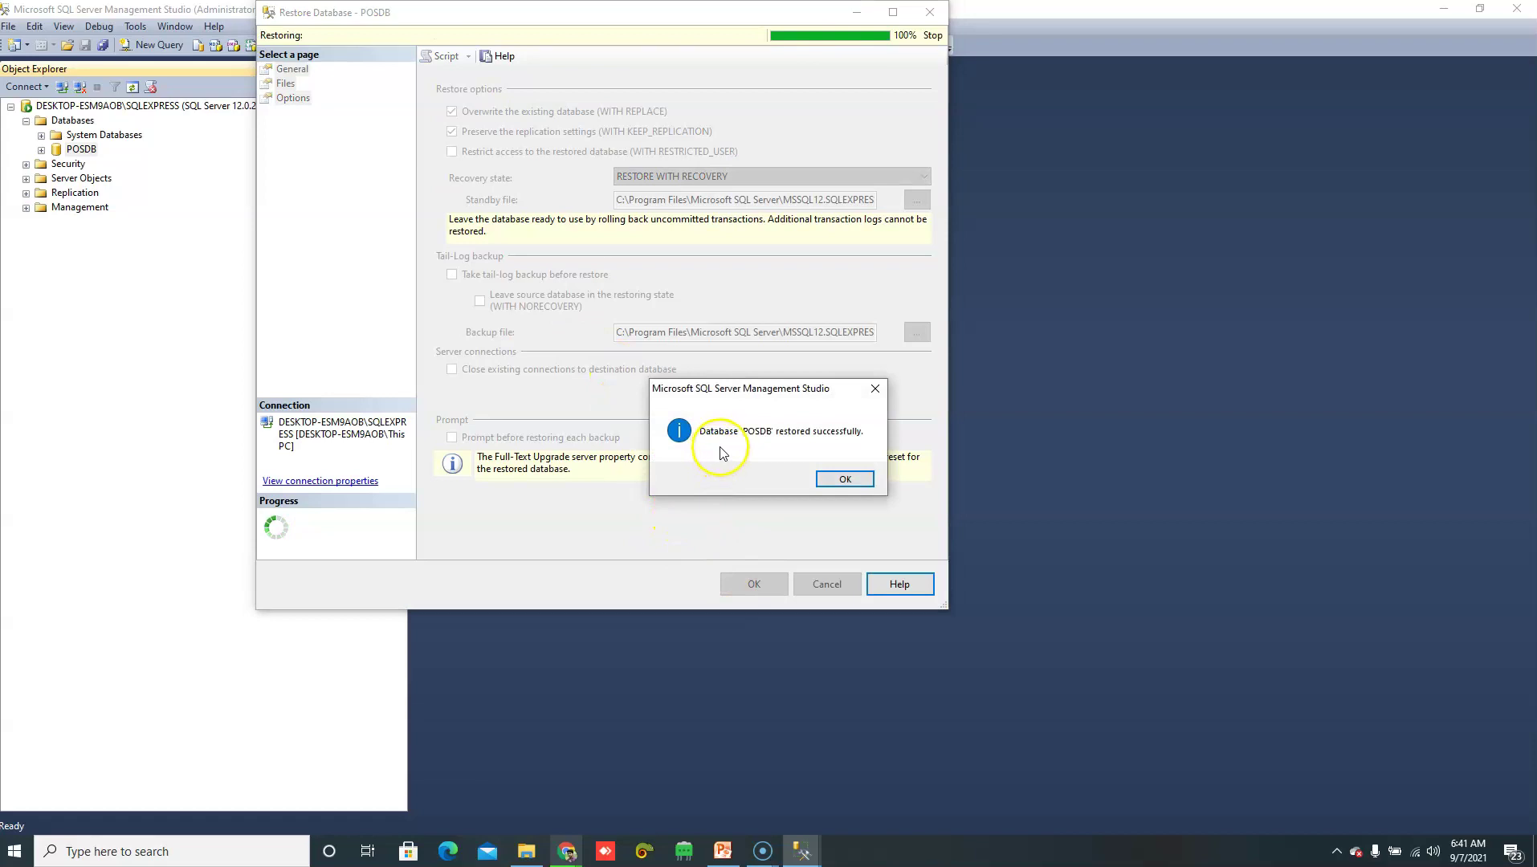
Step: Close the POSDB restore message, switch to File Explorer and return to the Point of Sale Software folder
{"action": "left_click", "coordinate": [842, 480]}
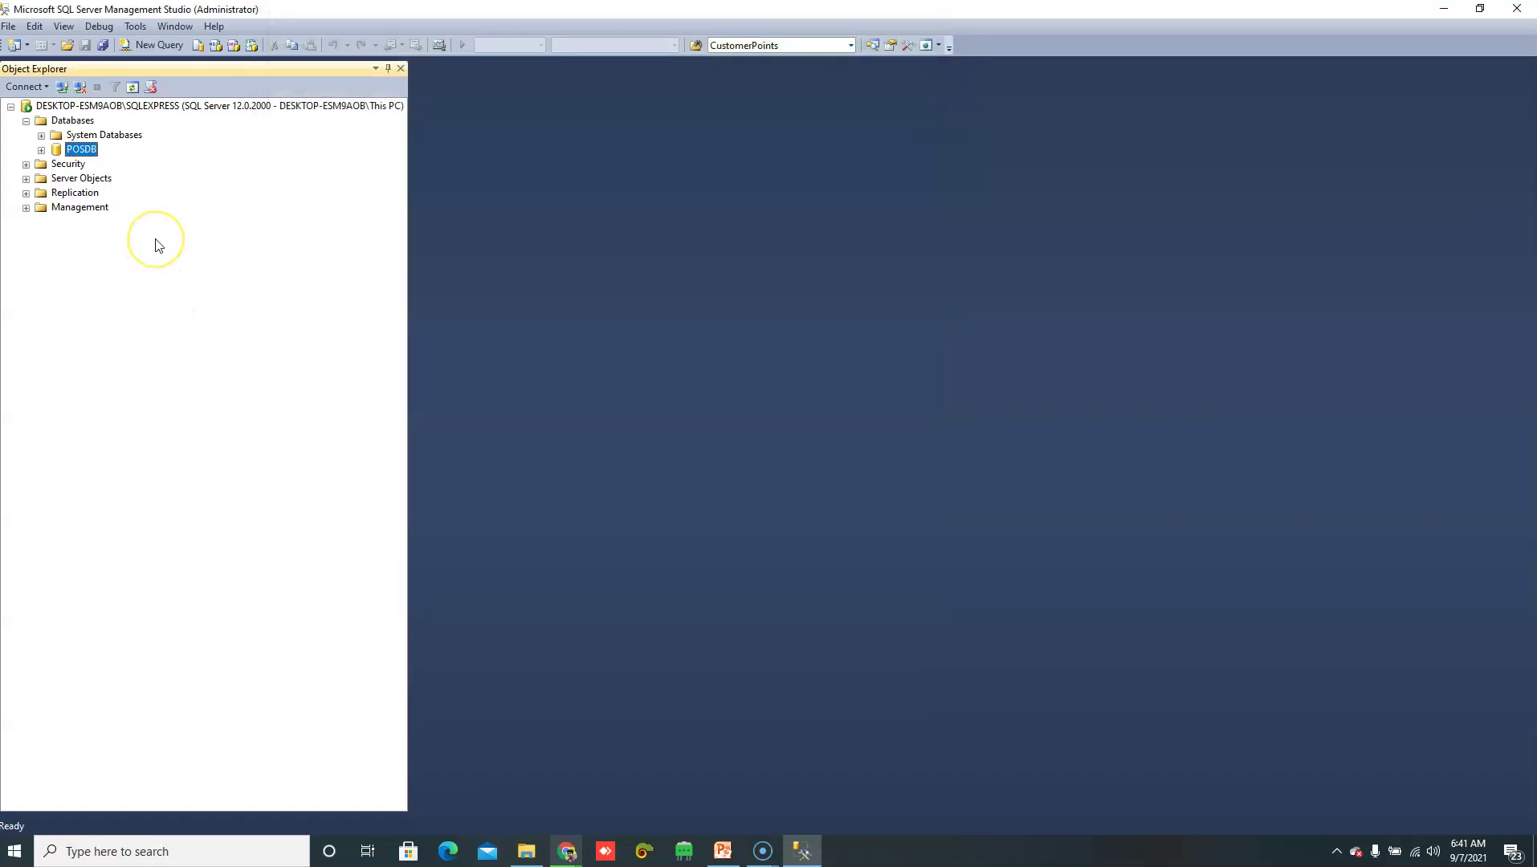
{"action": "left_click", "coordinate": [197, 265]}
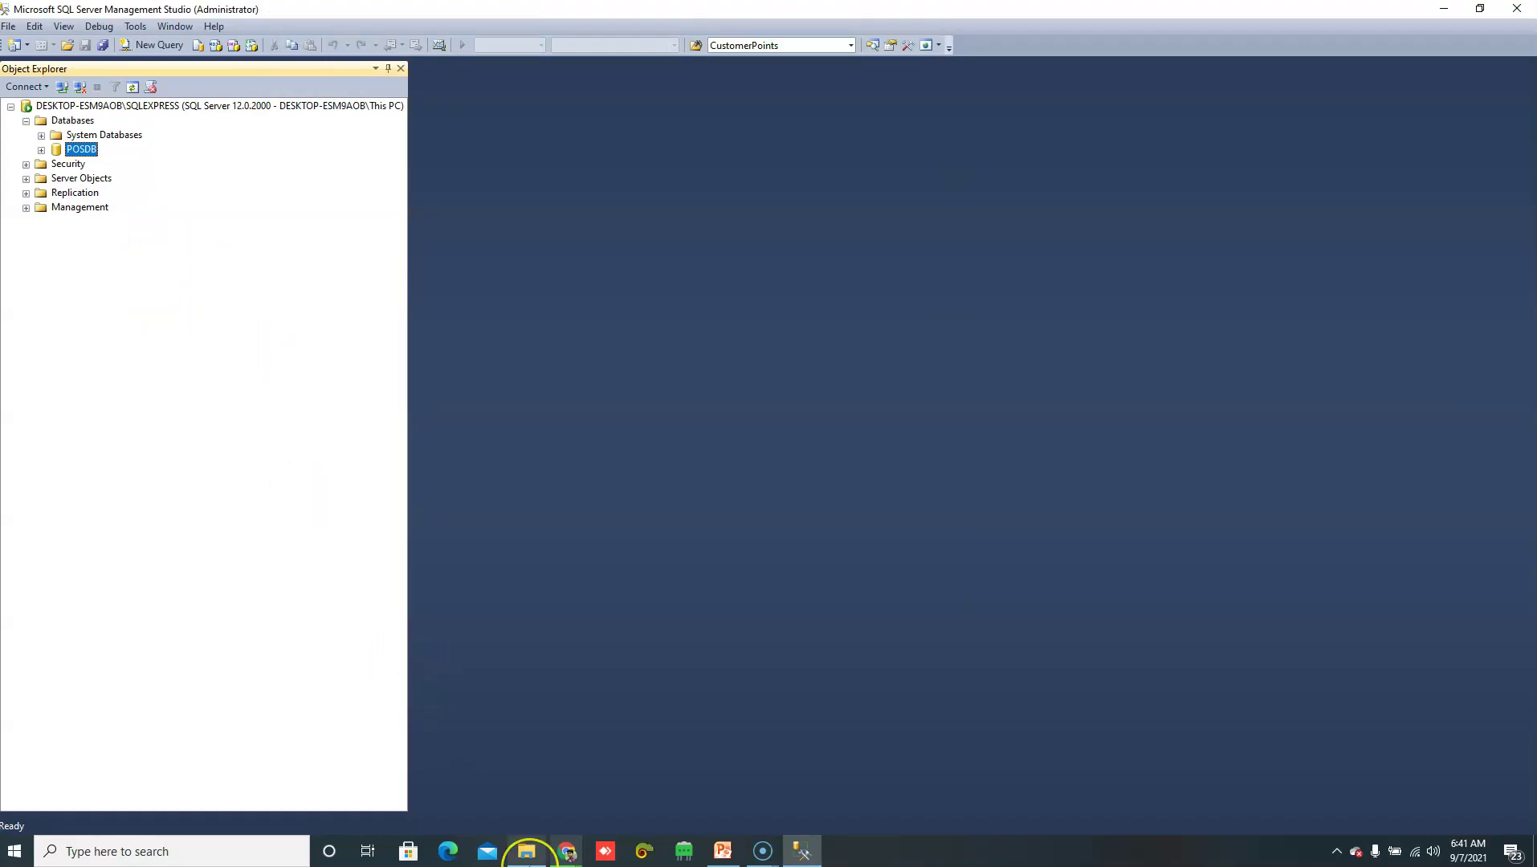
{"action": "mouse_move", "coordinate": [526, 851]}
{"action": "left_click", "coordinate": [527, 807]}
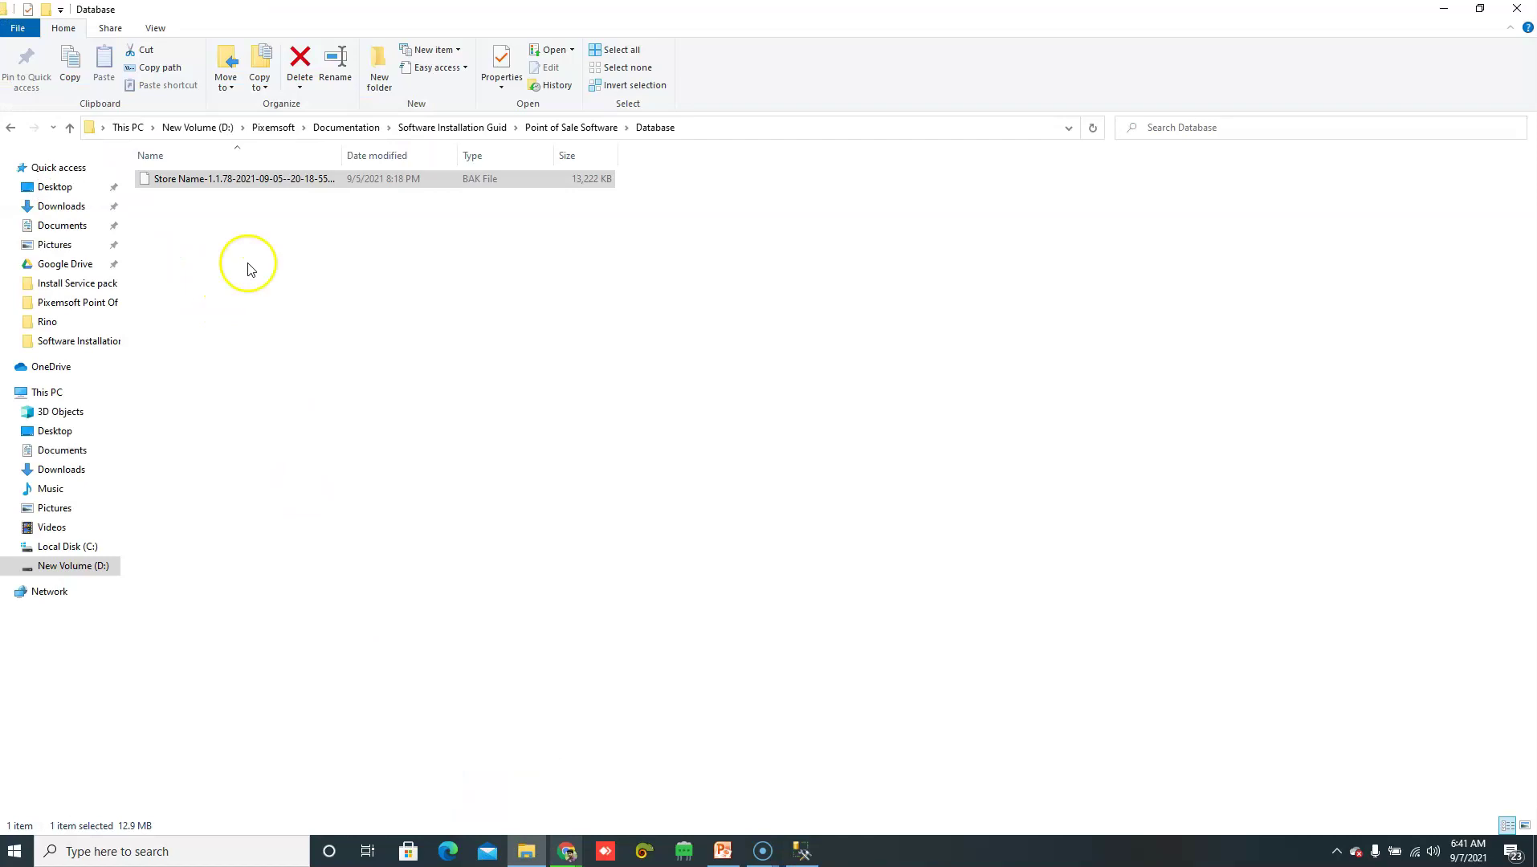
{"action": "left_click", "coordinate": [540, 130]}
{"action": "left_click", "coordinate": [154, 181]}
{"action": "left_click_drag", "start_coordinate": [161, 217], "coordinate": [174, 185]}
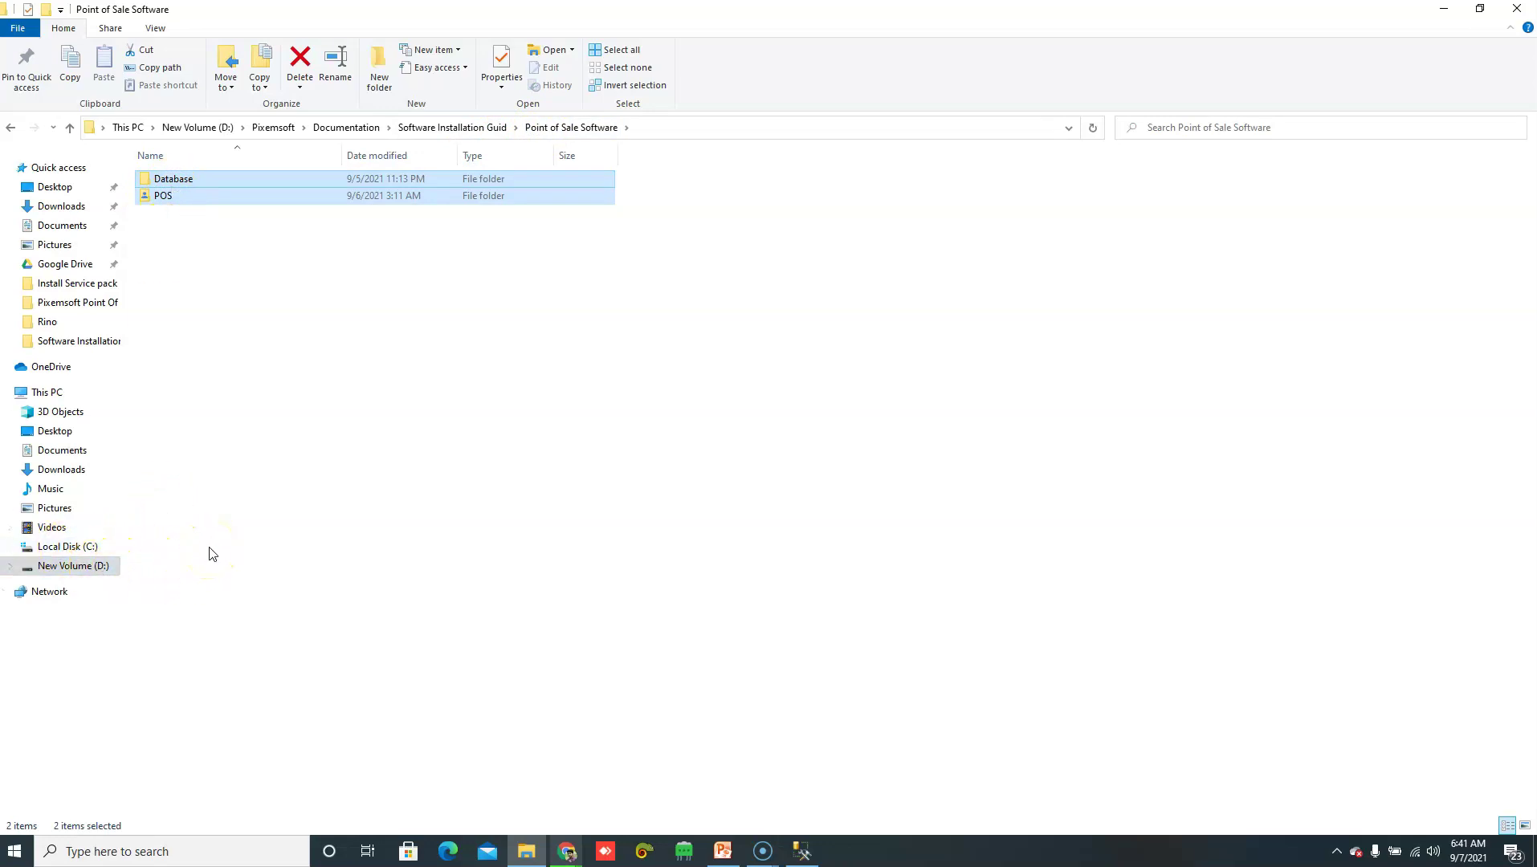
{"action": "left_click", "coordinate": [221, 279]}
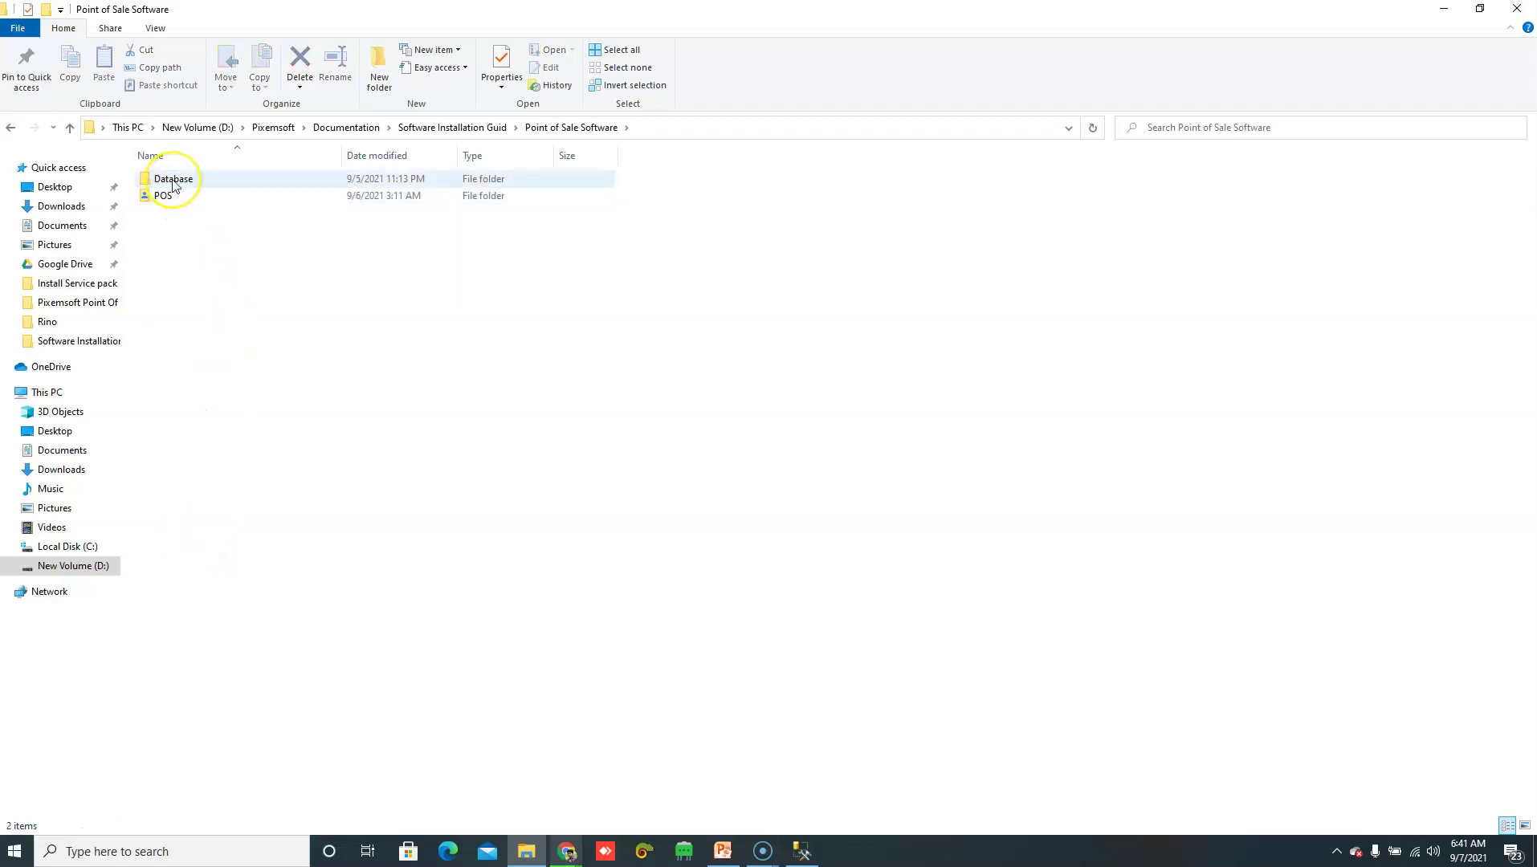
{"action": "mouse_move", "coordinate": [189, 185]}
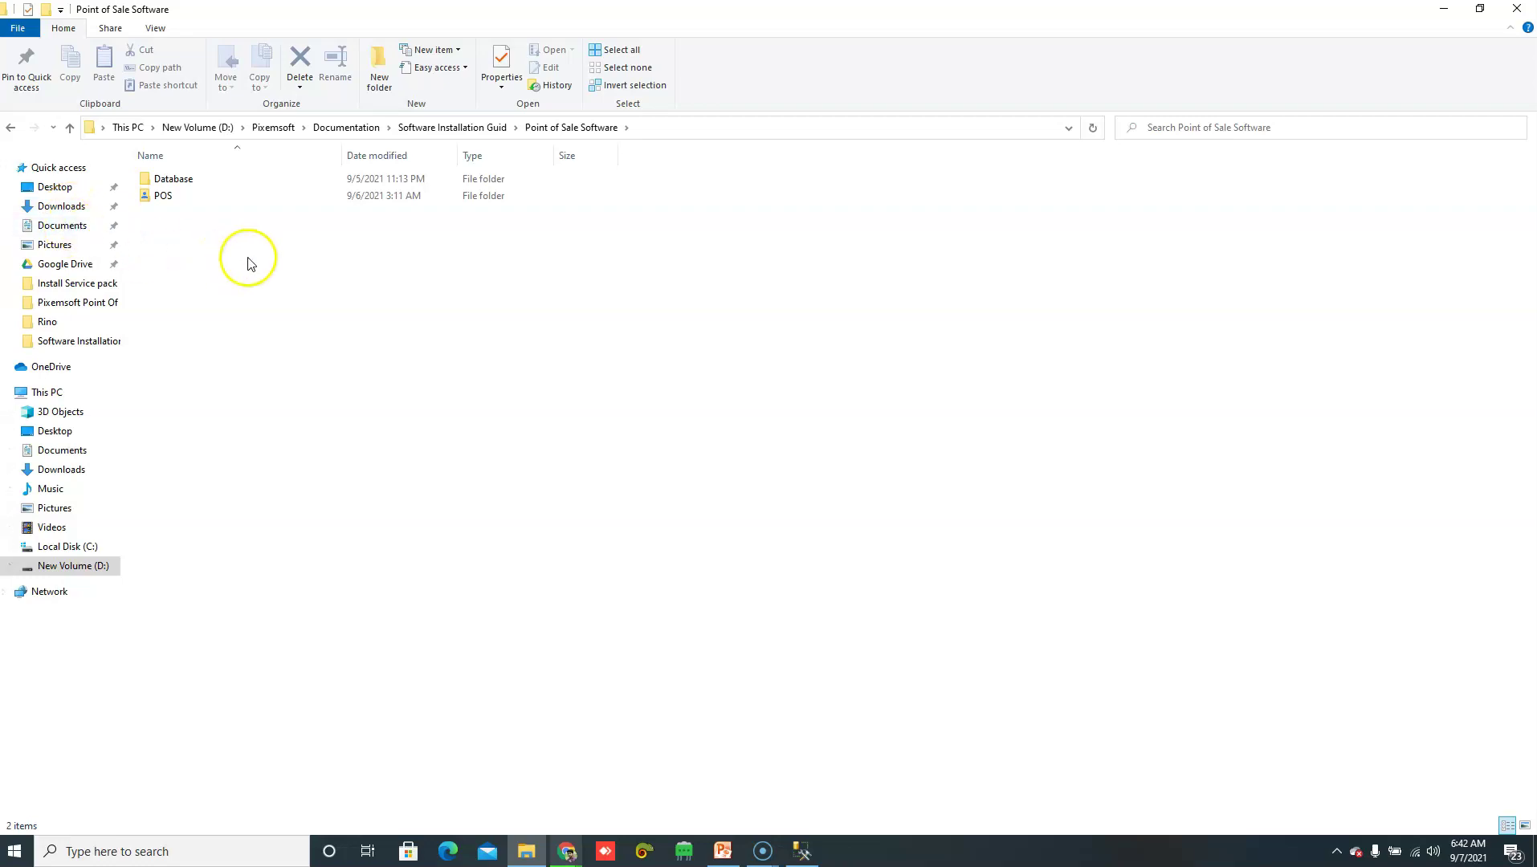
{"action": "left_click", "coordinate": [61, 549]}
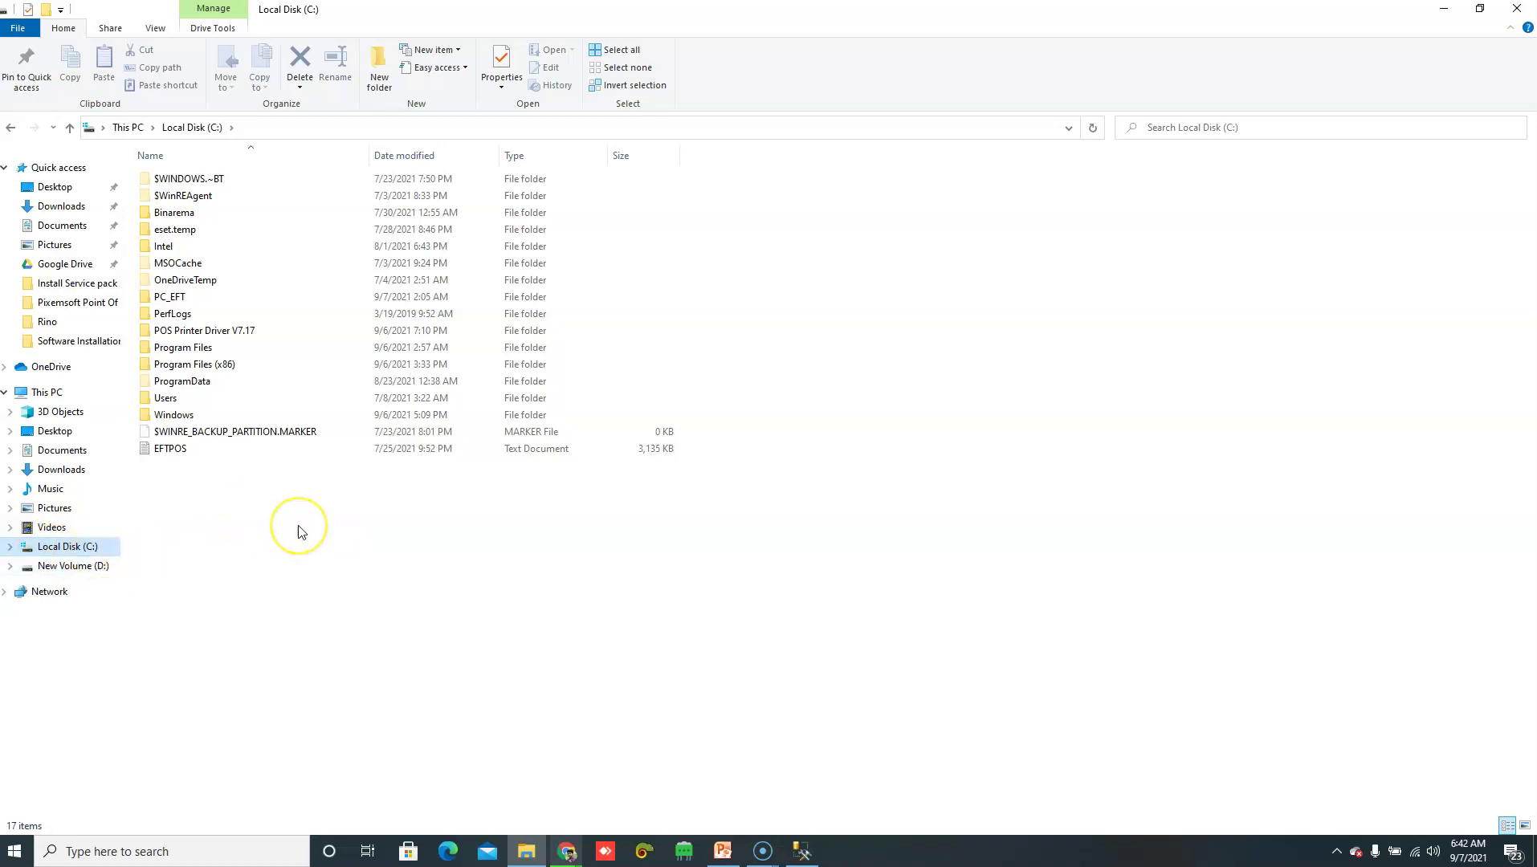
{"action": "left_click", "coordinate": [11, 127]}
{"action": "left_click", "coordinate": [170, 196]}
{"action": "left_click", "coordinate": [181, 183]}
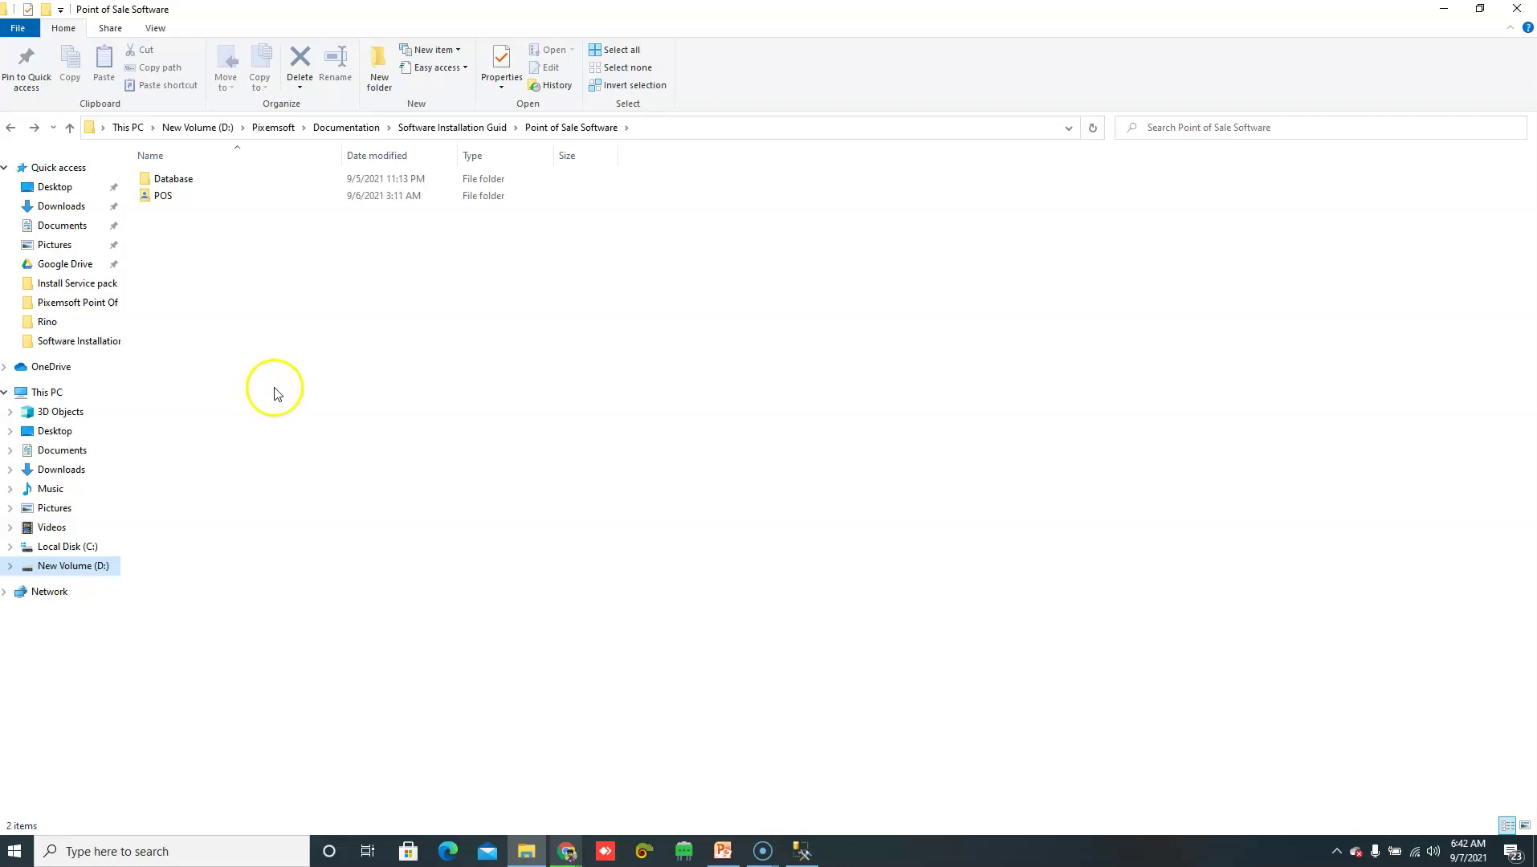
{"action": "left_click", "coordinate": [801, 851]}
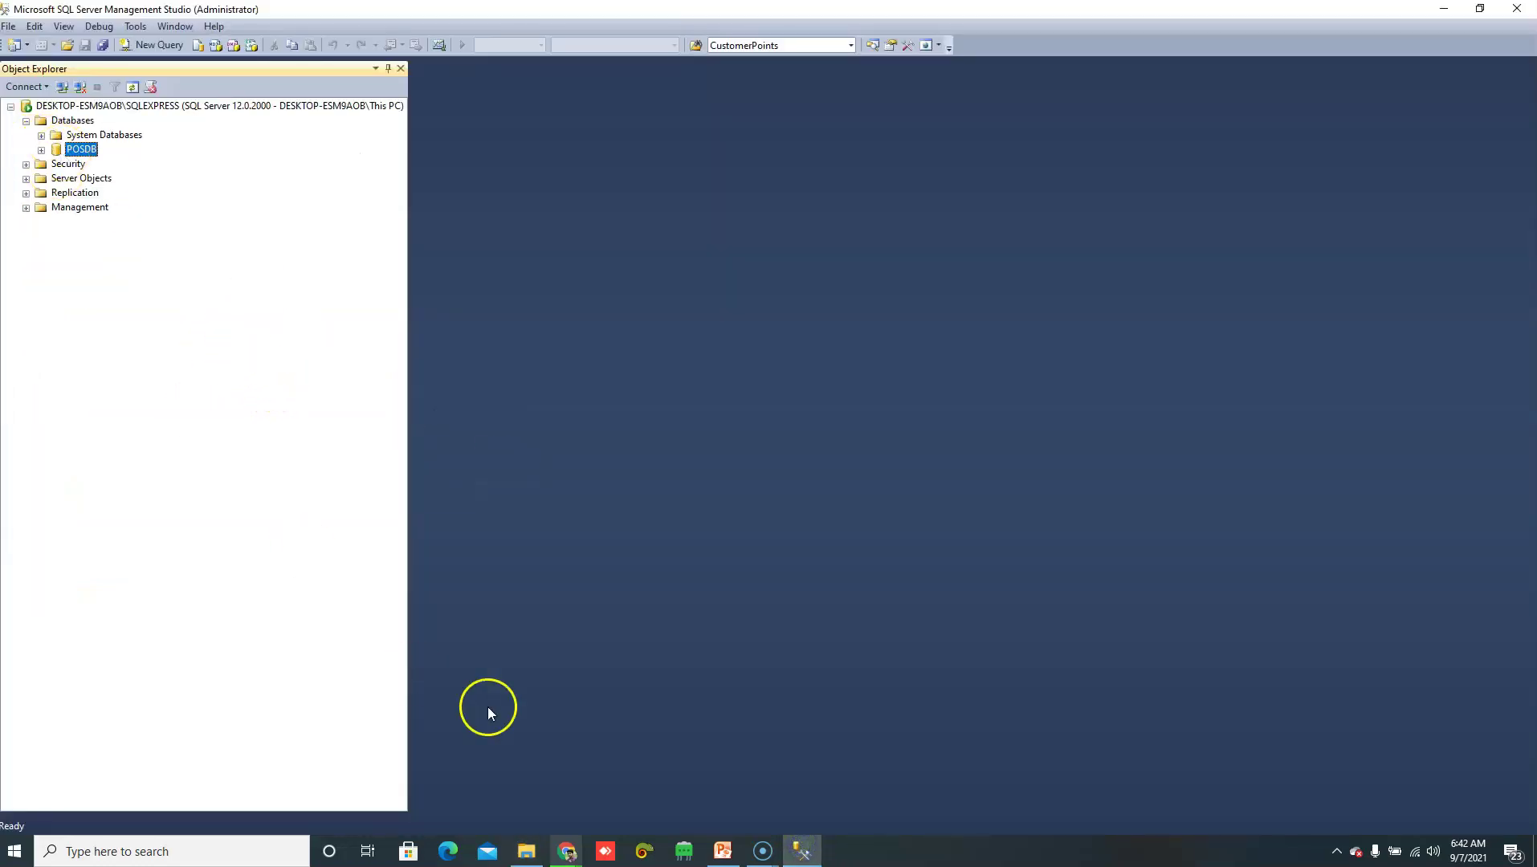
{"action": "left_click", "coordinate": [530, 777]}
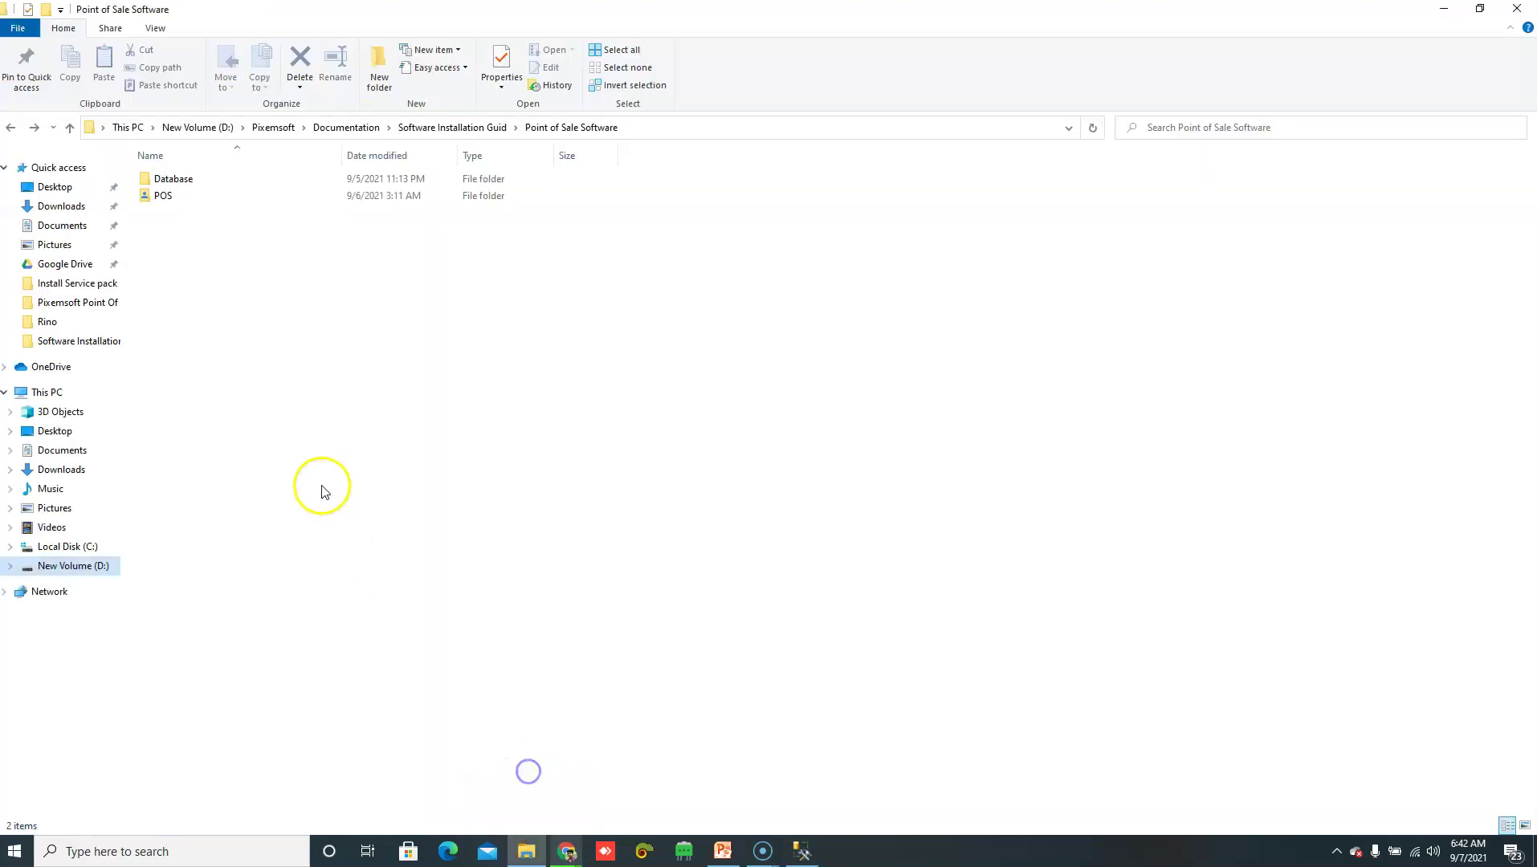
Step: Open the POS folder and create a desktop shortcut for the EASYPOS application
{"action": "double_click", "coordinate": [170, 200]}
{"action": "left_click_drag", "start_coordinate": [1530, 217], "coordinate": [1531, 368]}
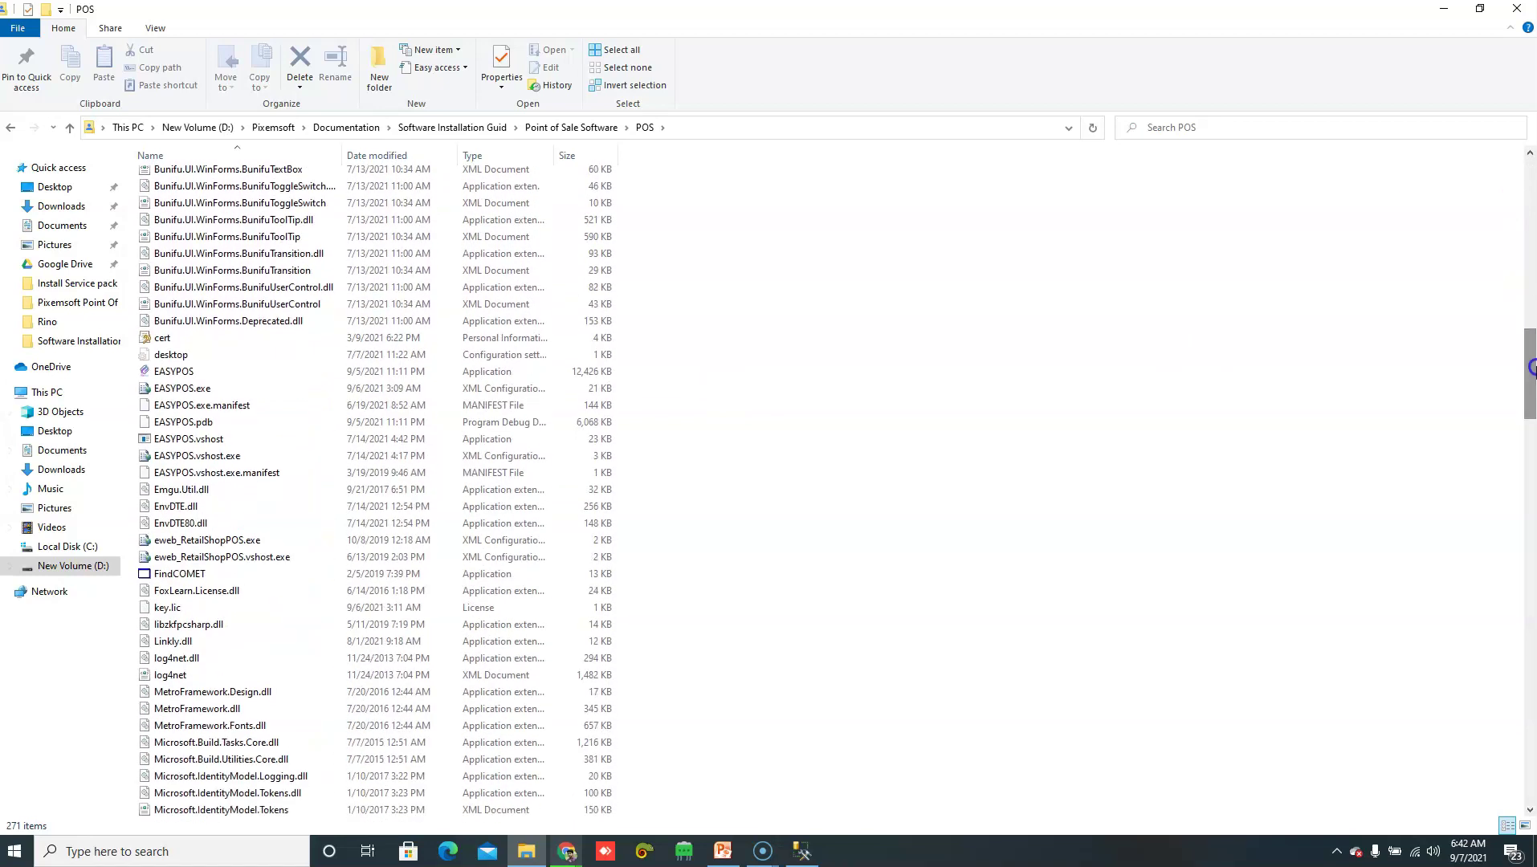
{"action": "left_click", "coordinate": [159, 372]}
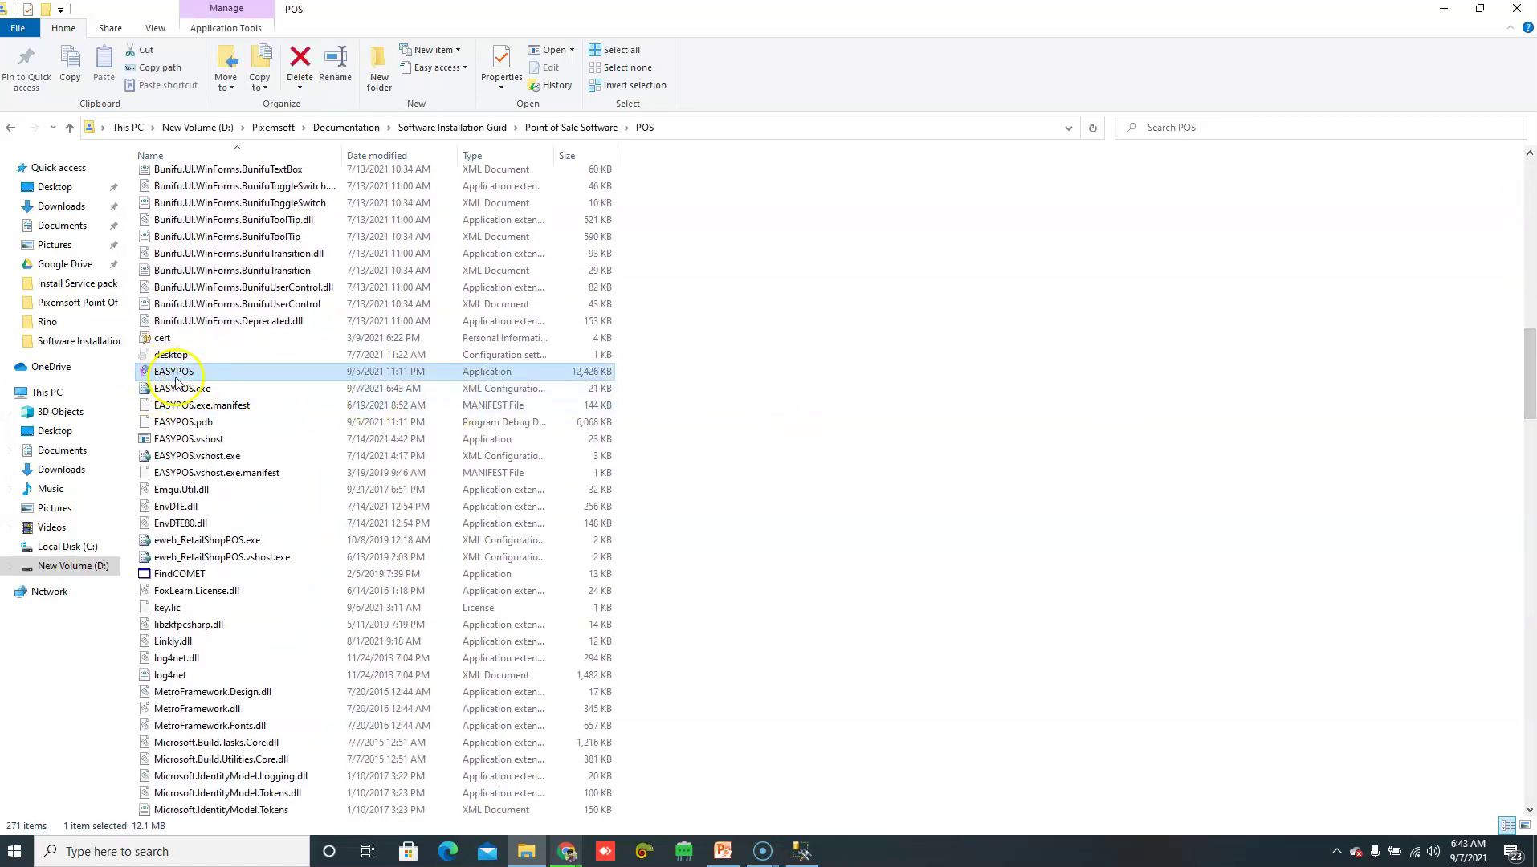
{"action": "left_click", "coordinate": [506, 378]}
{"action": "left_click", "coordinate": [177, 373]}
{"action": "right_click", "coordinate": [177, 373]}
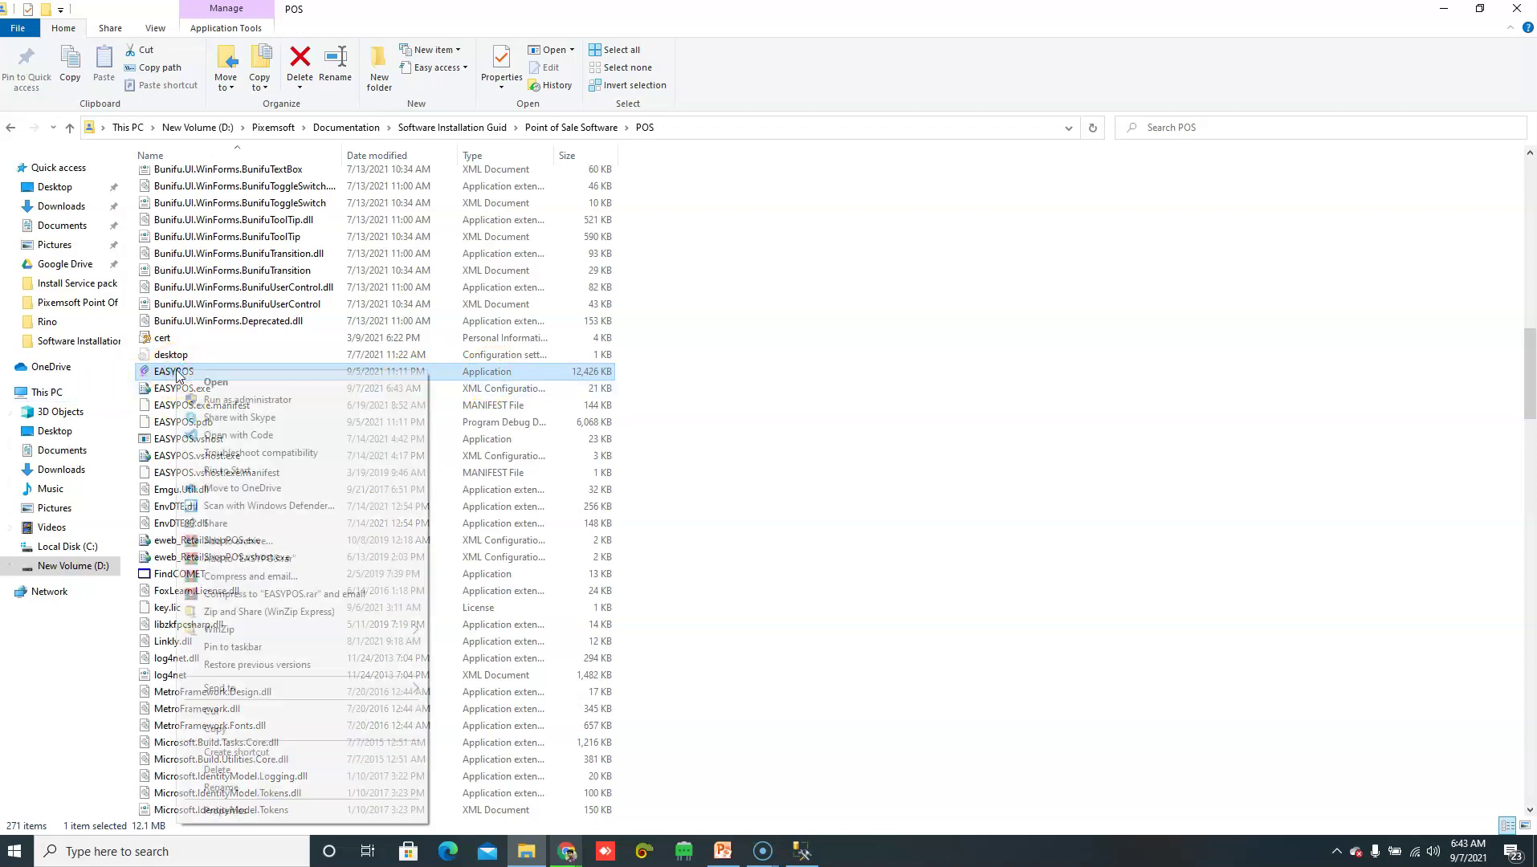
{"action": "mouse_move", "coordinate": [285, 687]}
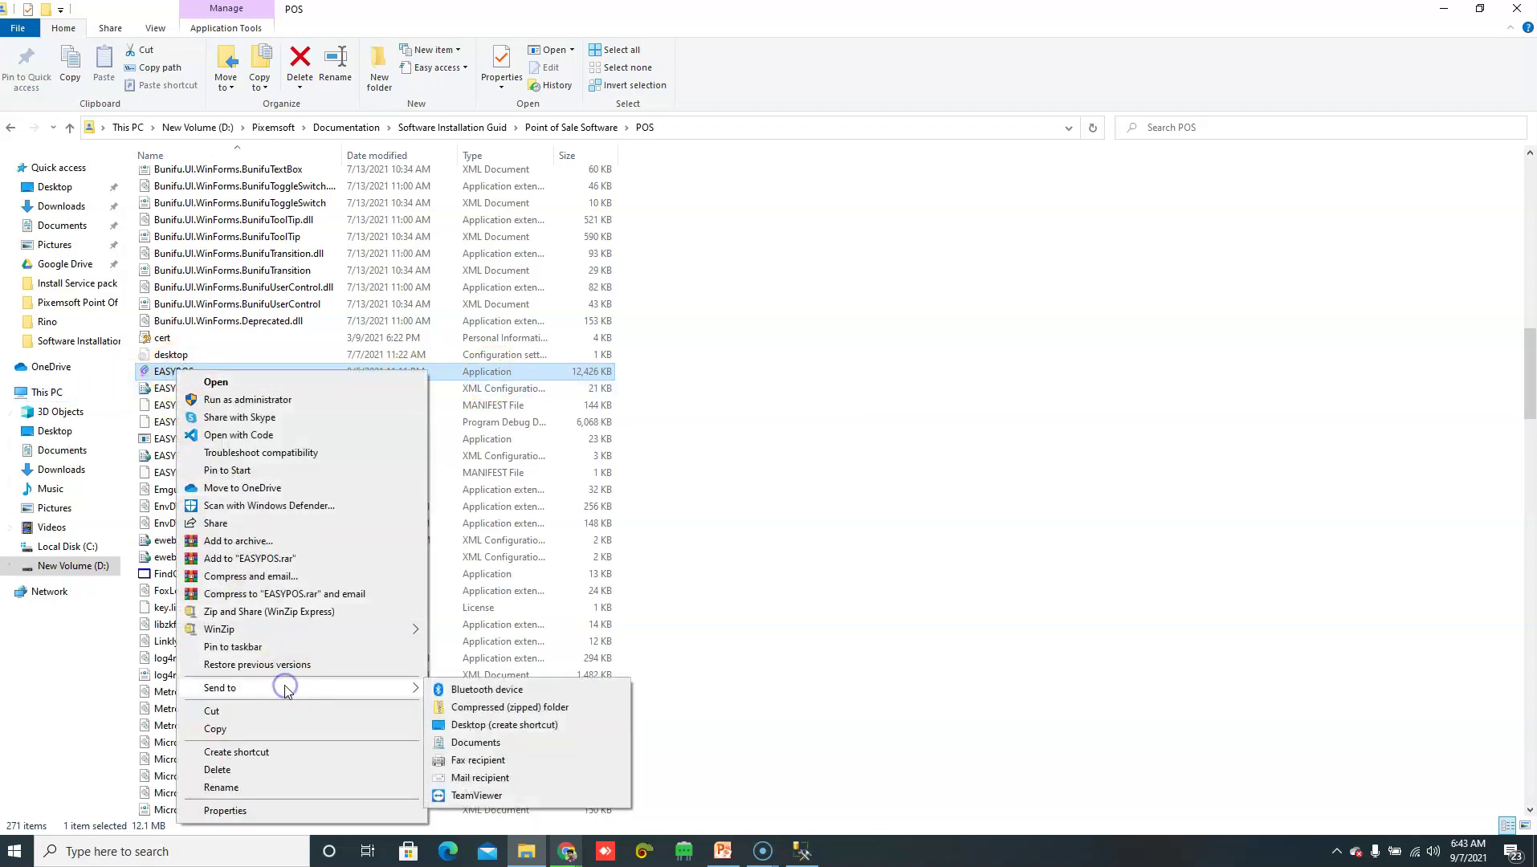
{"action": "left_click", "coordinate": [481, 725]}
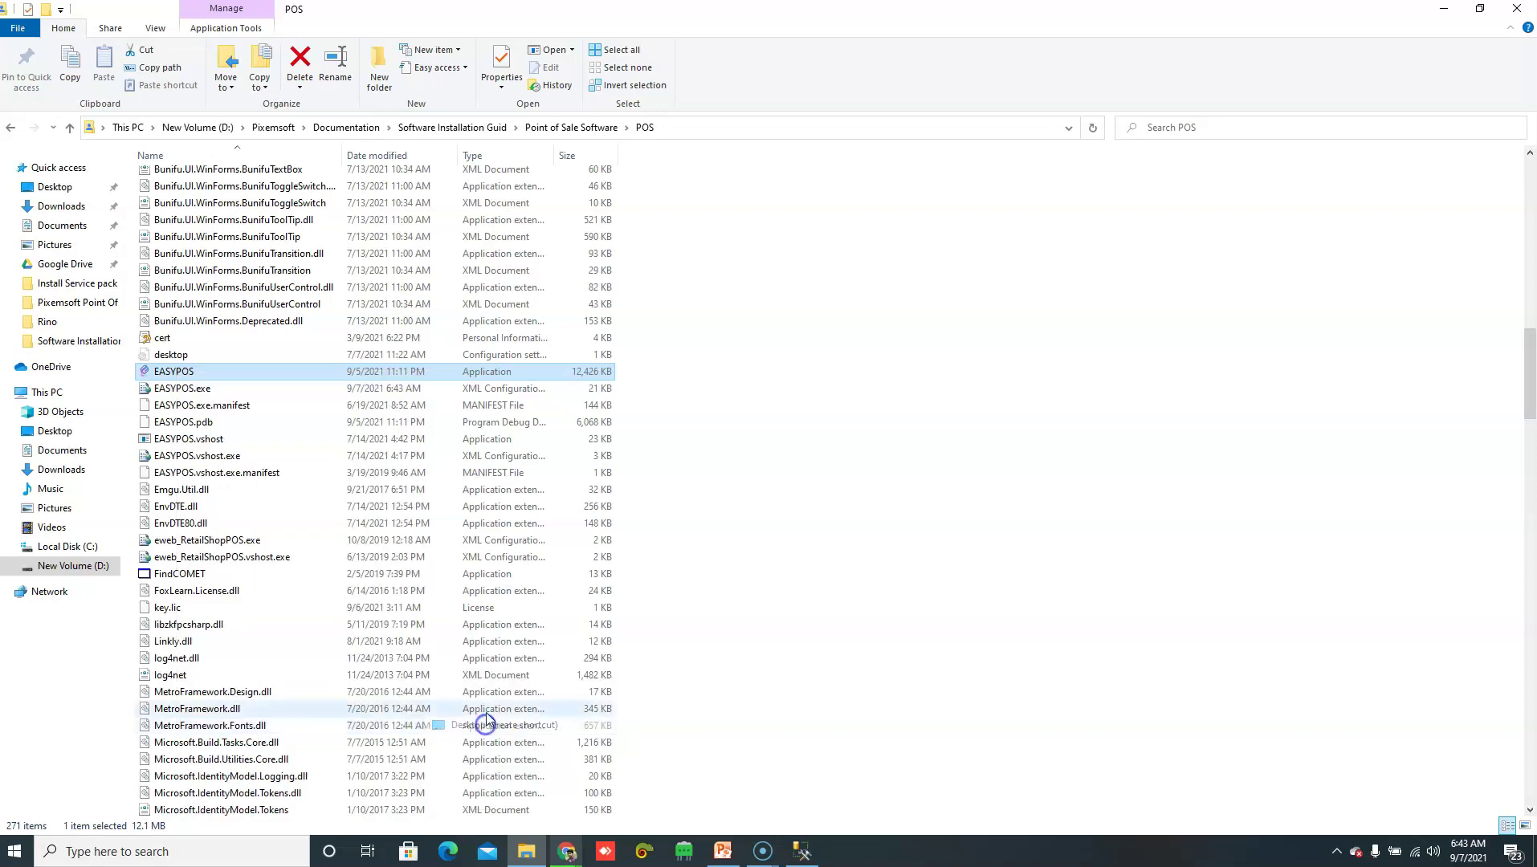
Step: Show the desktop, place the EASYPOS shortcut beside the SQL Server installer, and launch EASYPOS from it
{"action": "left_click", "coordinate": [1447, 8]}
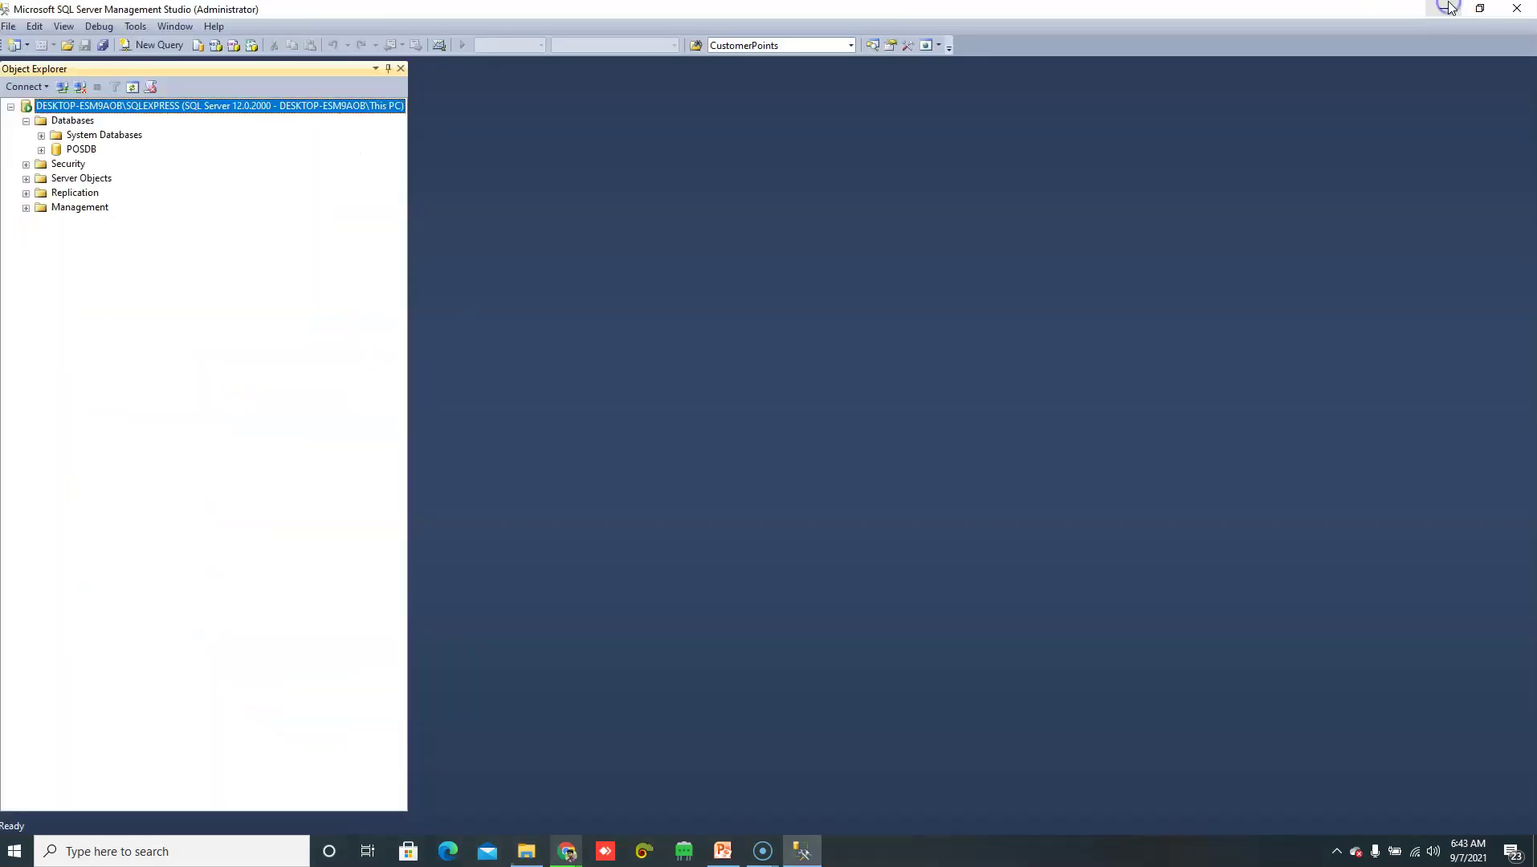
{"action": "left_click", "coordinate": [1443, 8]}
{"action": "left_click", "coordinate": [1441, 7]}
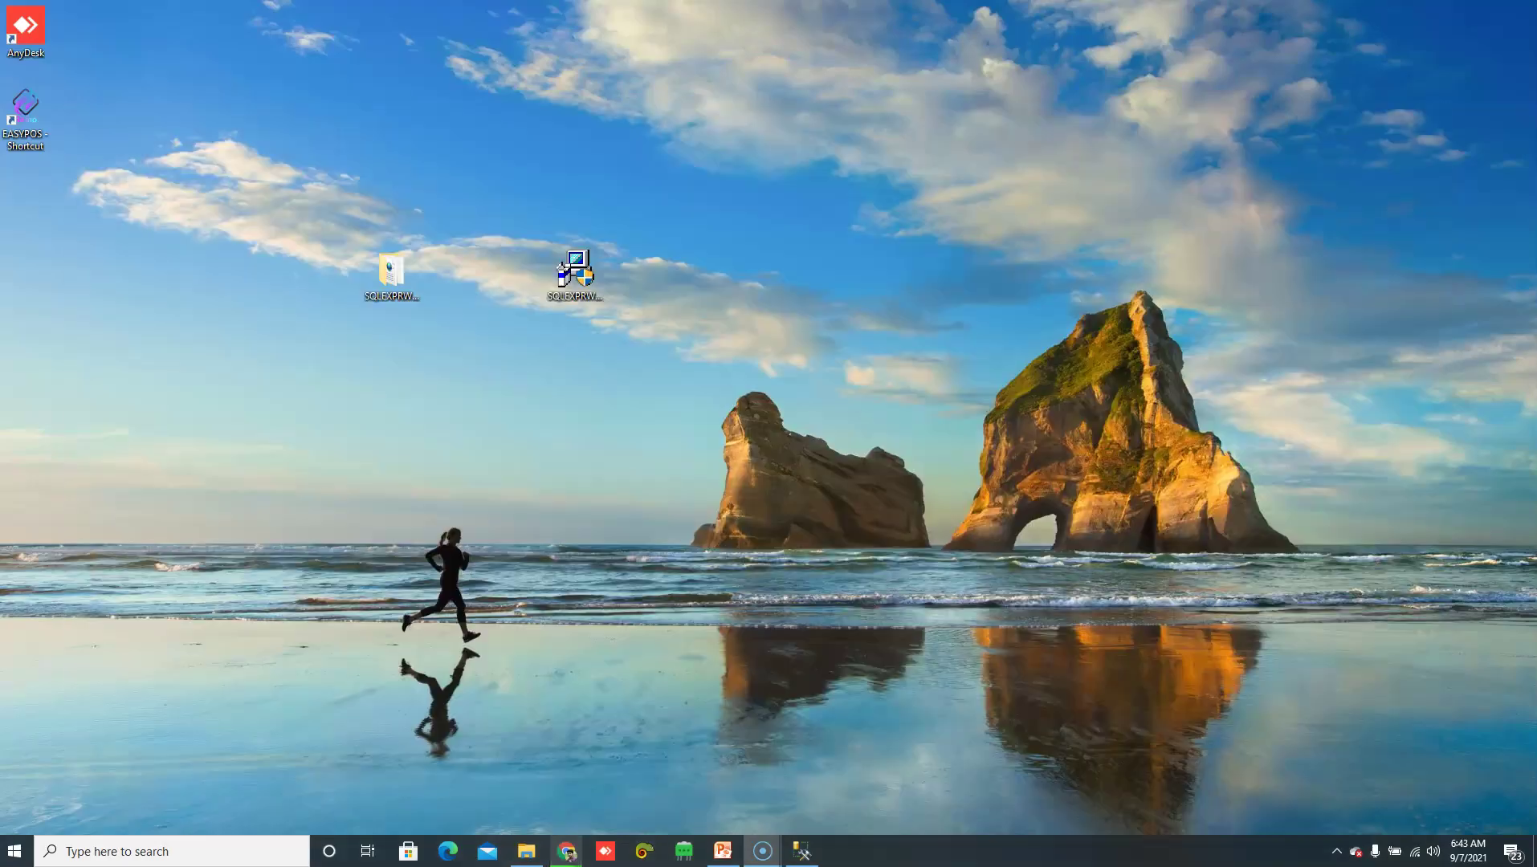
{"action": "left_click_drag", "start_coordinate": [25, 108], "coordinate": [703, 269]}
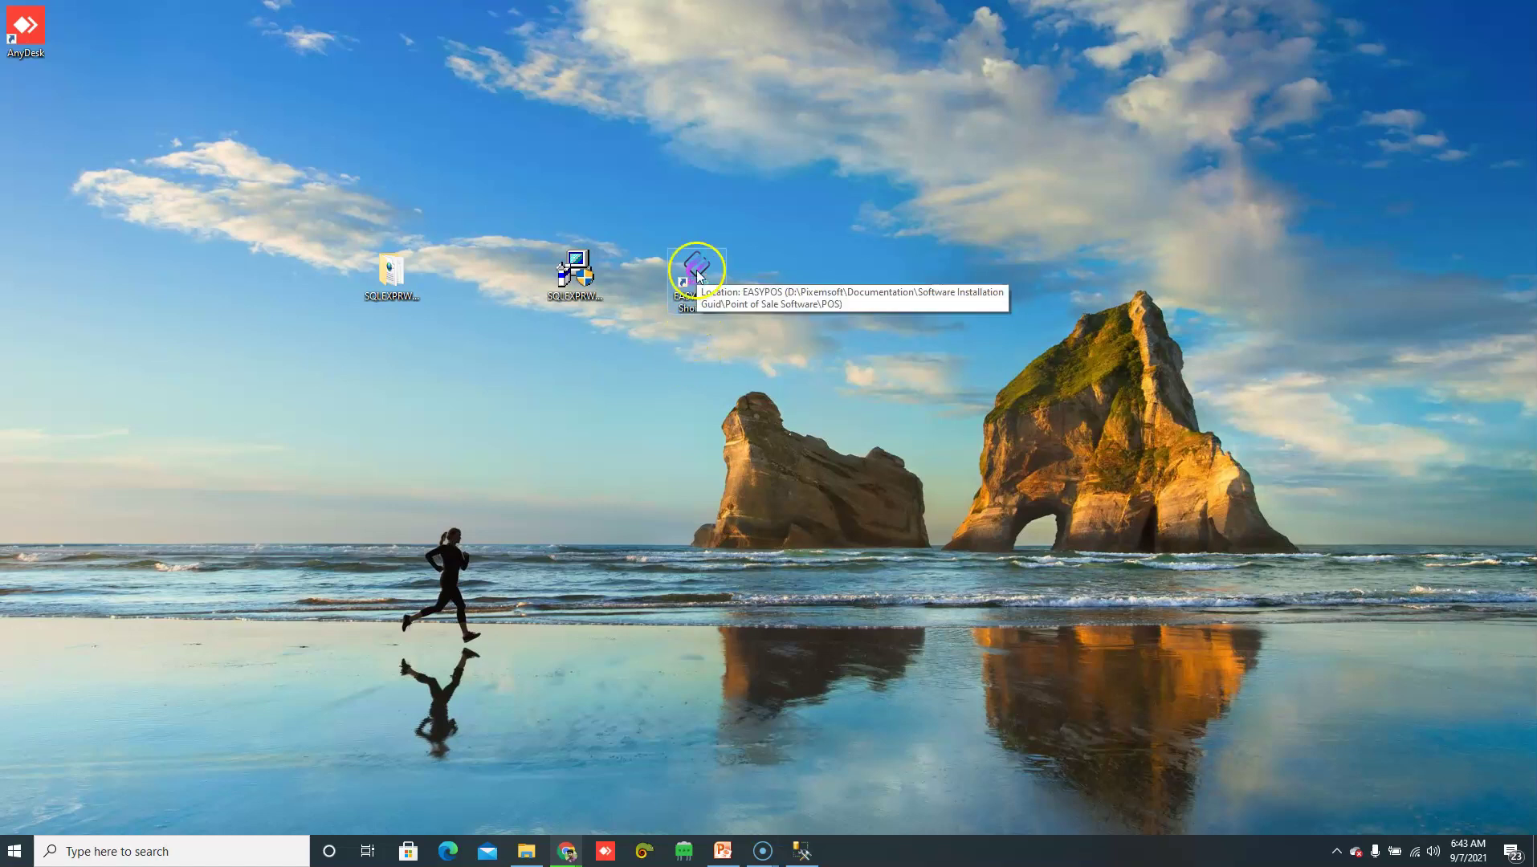
{"action": "double_click", "coordinate": [705, 273]}
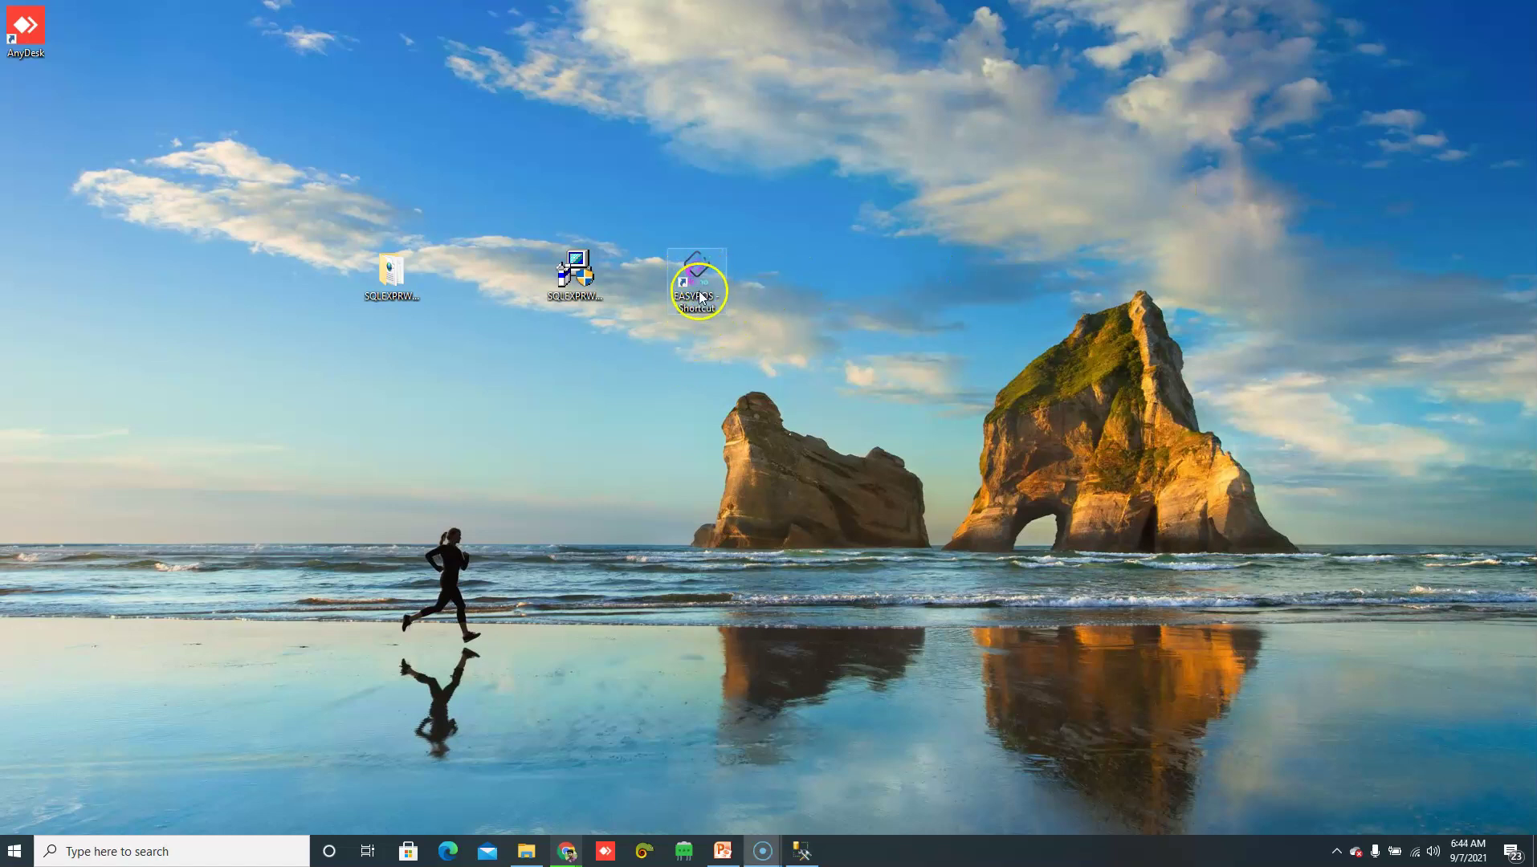
{"action": "double_click", "coordinate": [693, 277]}
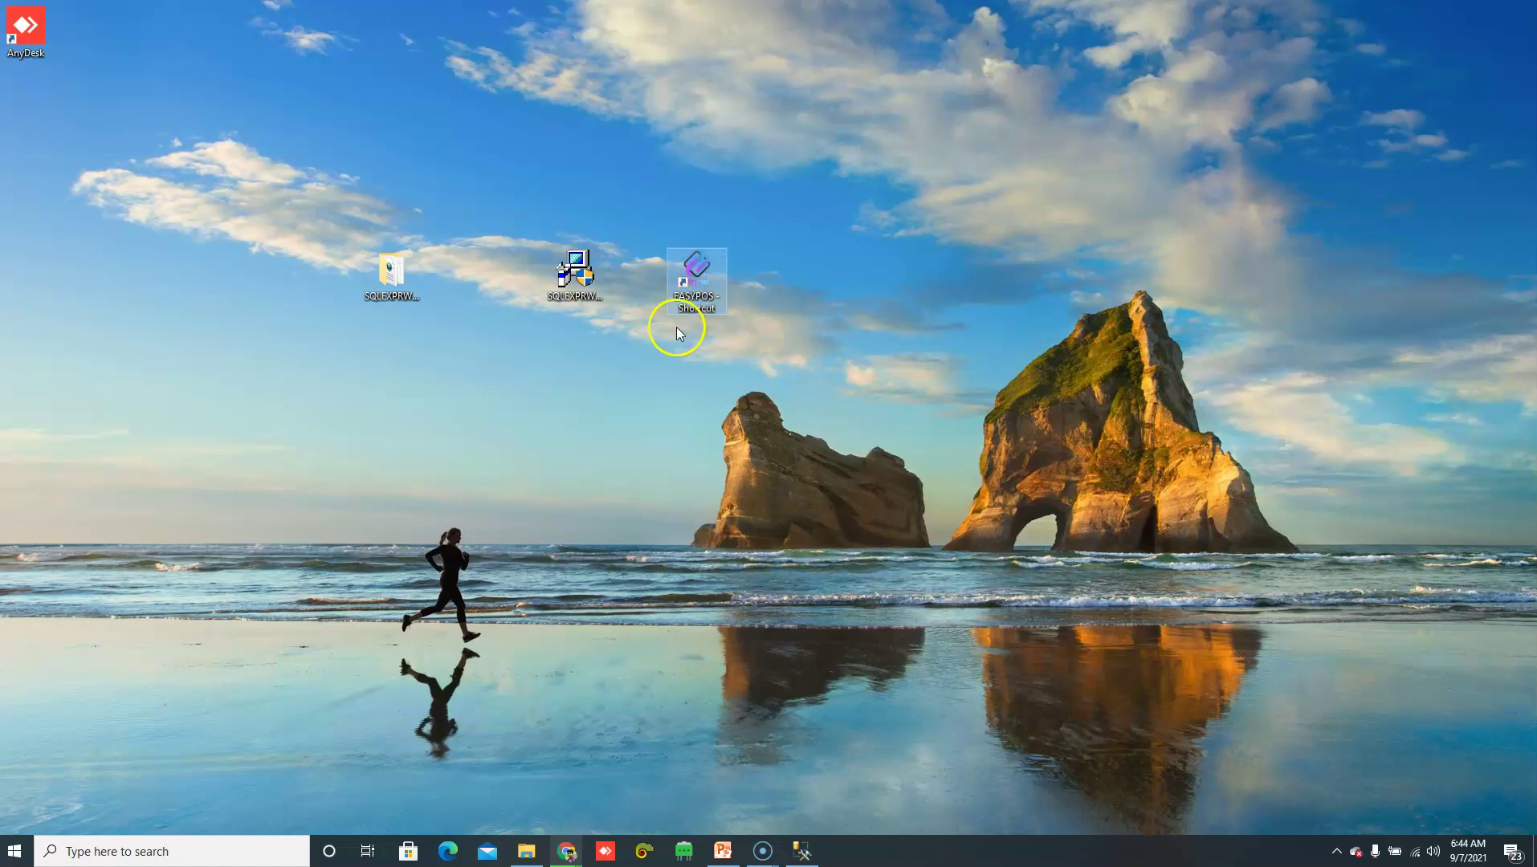
Step: Switch to the POS Configuration guid presentation in PowerPoint and review the Run POS slide about the .NET Framework error
{"action": "key", "text": "super"}
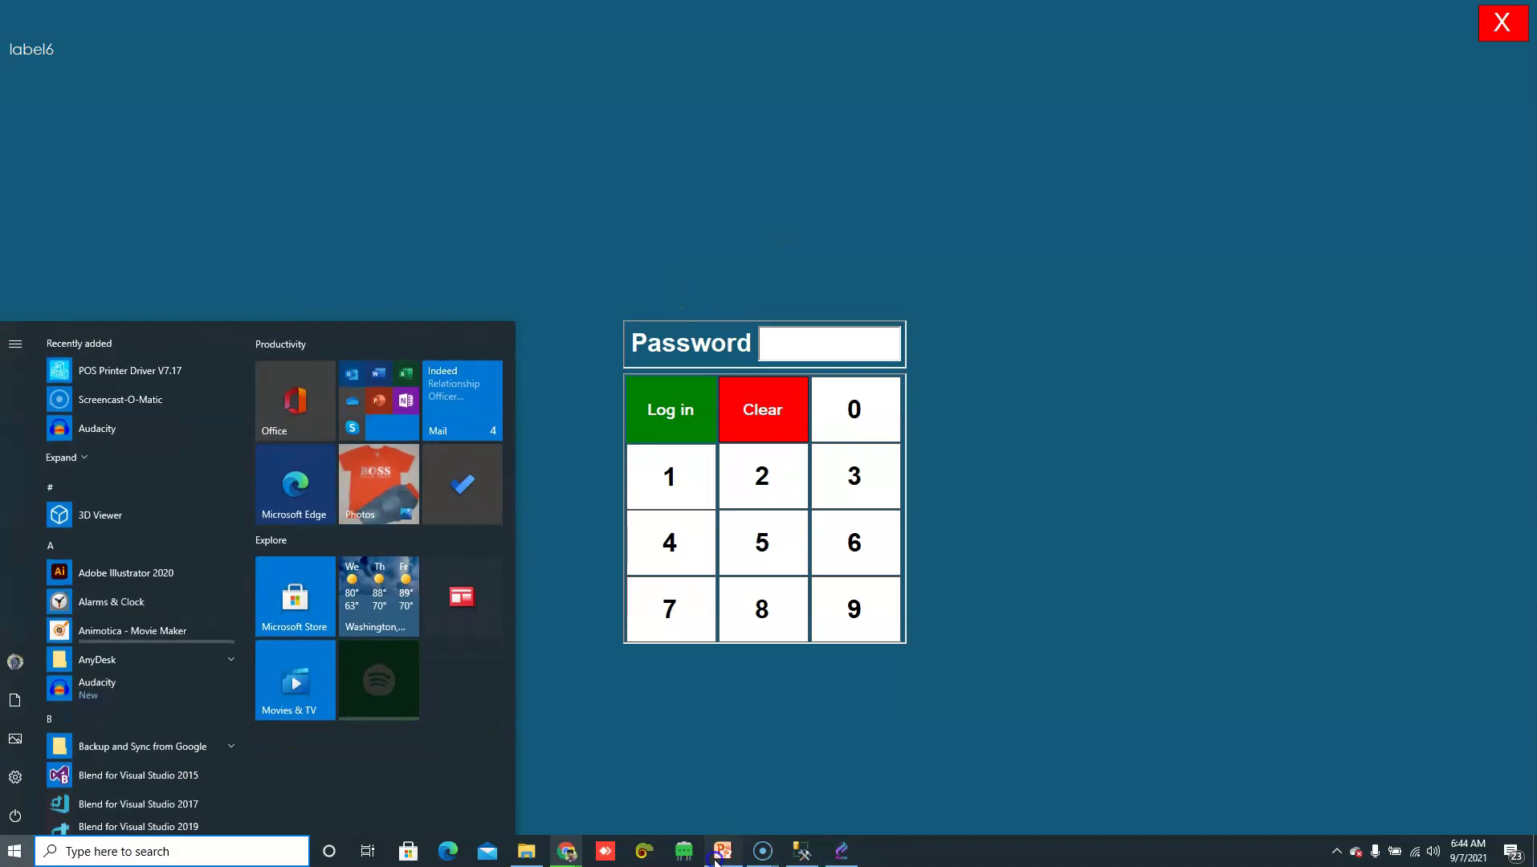
{"action": "left_click", "coordinate": [722, 851]}
{"action": "scroll", "coordinate": [293, 551], "scroll_direction": "down", "scroll_amount": 1}
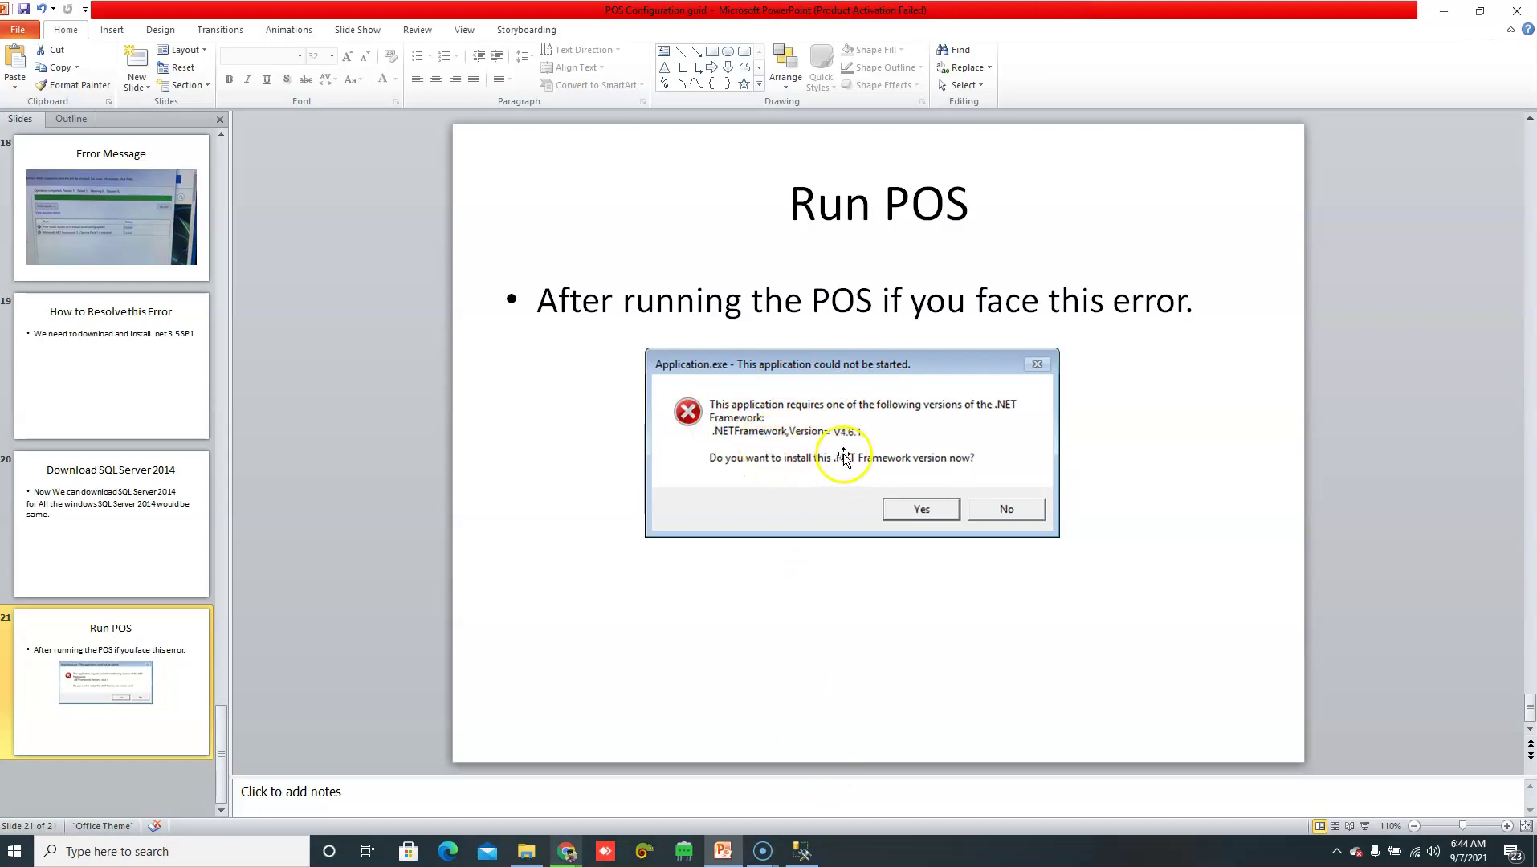
Step: Switch to Chrome and search Google for ".net framework 4.6" in a new tab
{"action": "mouse_move", "coordinate": [567, 851]}
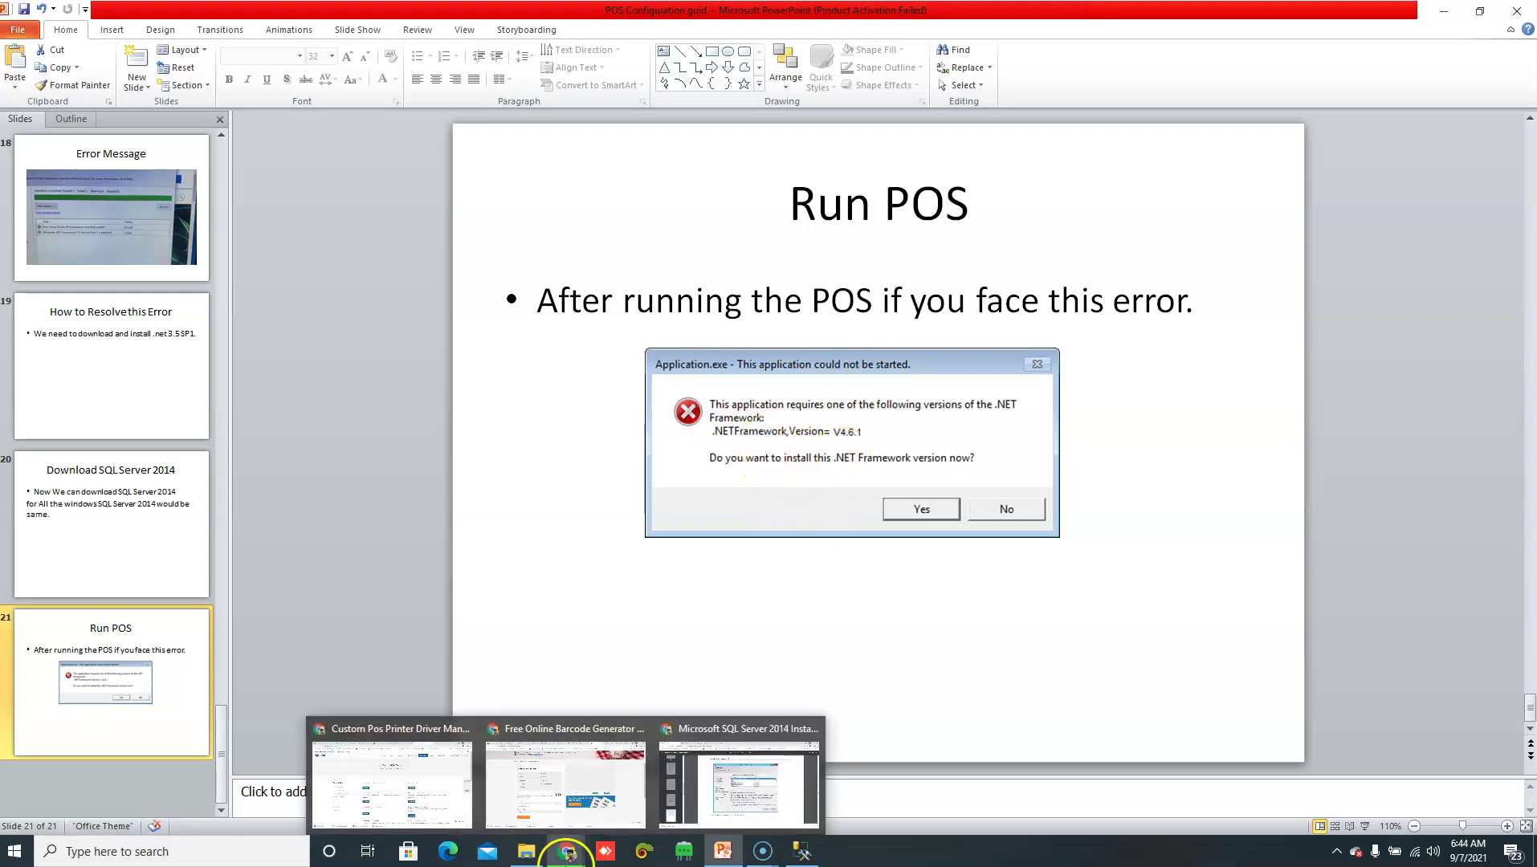
{"action": "left_click", "coordinate": [743, 766]}
{"action": "left_click", "coordinate": [595, 15]}
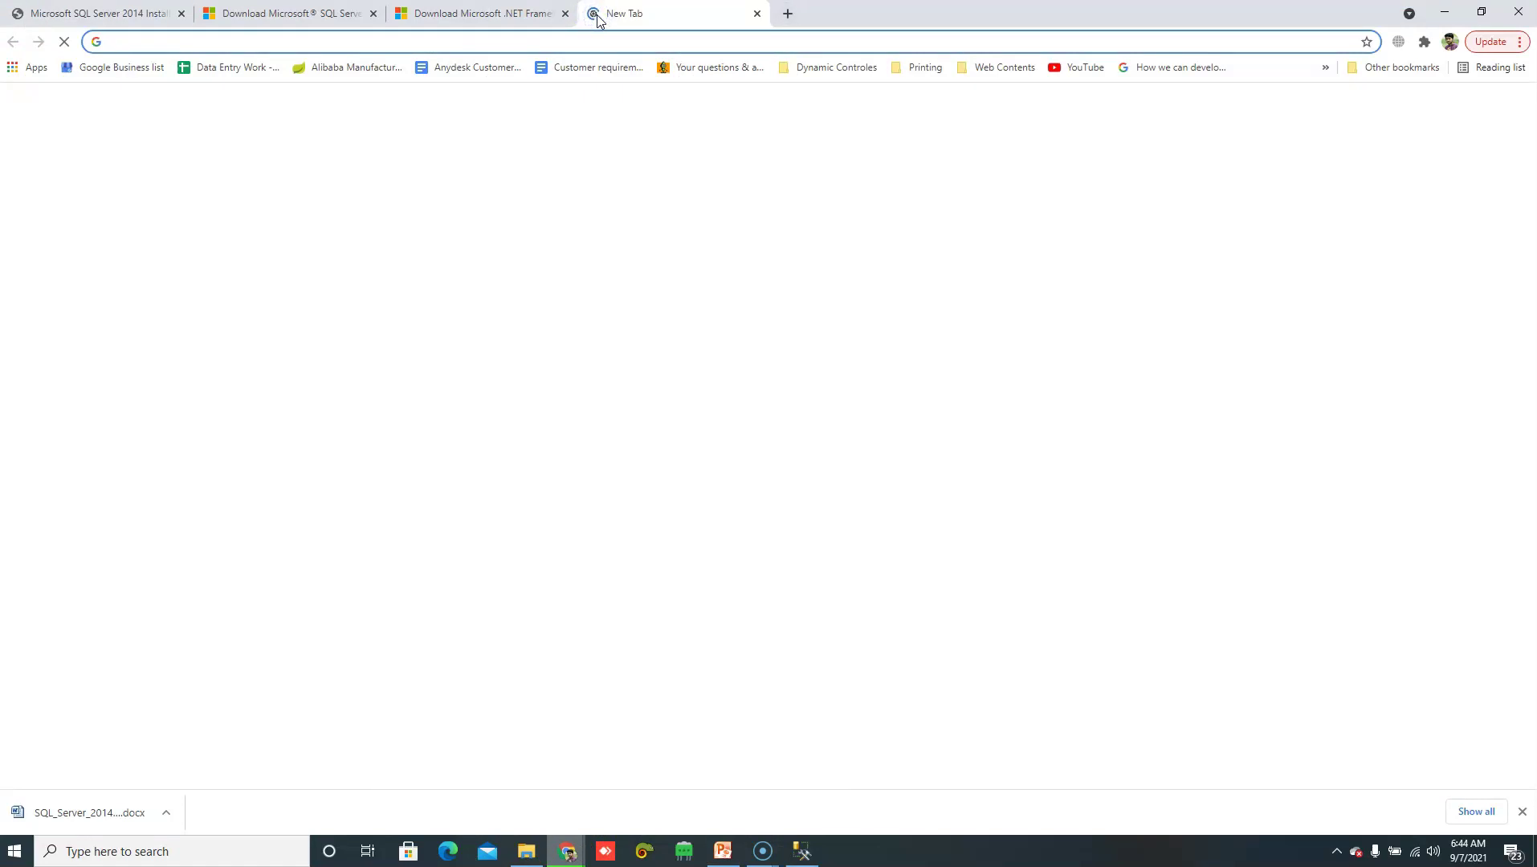
{"action": "type", "text": ".net"}
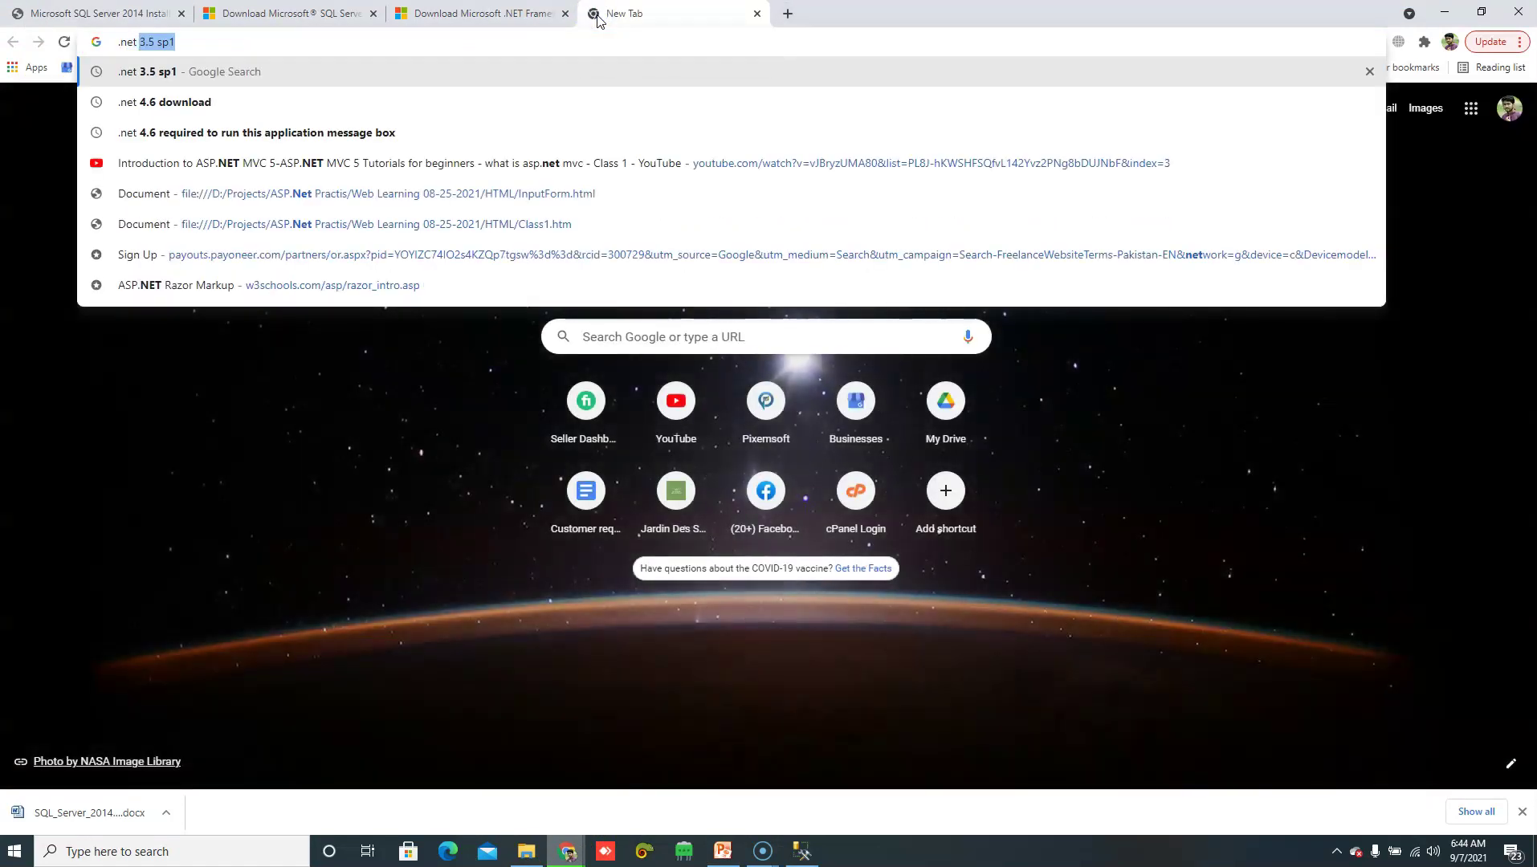
{"action": "type", "text": " frameo"}
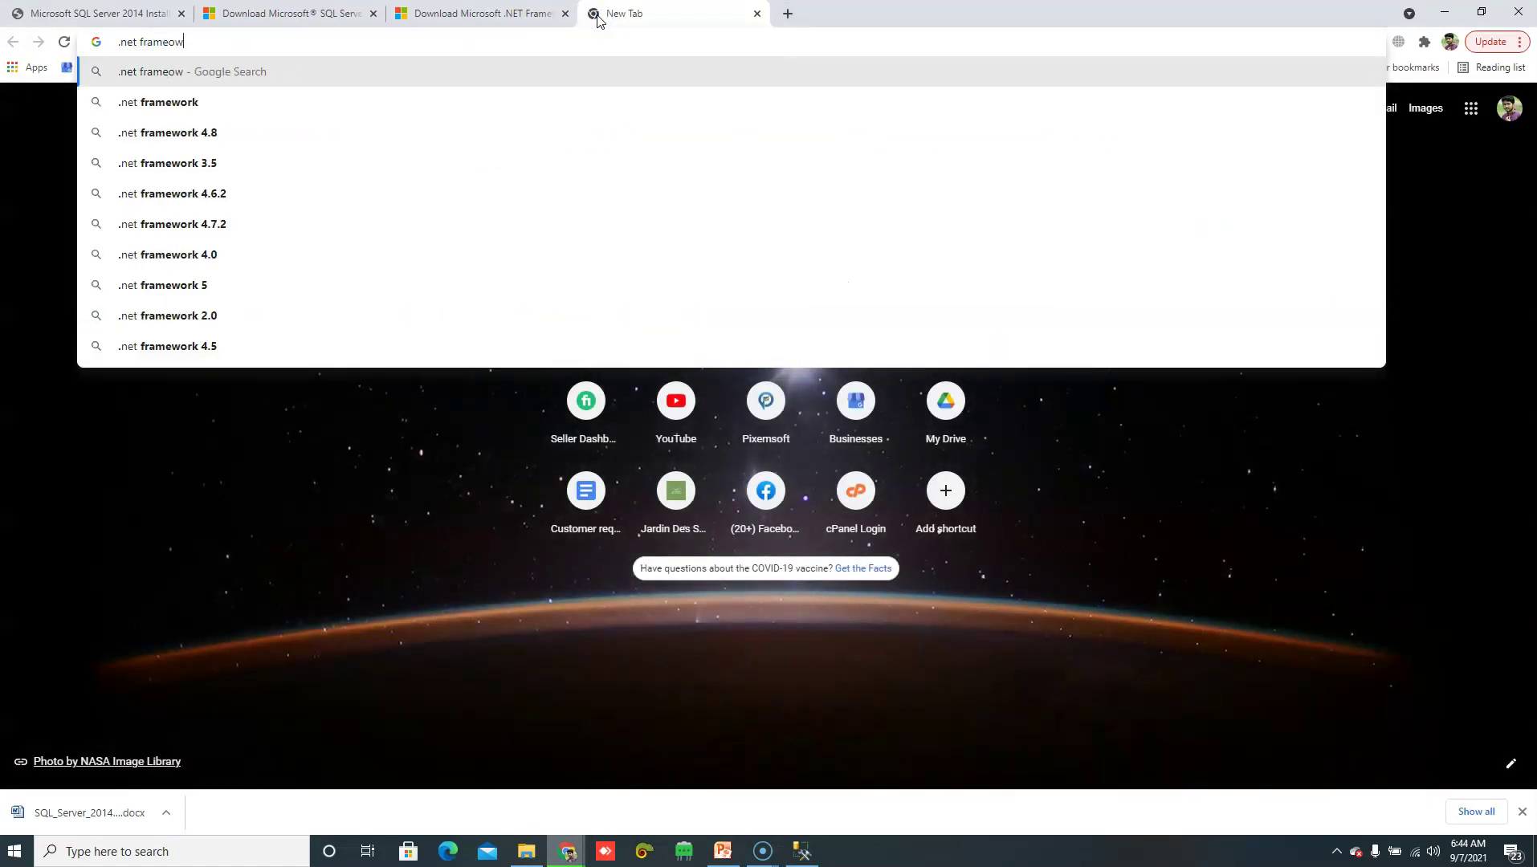
{"action": "key", "text": "BackSpace"}
{"action": "type", "text": "wor"}
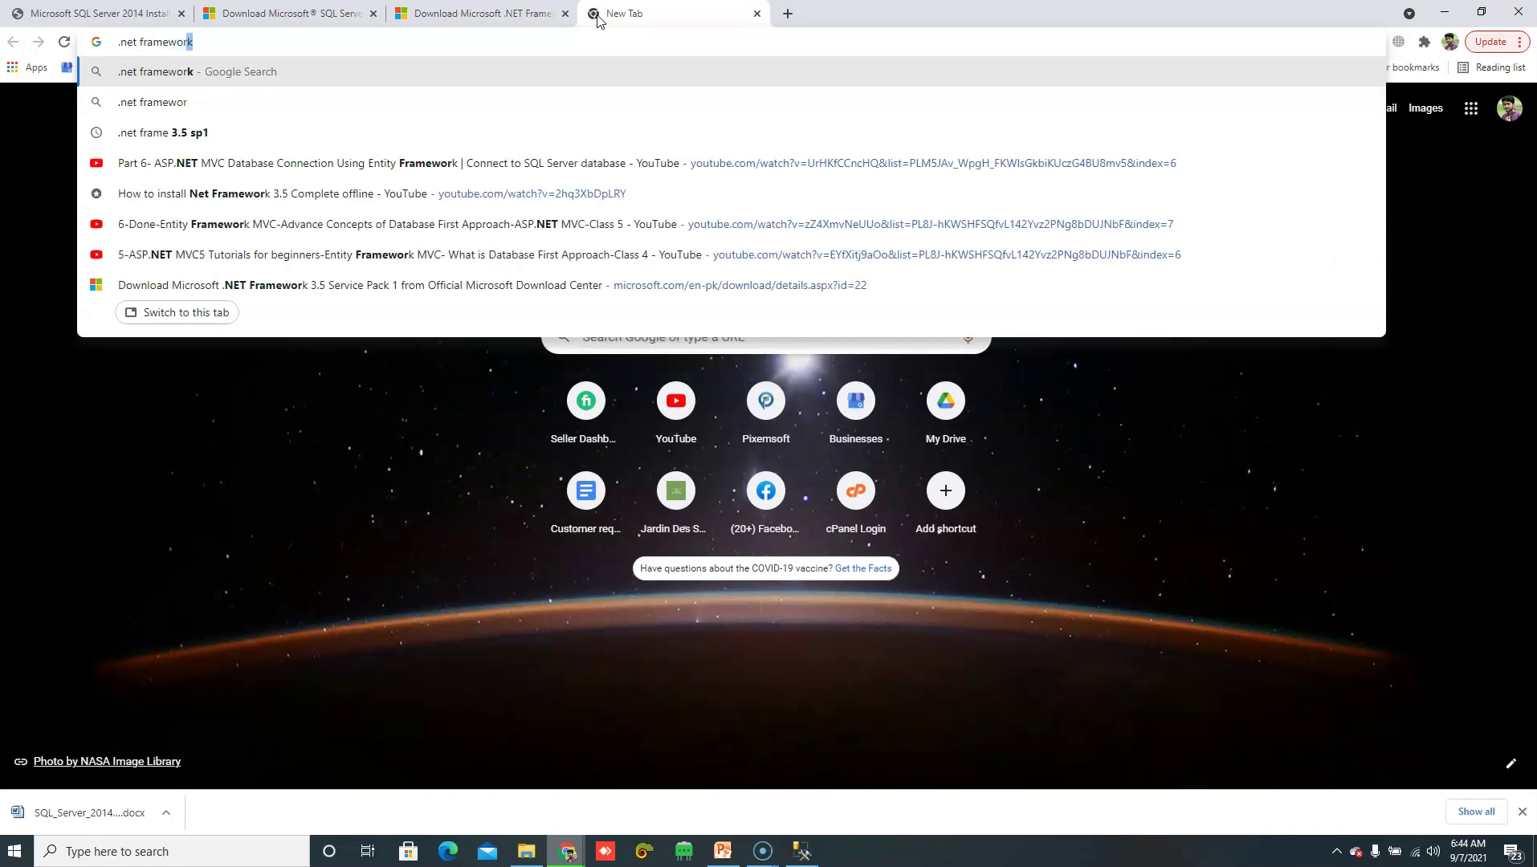
{"action": "type", "text": "k 4.6"}
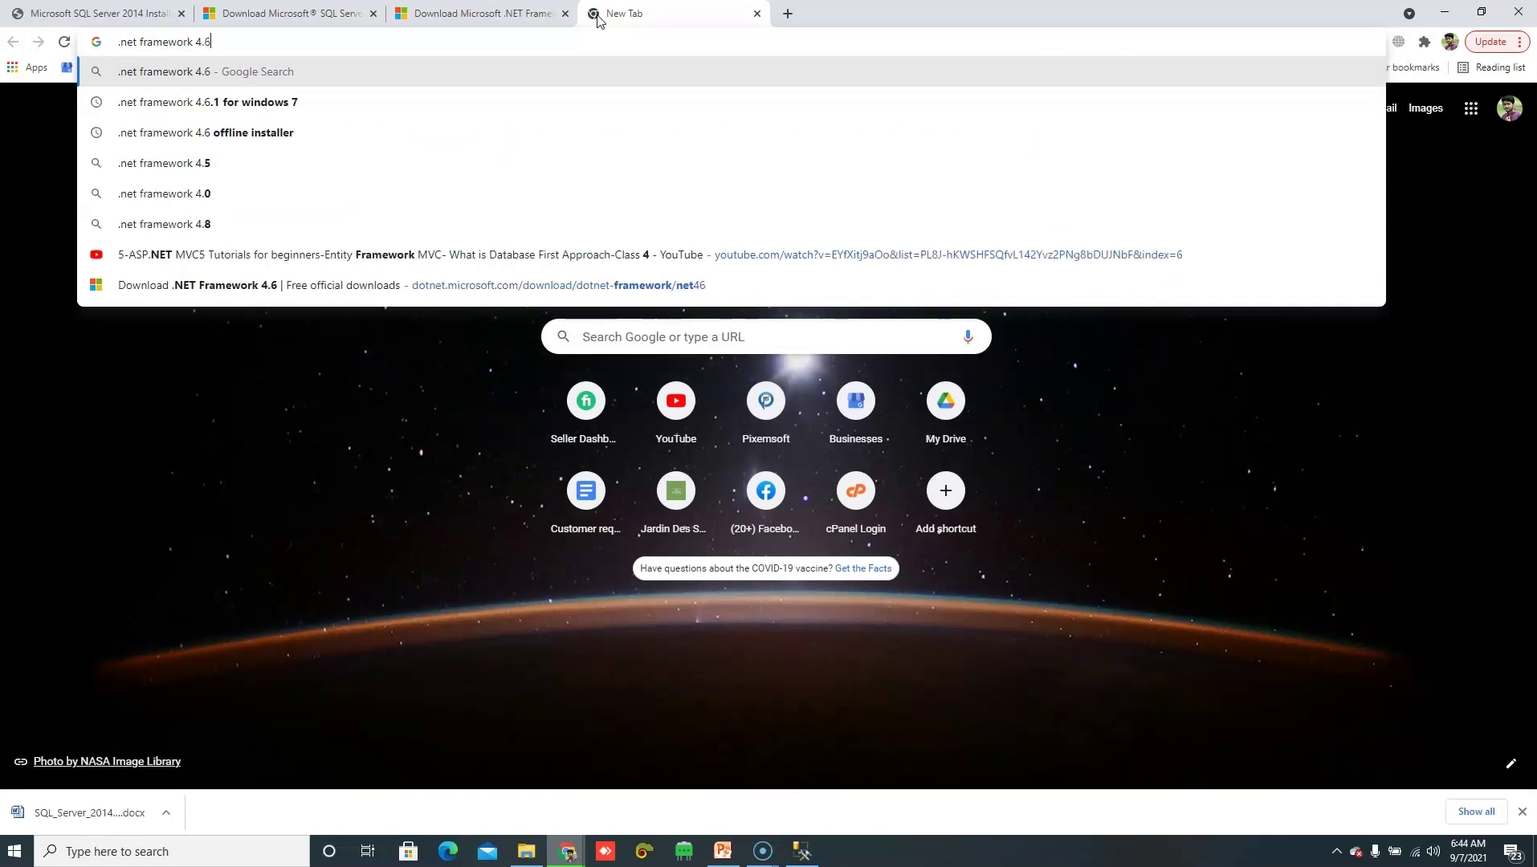
{"action": "key", "text": "Return"}
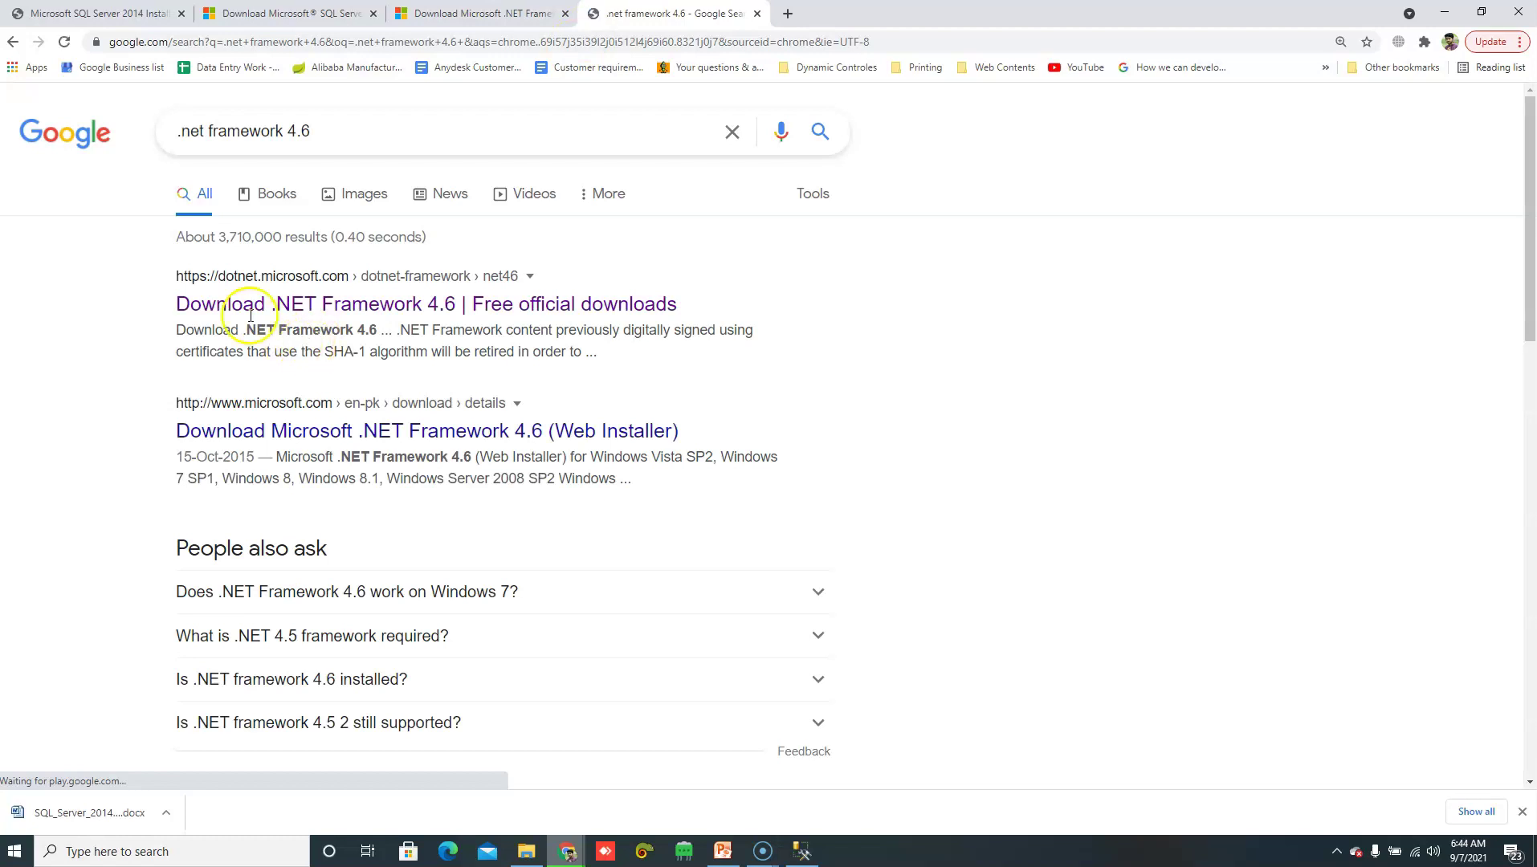
Step: Open Microsoft's Download .NET Framework 4.6 page, and highlight its Runtime heading and the page address
{"action": "left_click", "coordinate": [231, 310]}
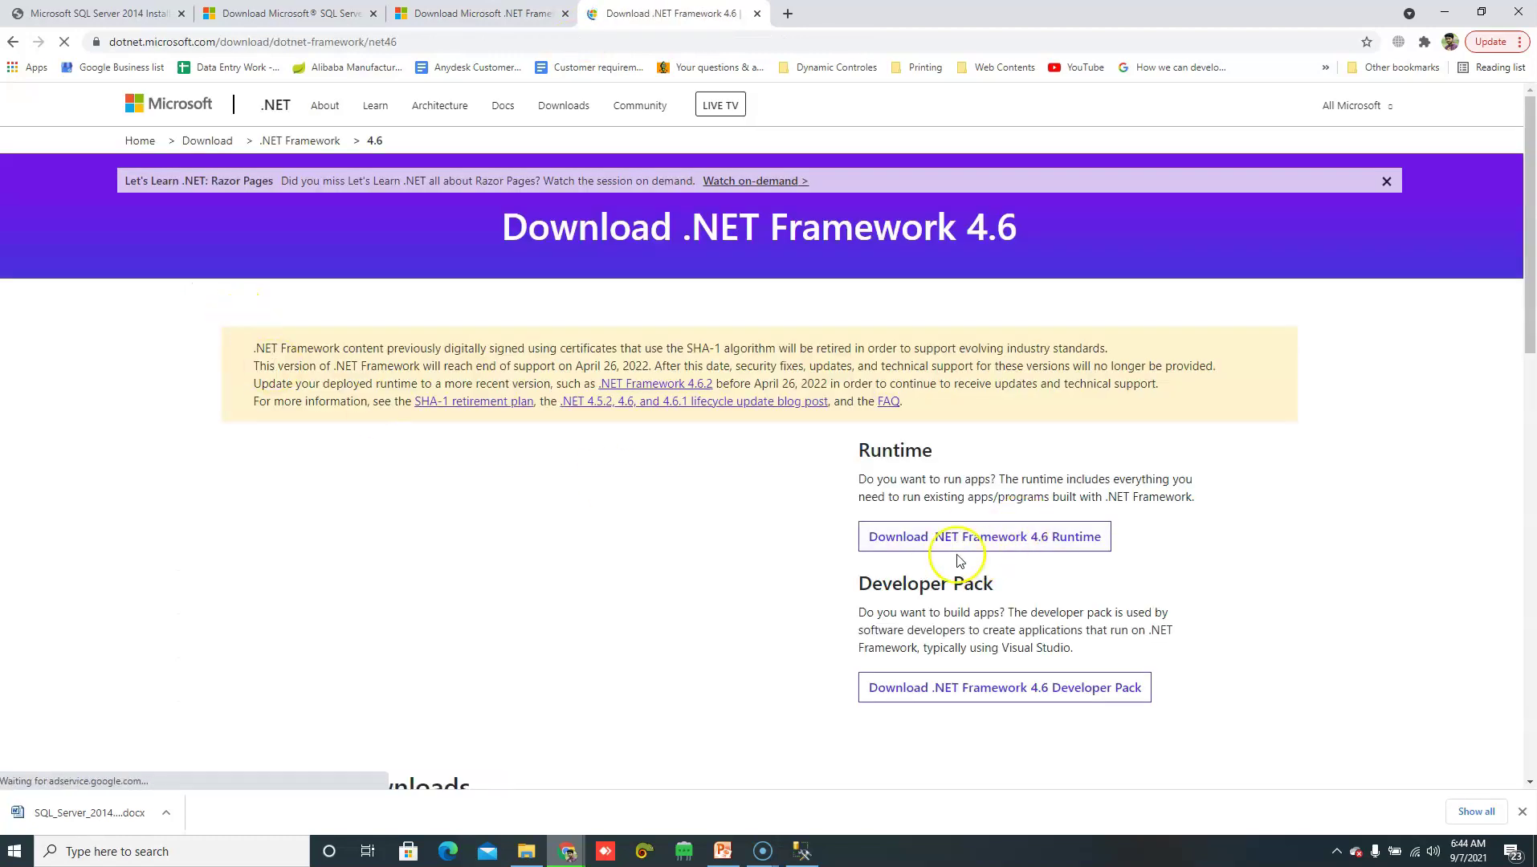
{"action": "left_click_drag", "start_coordinate": [856, 450], "coordinate": [934, 452]}
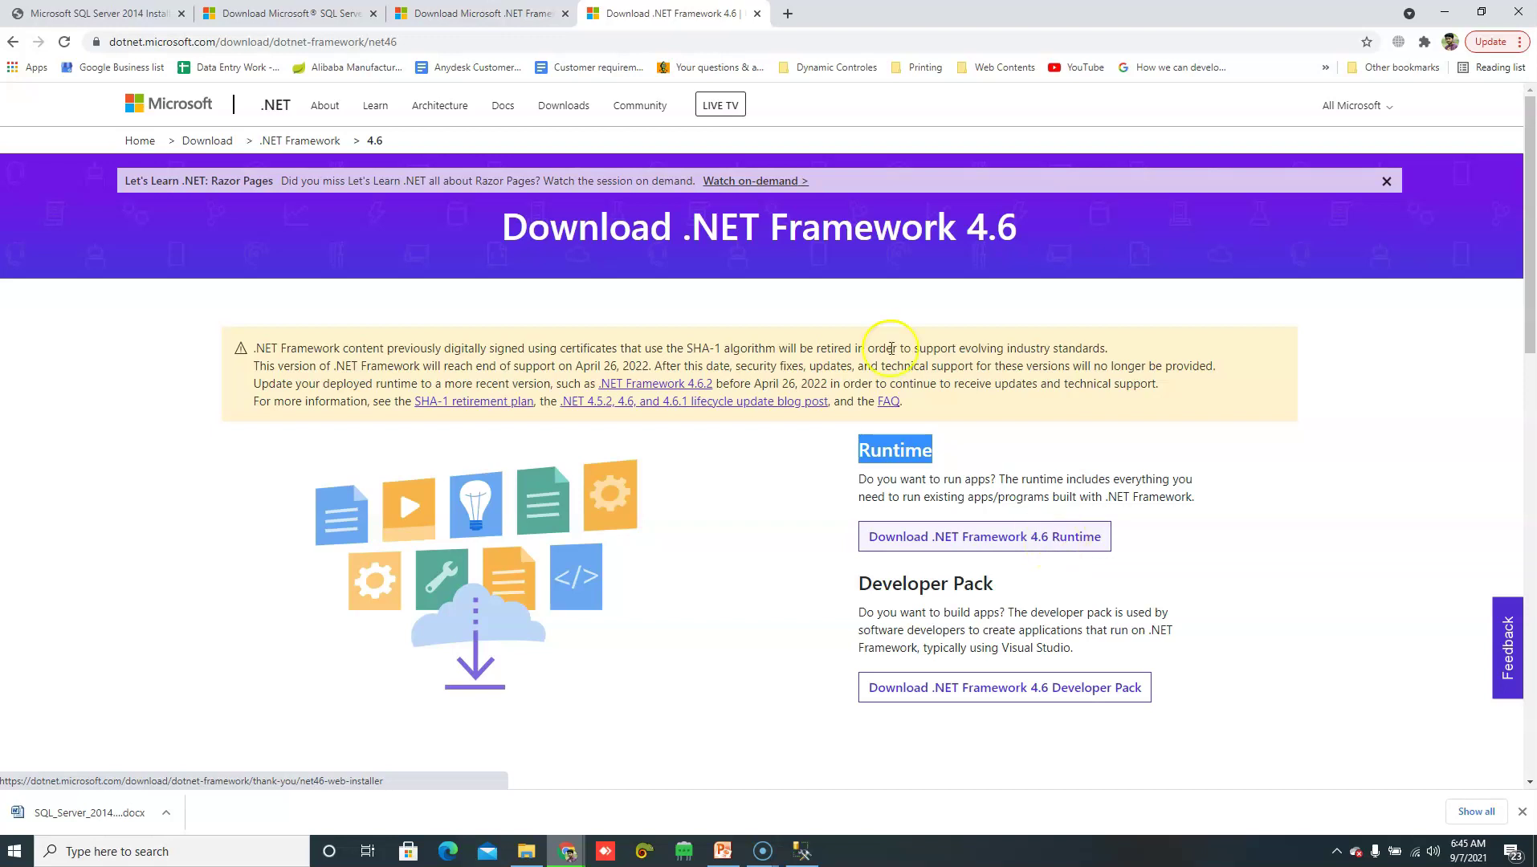
{"action": "left_click", "coordinate": [470, 47]}
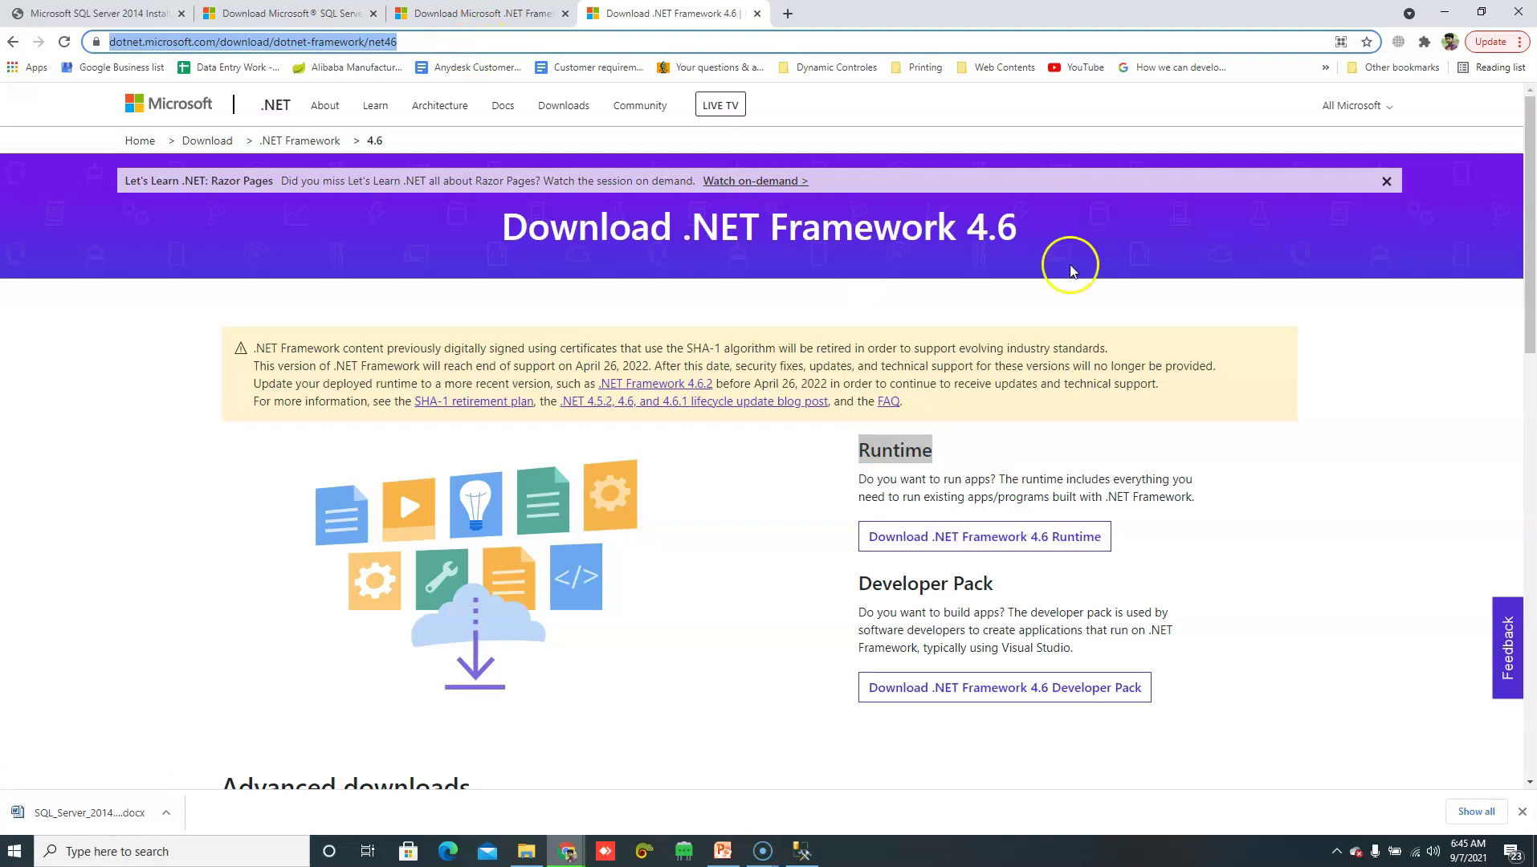
Step: Minimise the browser and the presentation, and run EASYPOS again from its desktop shortcut
{"action": "left_click", "coordinate": [1443, 12]}
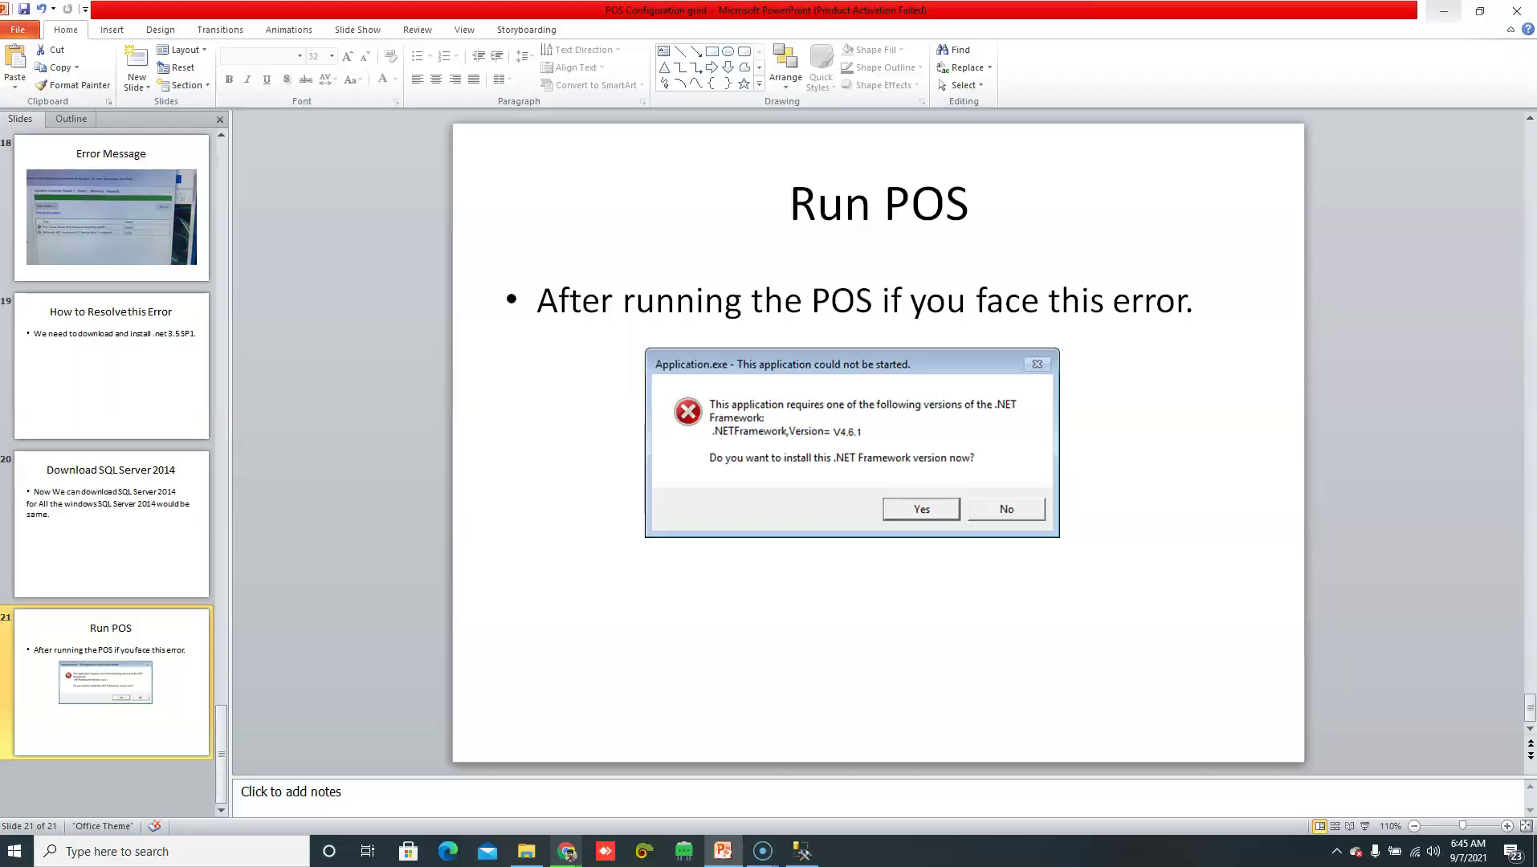
{"action": "left_click", "coordinate": [1444, 11]}
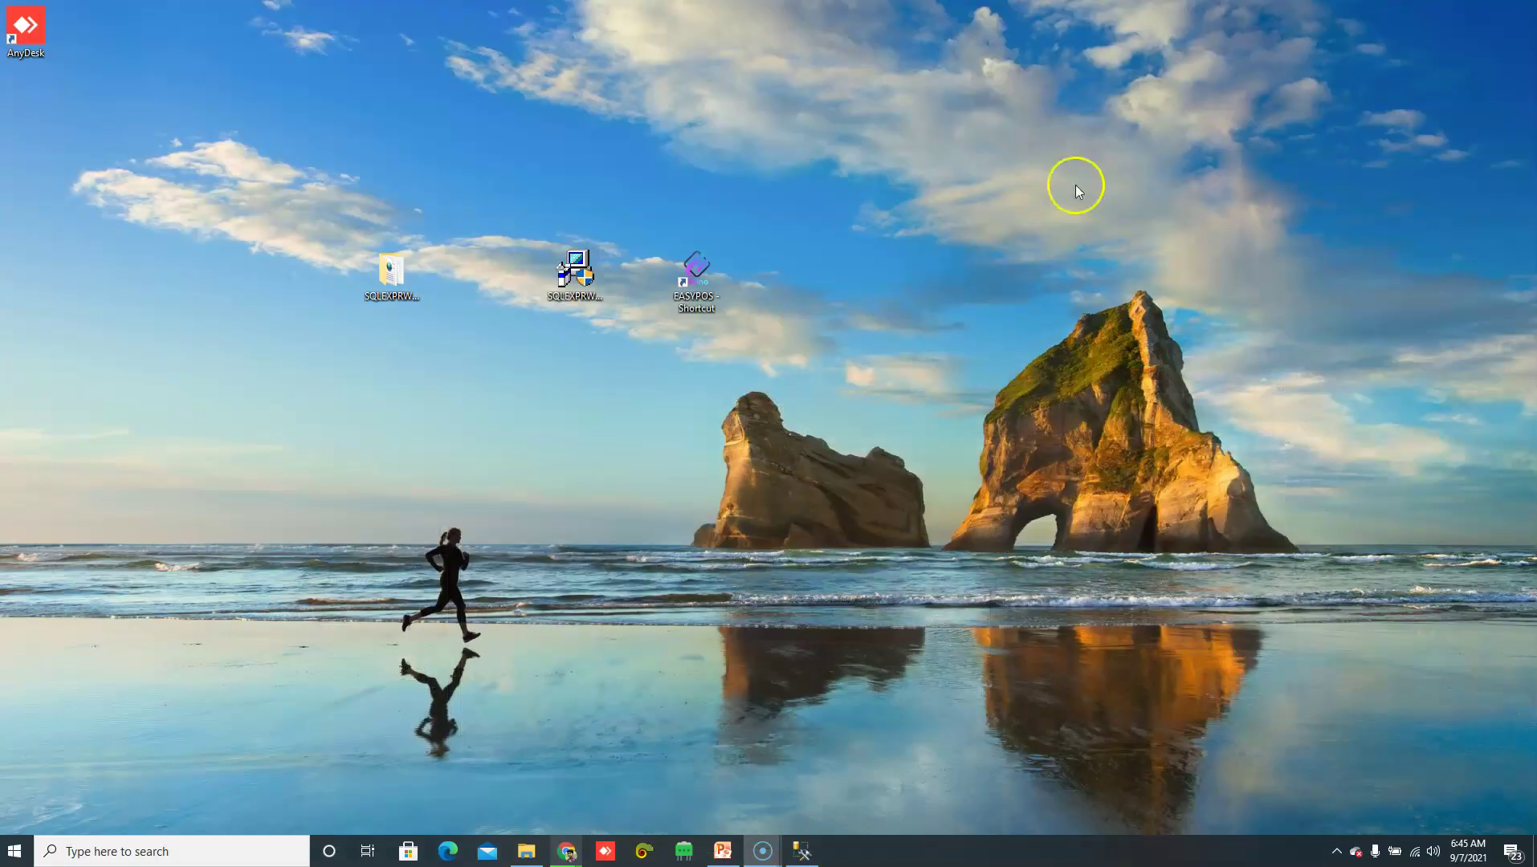
{"action": "double_click", "coordinate": [701, 279]}
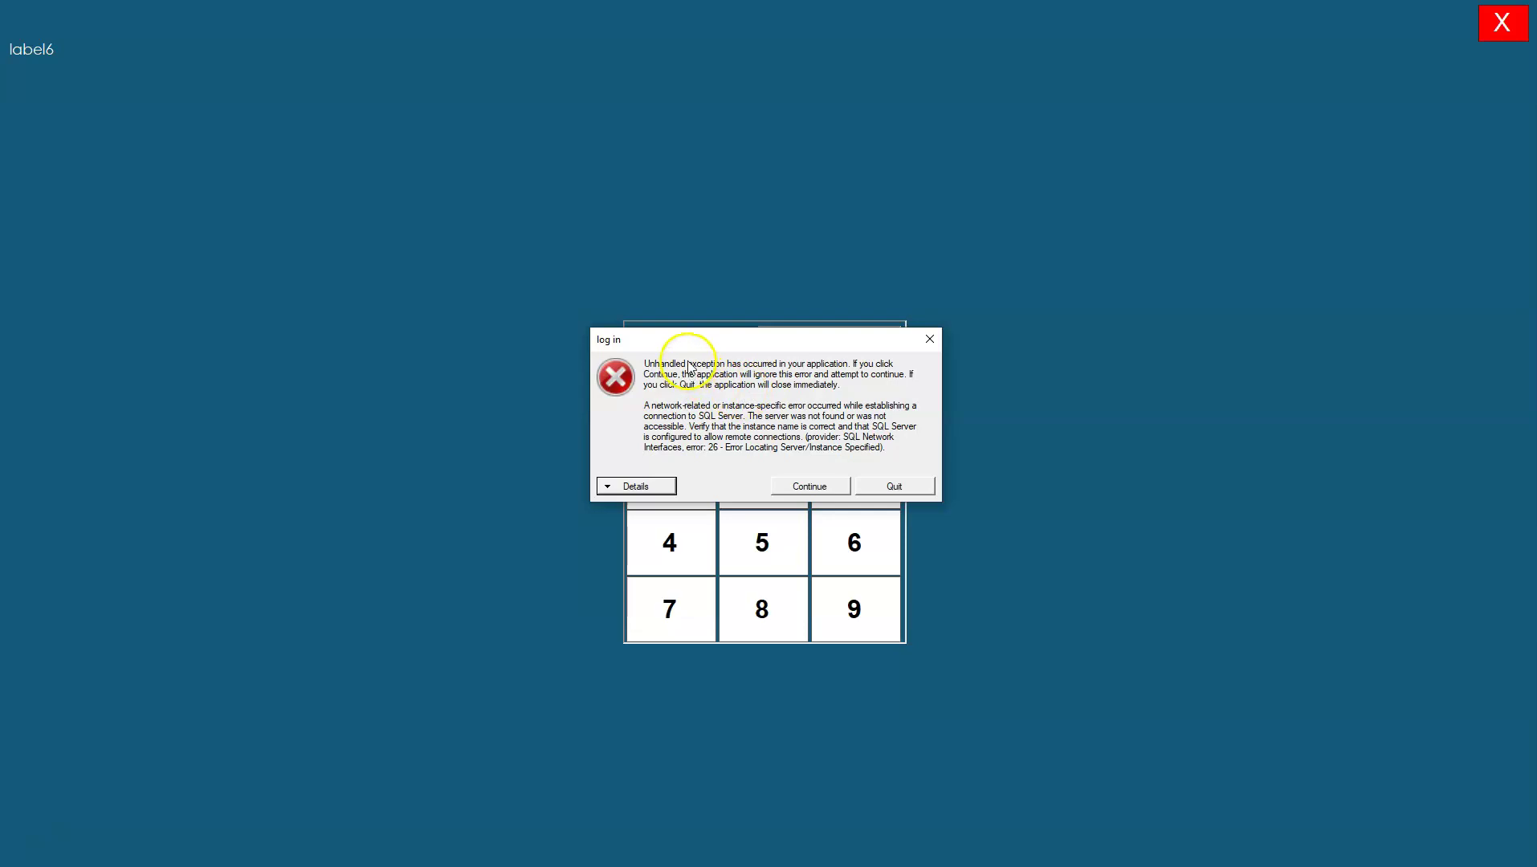
Step: Quit the failed EASYPOS session and open the EASYPOS.exe configuration file from the POS folder in a maximised Notepad window
{"action": "left_click_drag", "start_coordinate": [680, 342], "coordinate": [599, 456]}
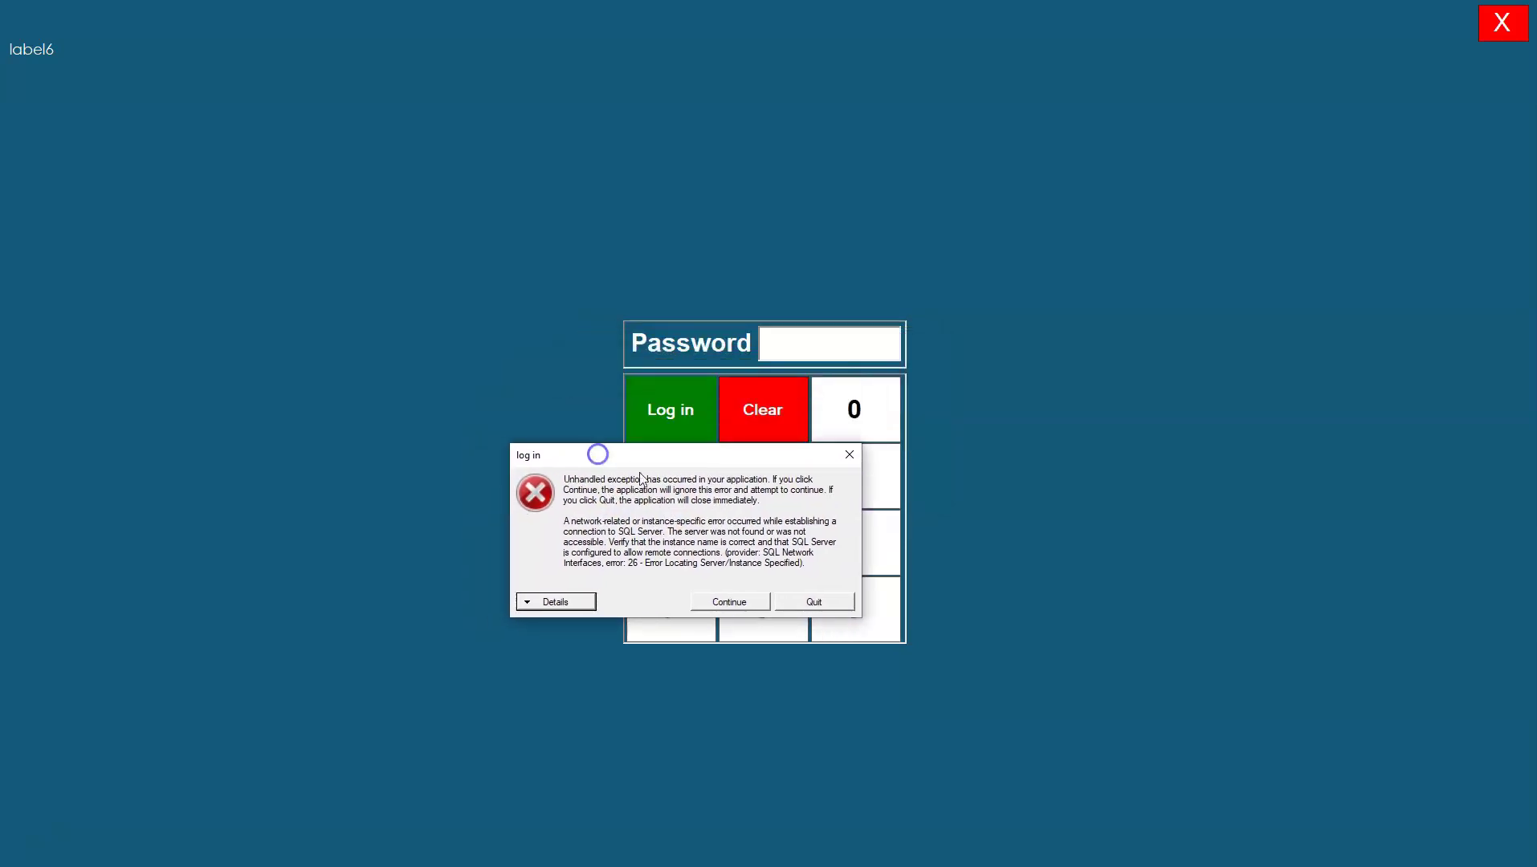
{"action": "left_click", "coordinate": [812, 602]}
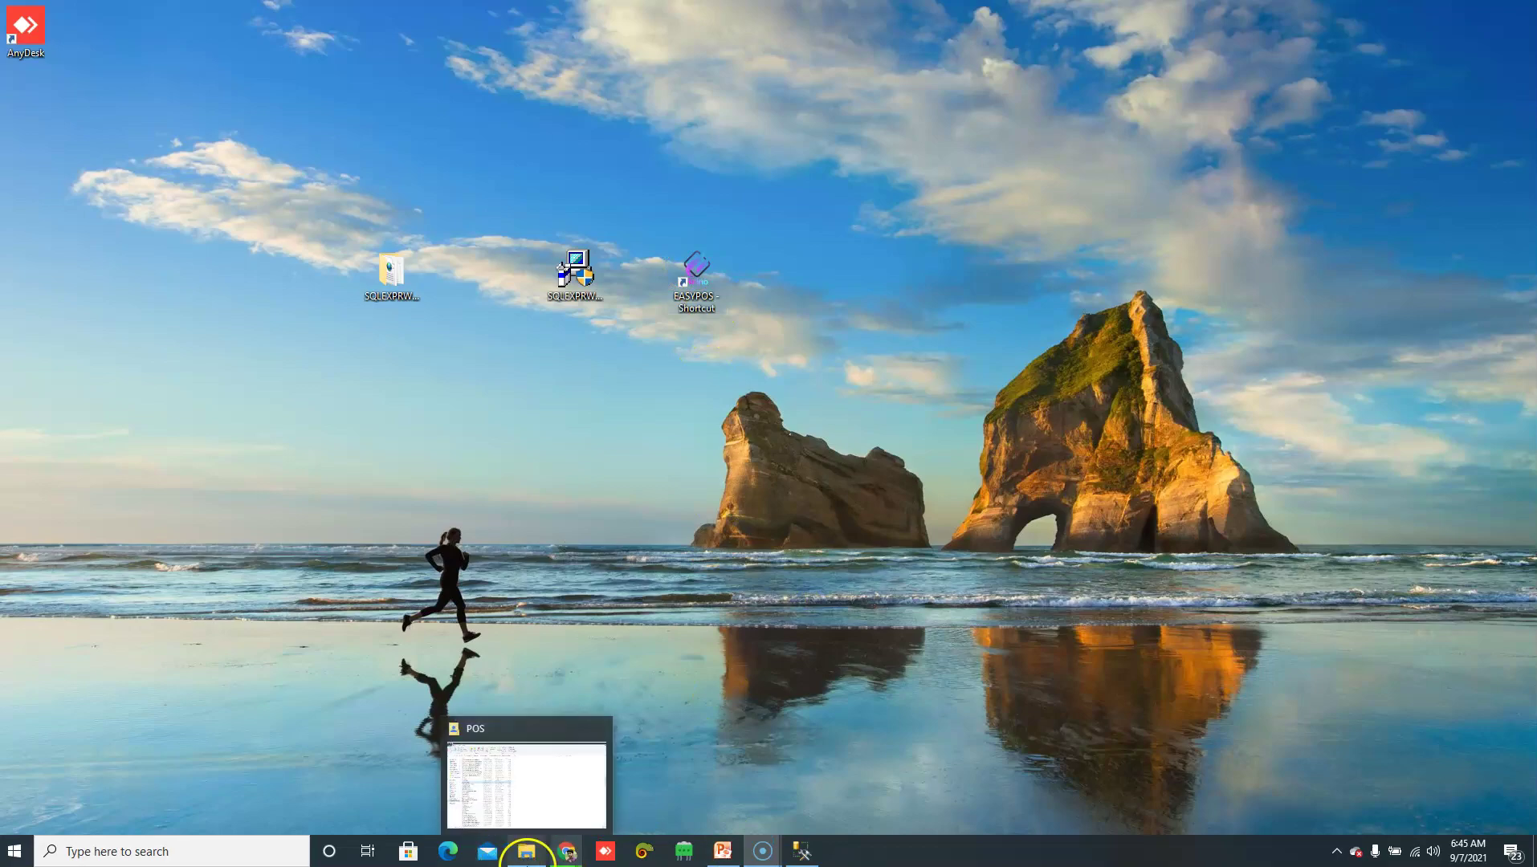
{"action": "left_click", "coordinate": [525, 853]}
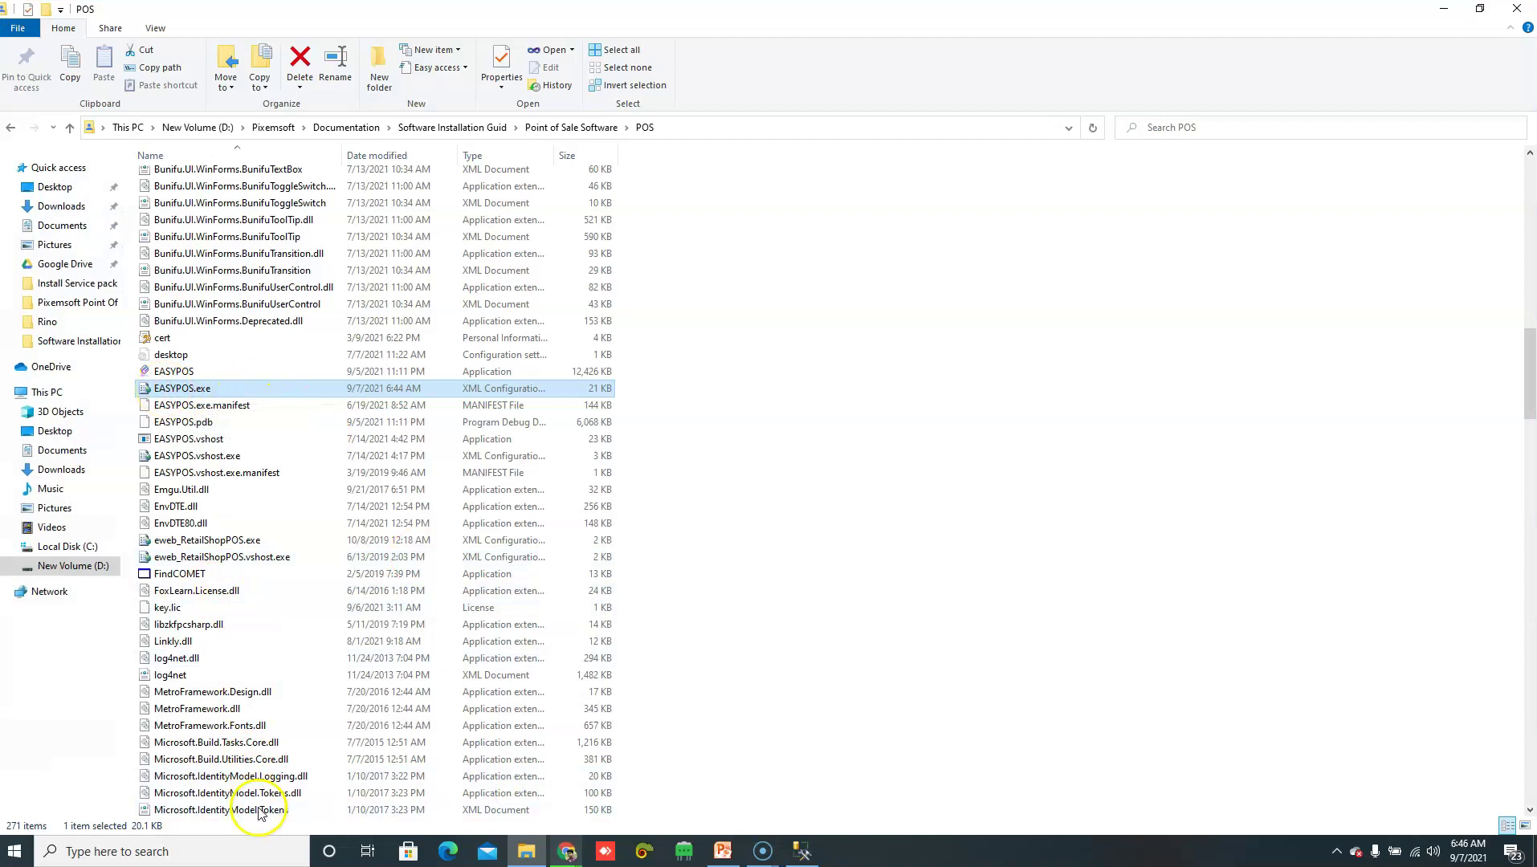
{"action": "left_click", "coordinate": [255, 856]}
{"action": "type", "text": "note"}
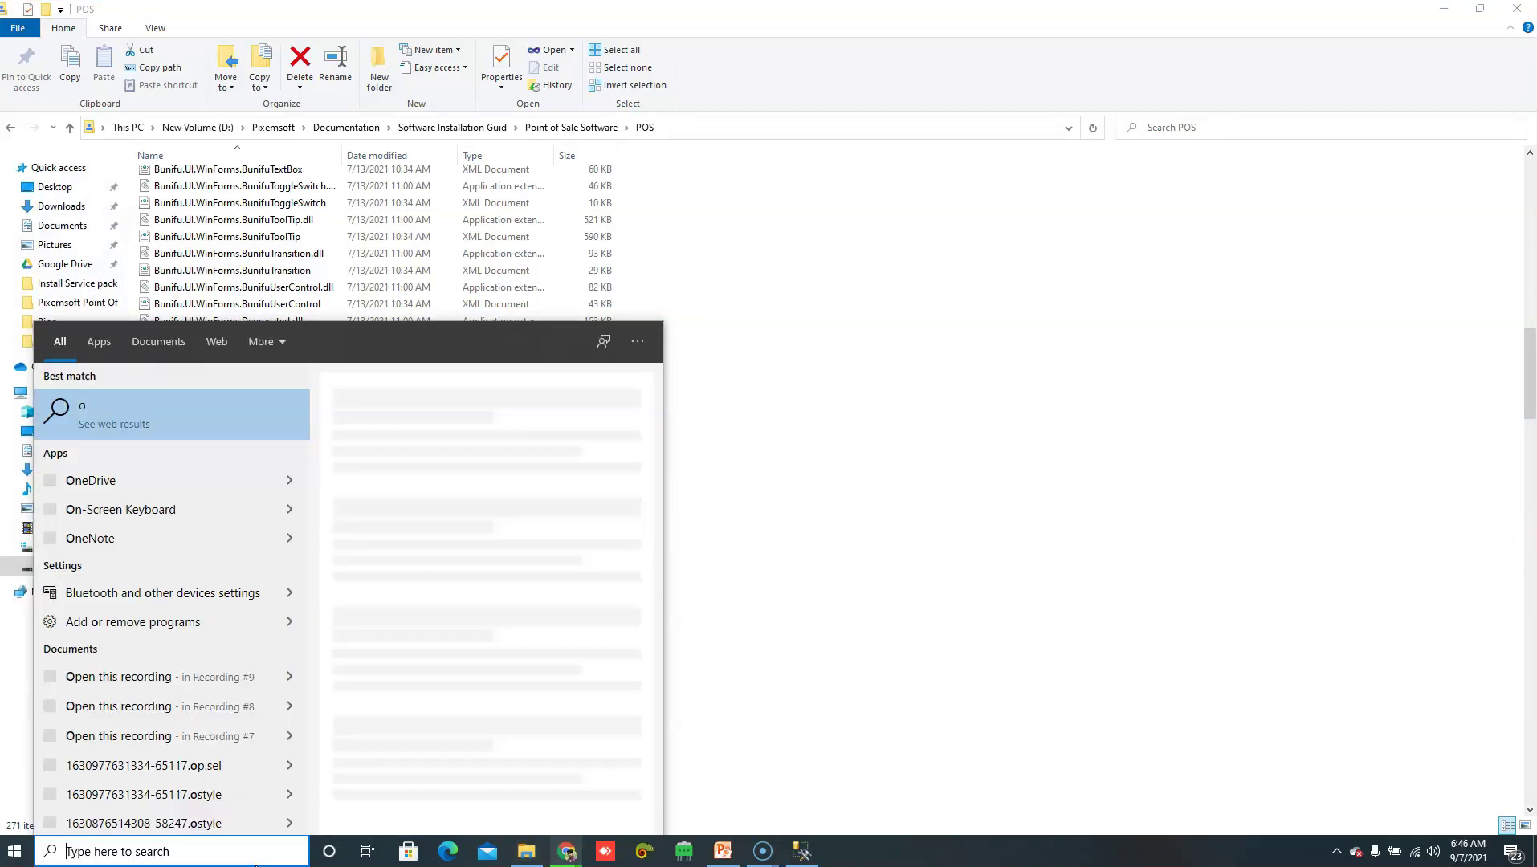
{"action": "key", "text": "Return"}
{"action": "left_click_drag", "start_coordinate": [257, 387], "coordinate": [630, 438]}
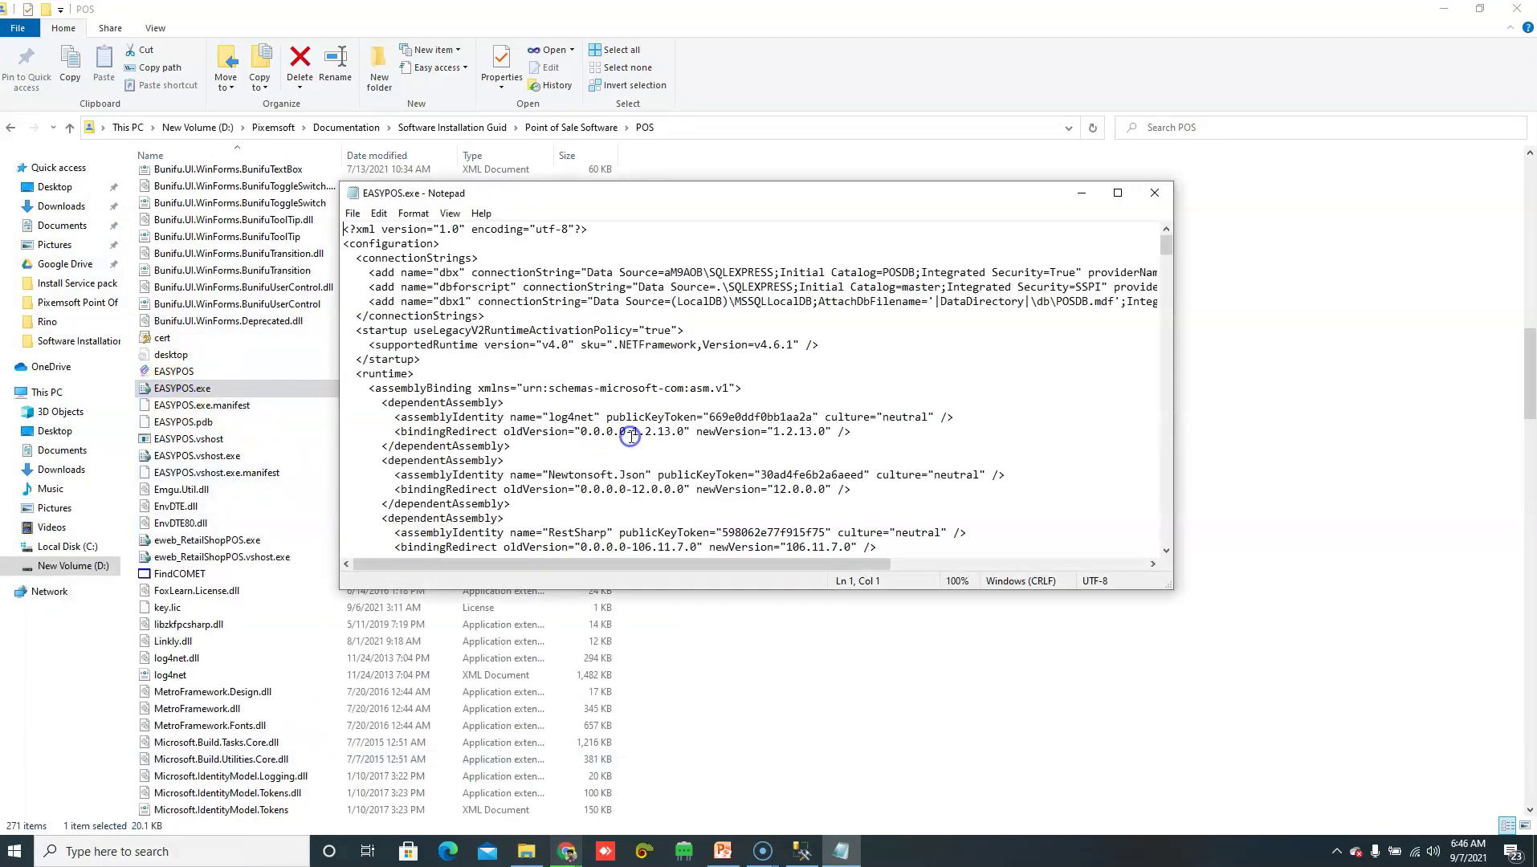
{"action": "left_click", "coordinate": [1116, 192]}
Step: Set the server name apart with spaces in the dbx connection string's Data Source and select it
{"action": "left_click", "coordinate": [323, 89]}
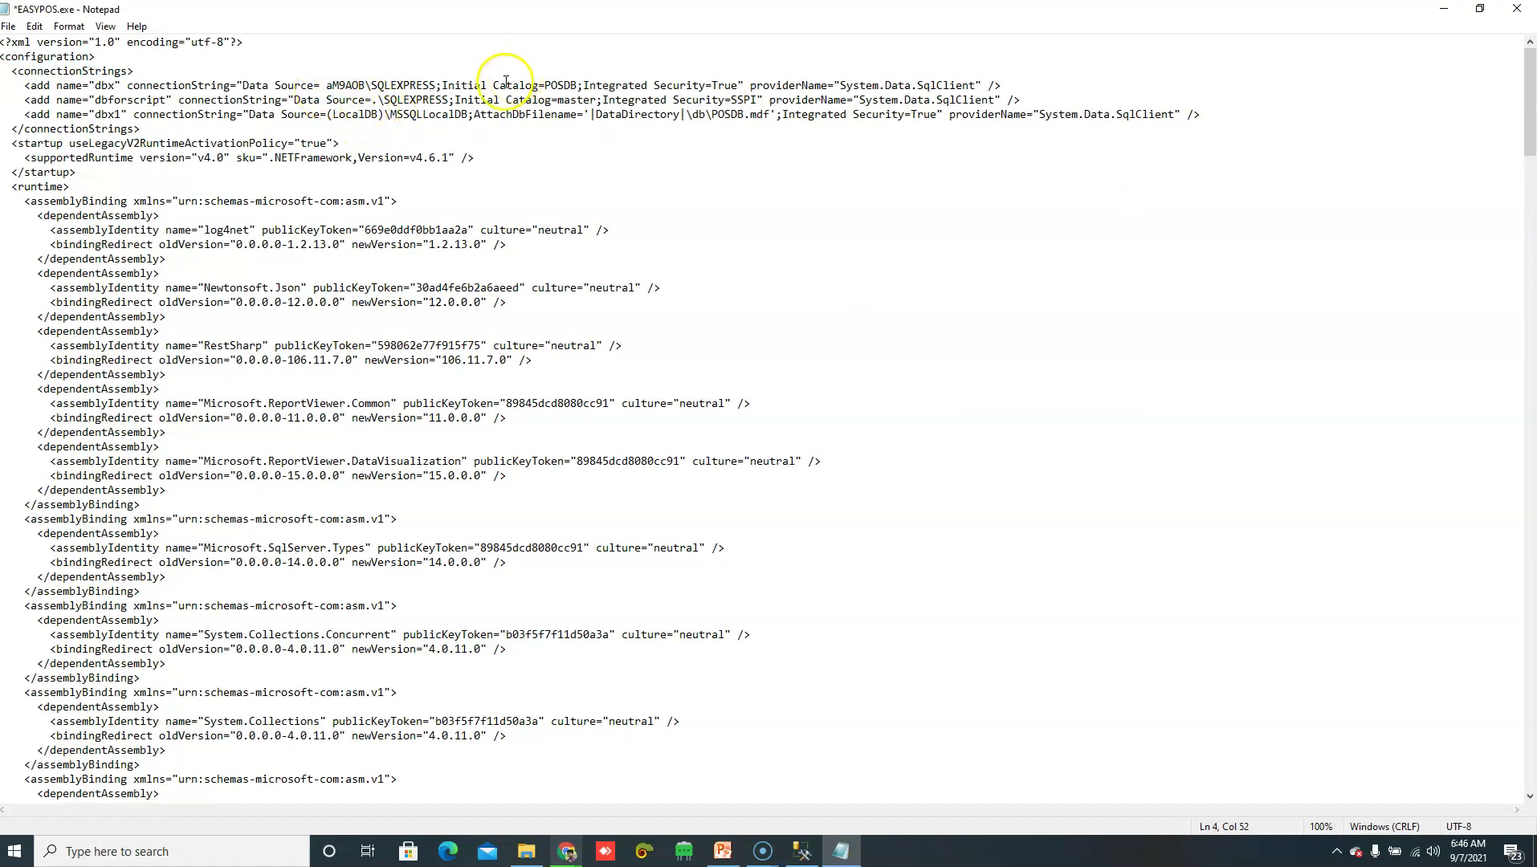
{"action": "left_click", "coordinate": [449, 86]}
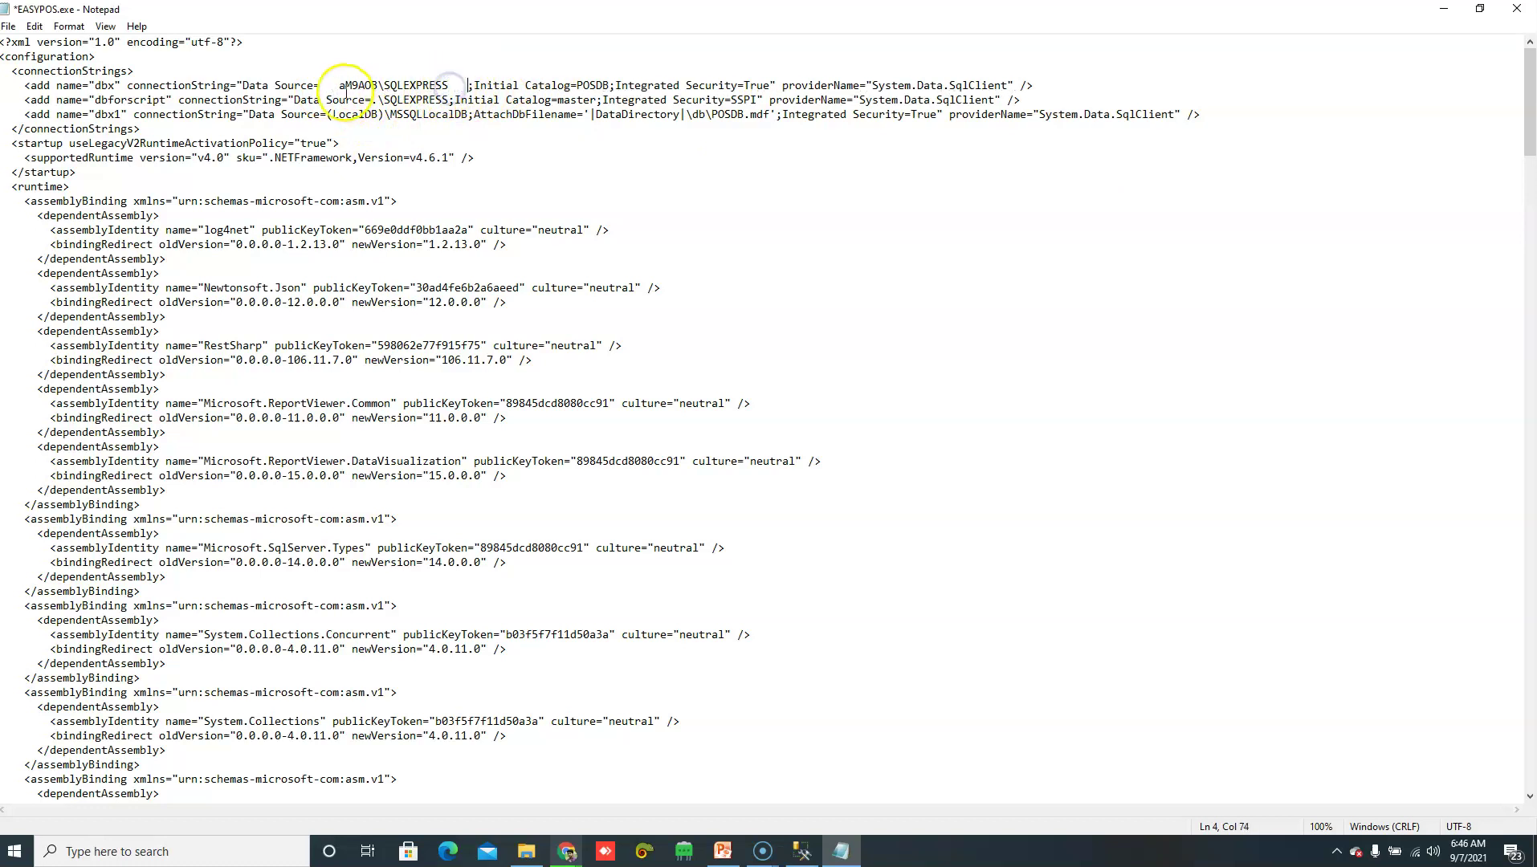
{"action": "left_click_drag", "start_coordinate": [339, 85], "coordinate": [449, 85]}
Step: Switch to SQL Server Management Studio, copy the server name from the Connect to Server dialog, and connect
{"action": "left_click", "coordinate": [801, 851]}
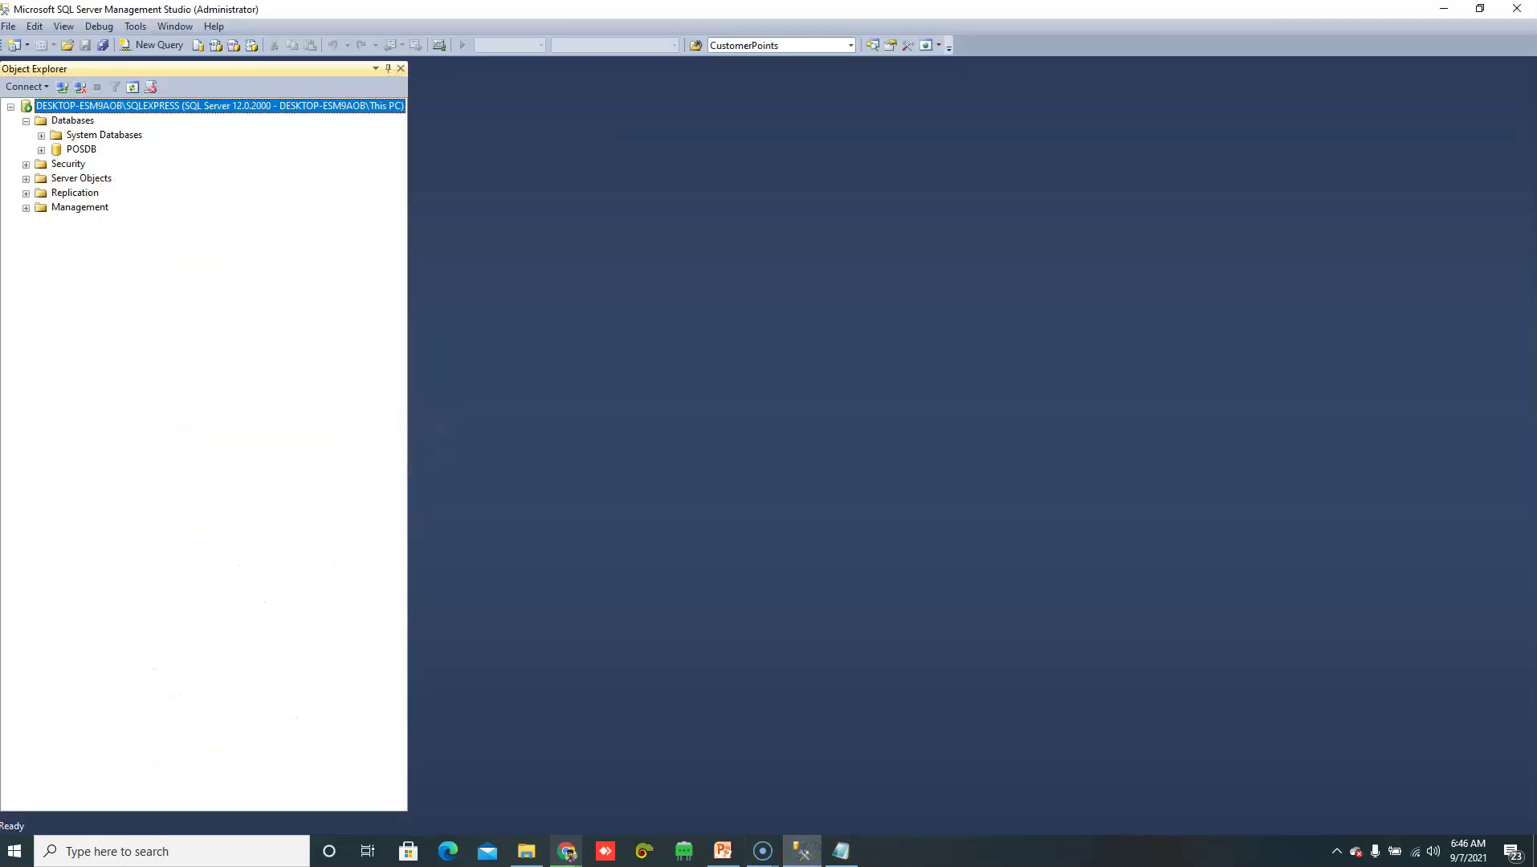
{"action": "left_click", "coordinate": [62, 87]}
{"action": "right_click", "coordinate": [835, 331]}
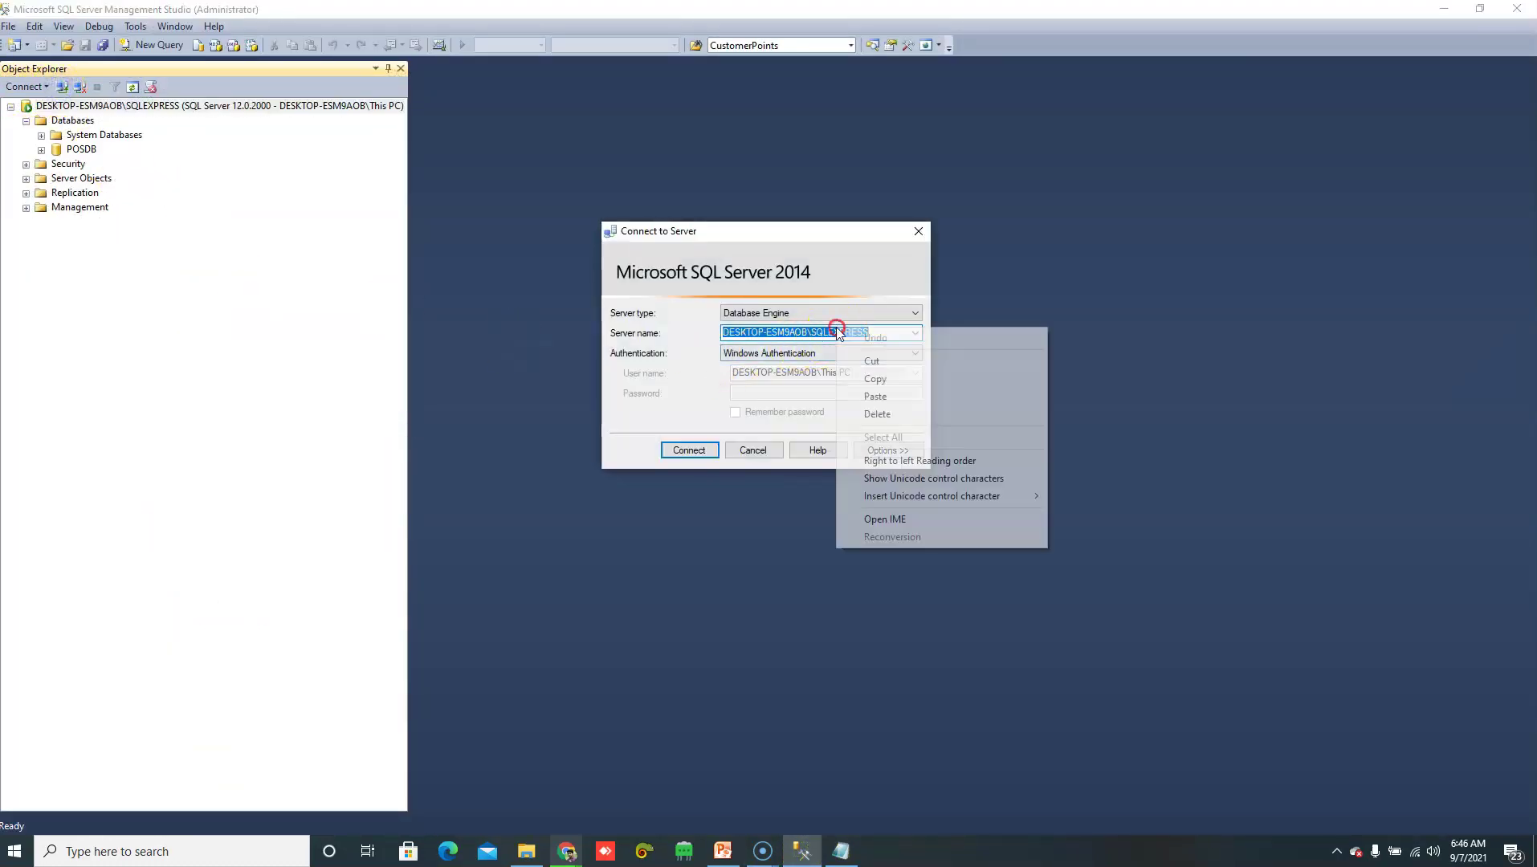
{"action": "left_click", "coordinate": [875, 378]}
{"action": "left_click", "coordinate": [689, 448]}
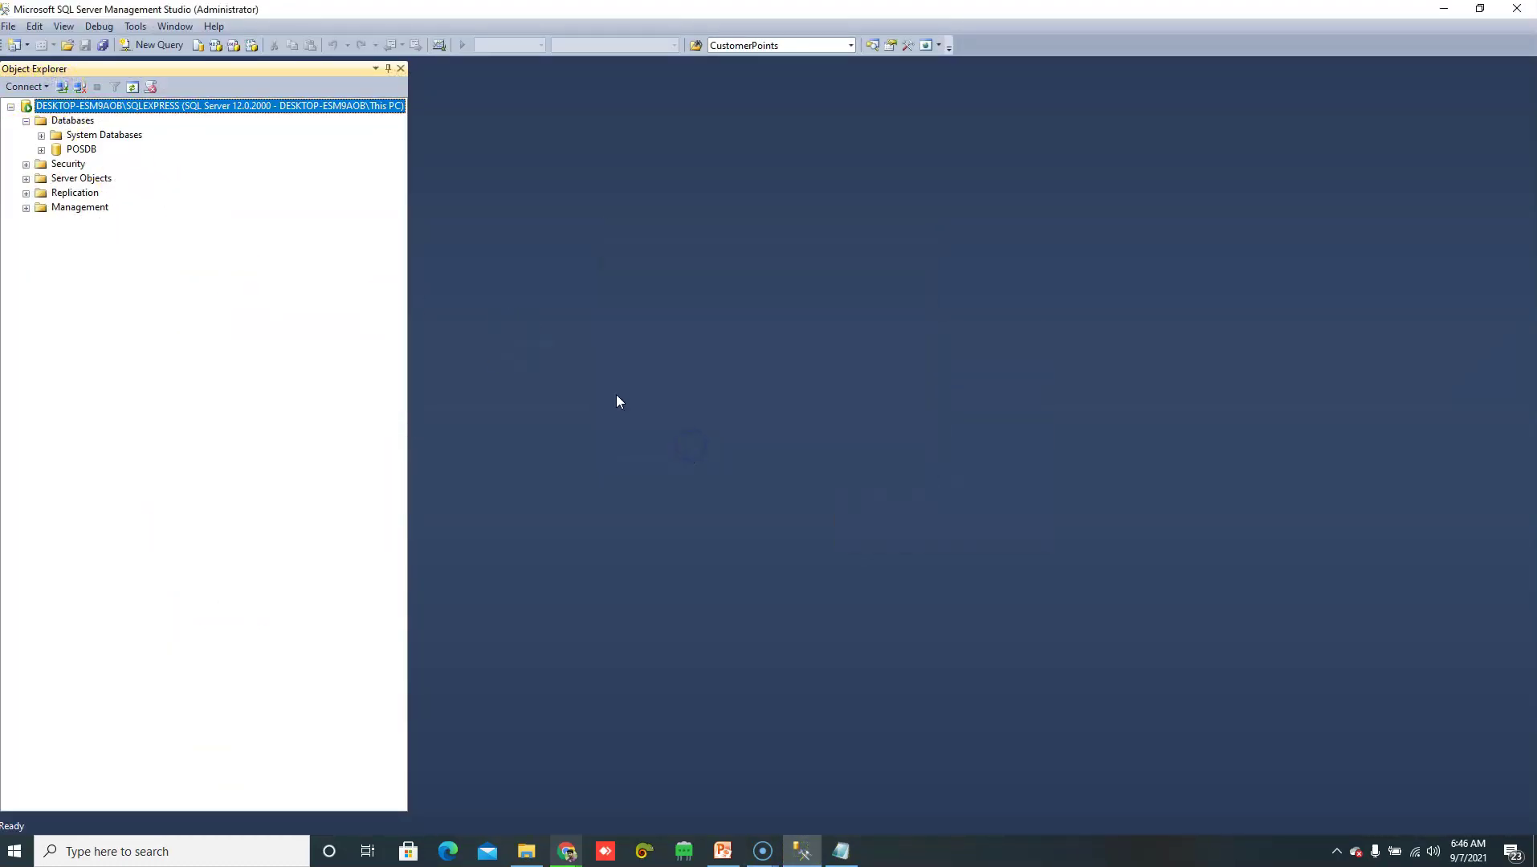
Step: Back in Notepad, set the dbx connection string's Data Source to DESKTOP-ESM9AOB\SQLEXPRESS without surrounding spaces, save the file and close it
{"action": "left_click", "coordinate": [837, 850]}
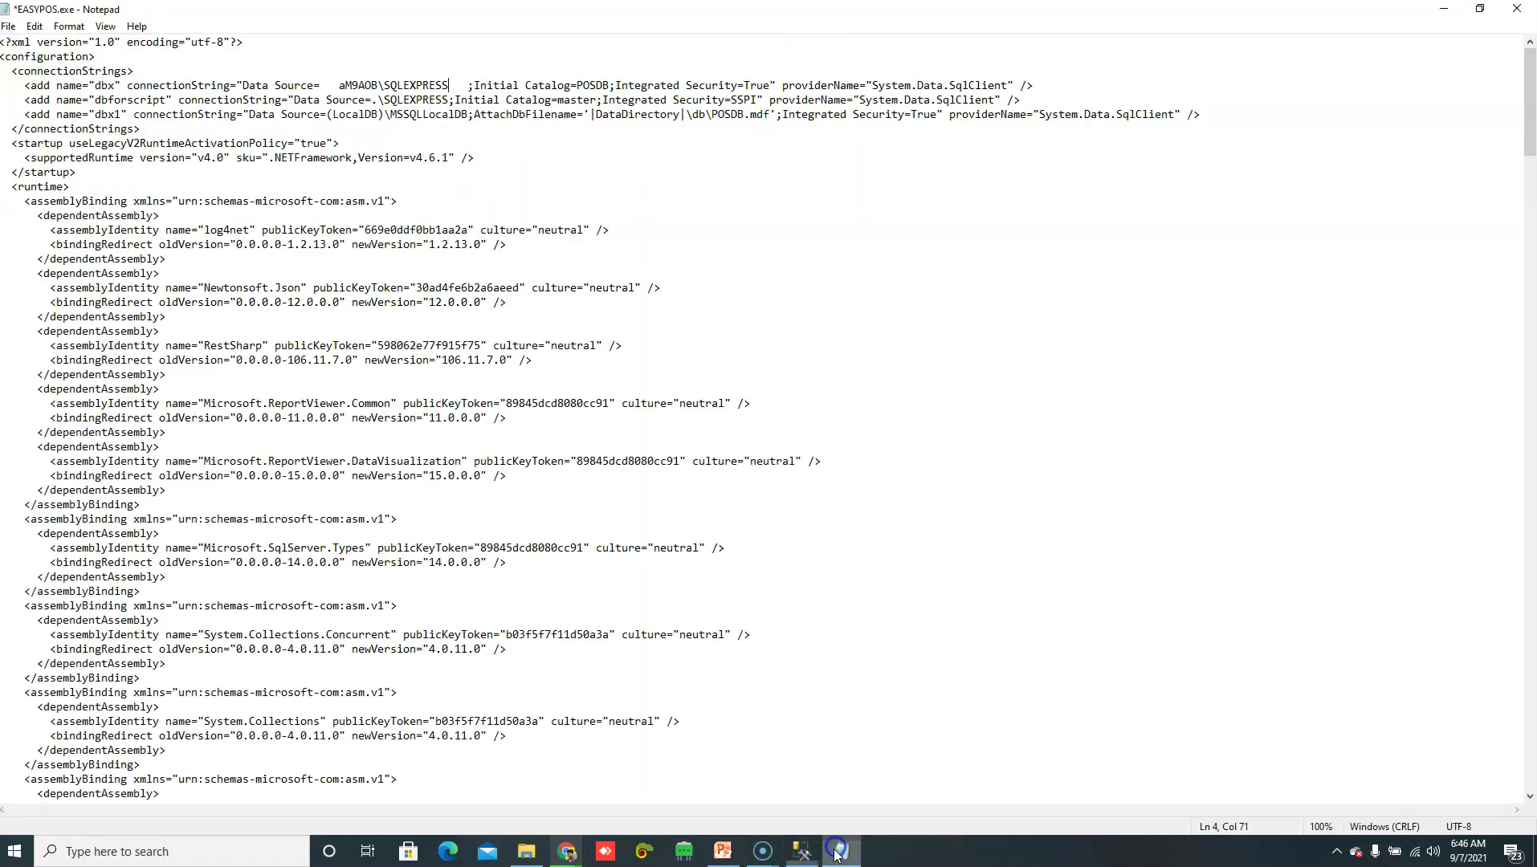
{"action": "left_click_drag", "start_coordinate": [338, 86], "coordinate": [419, 86]}
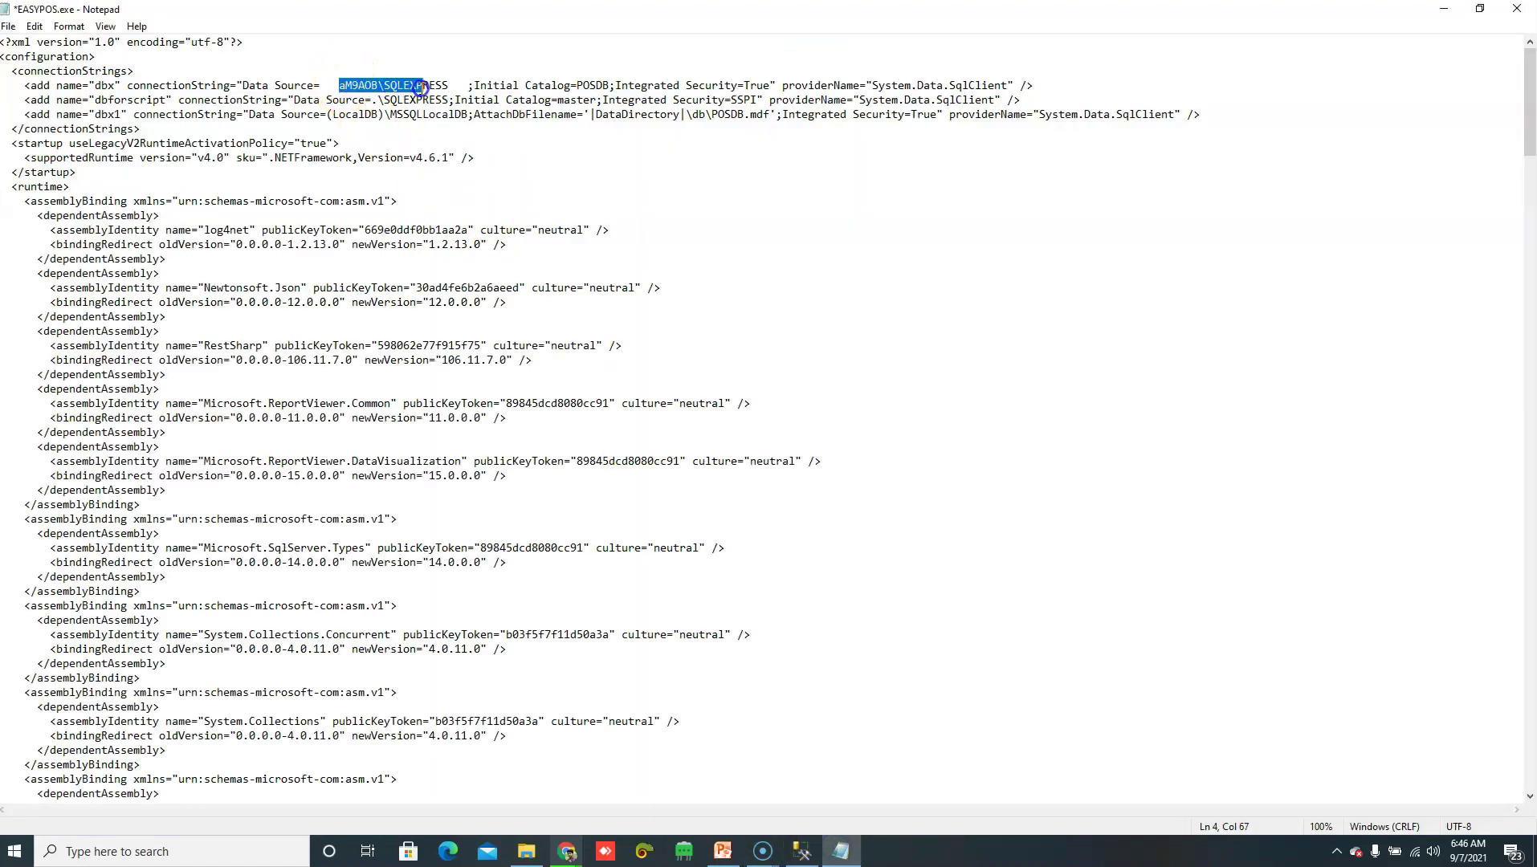
{"action": "type", "text": "DESKTOP-ESM9AOB\\SQLEXPRESS"}
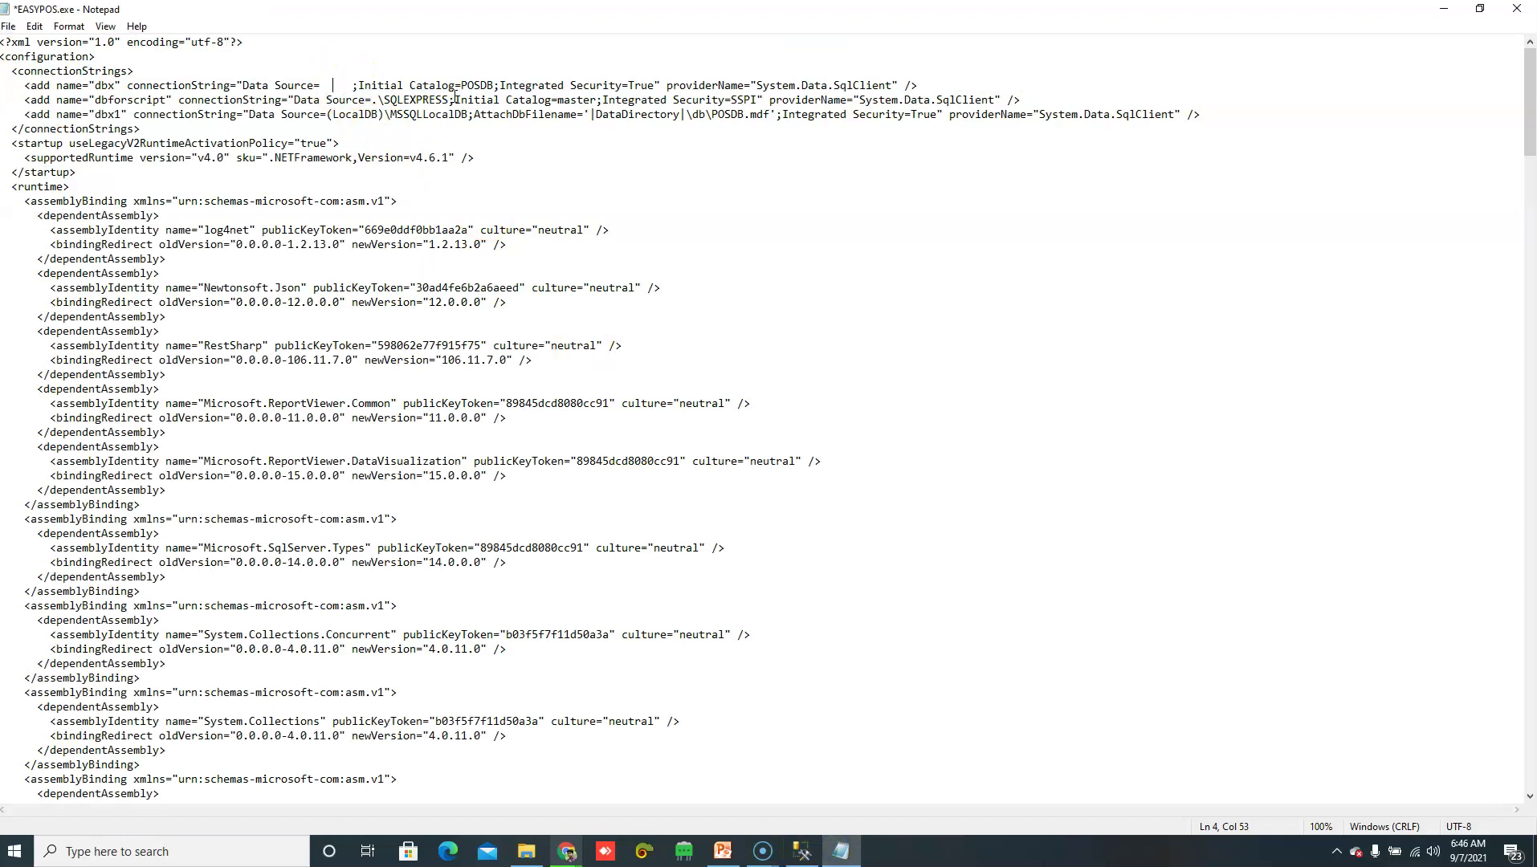
{"action": "key", "text": "Delete"}
{"action": "key", "text": "Delete"}
{"action": "key", "text": "Delete"}
{"action": "key", "text": "ctrl+s"}
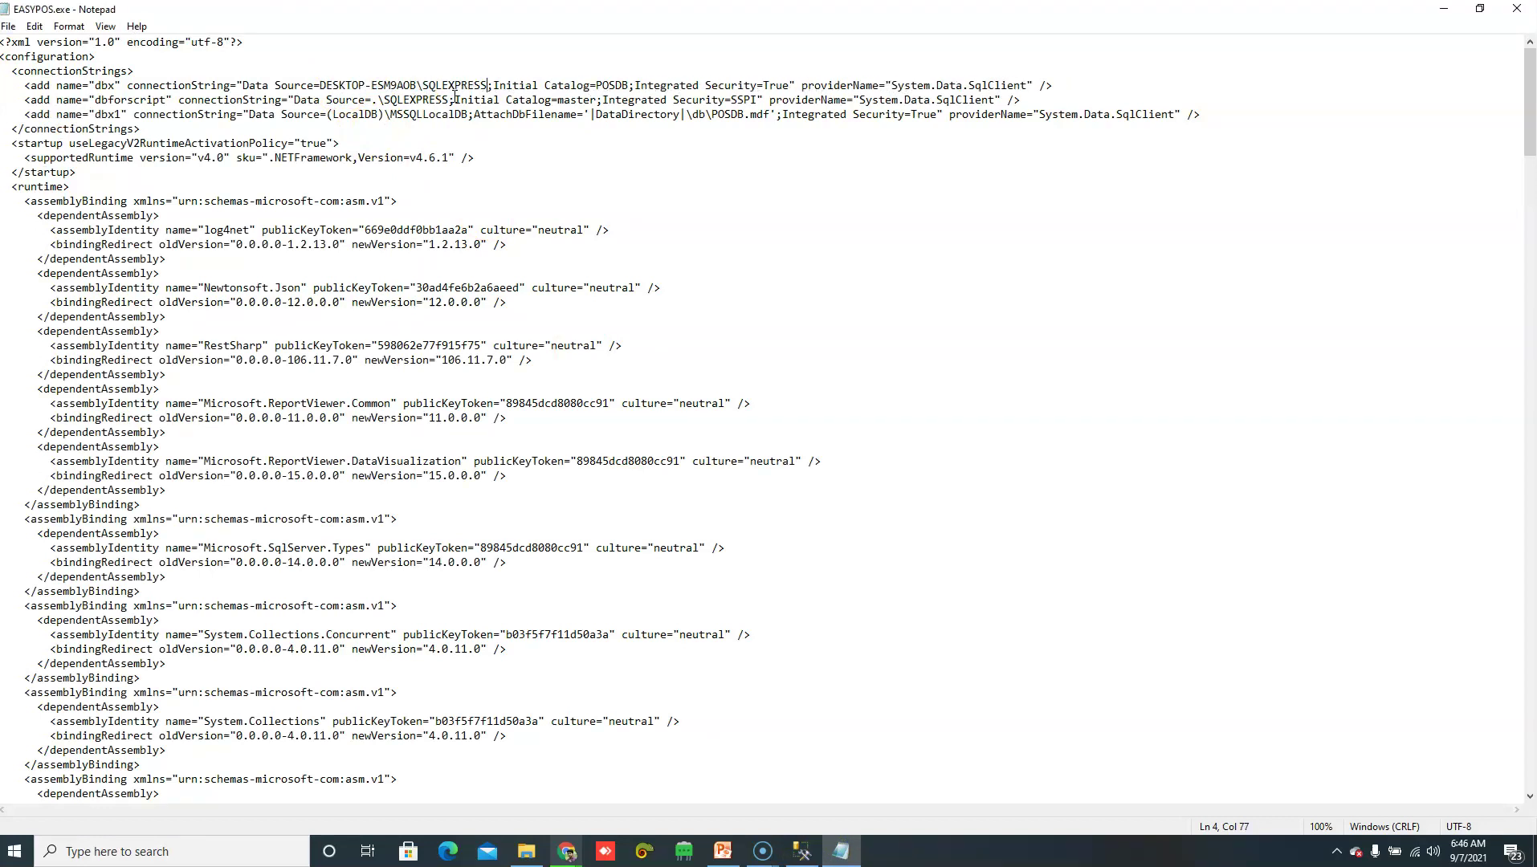
{"action": "left_click", "coordinate": [1516, 8]}
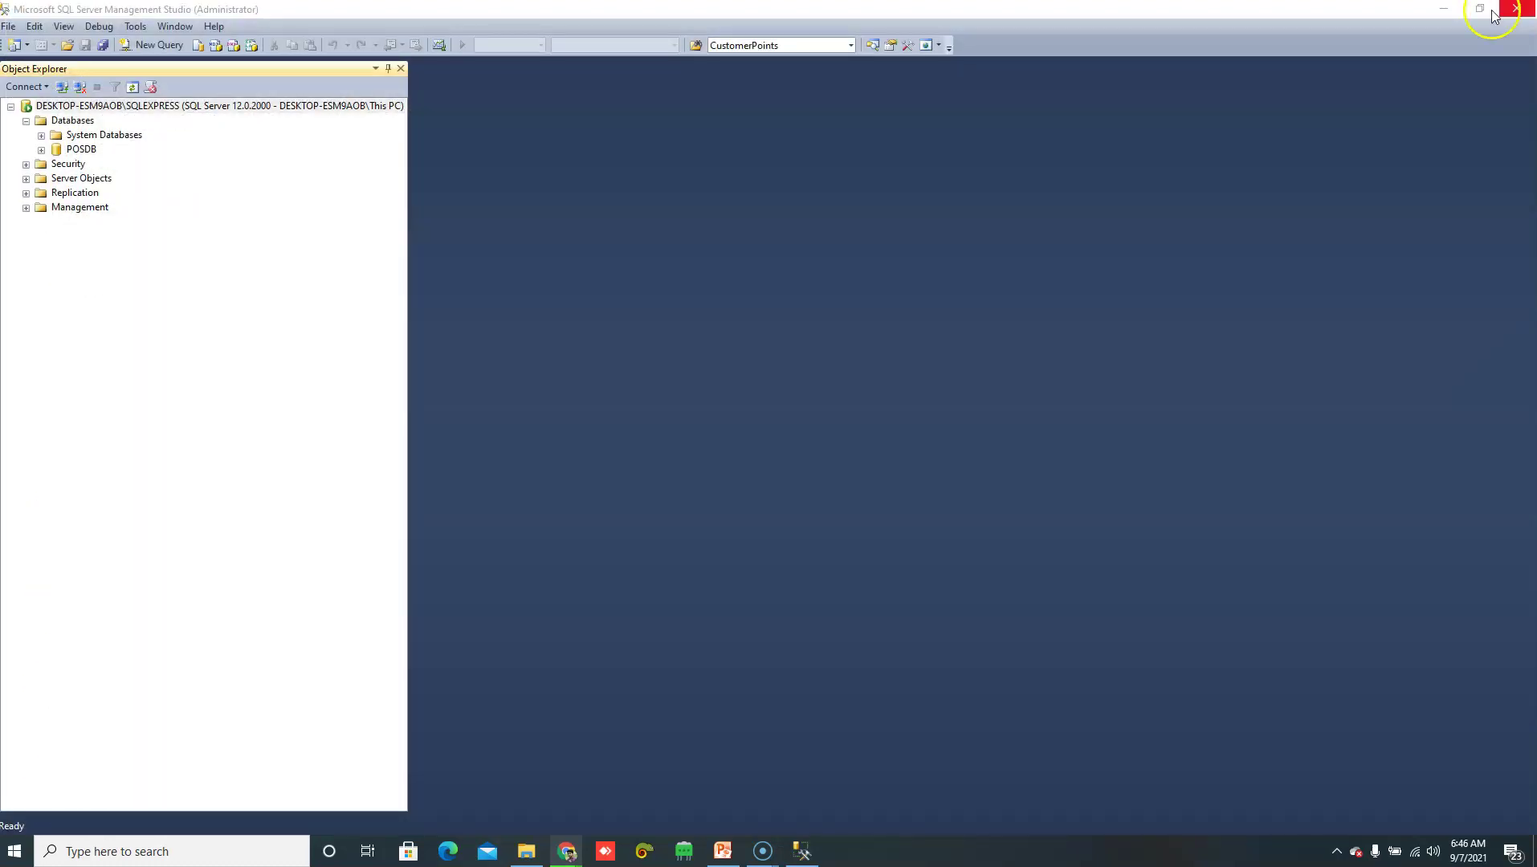
Step: Minimise SQL Server Management Studio and the POS folder, and run EASYPOS from its desktop shortcut
{"action": "left_click", "coordinate": [1444, 8]}
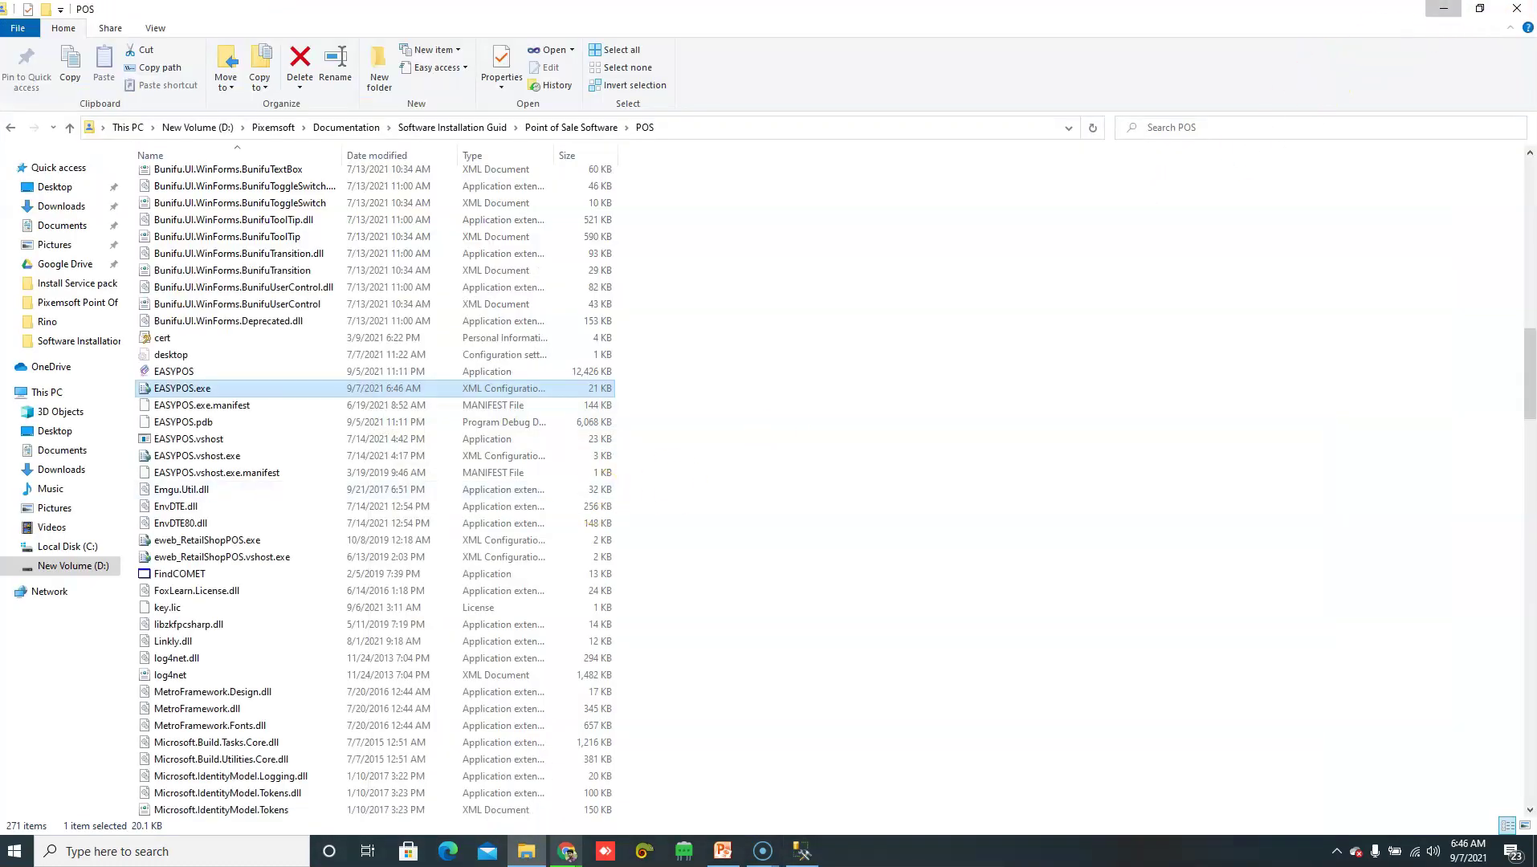
{"action": "left_click", "coordinate": [1443, 8]}
{"action": "double_click", "coordinate": [704, 274]}
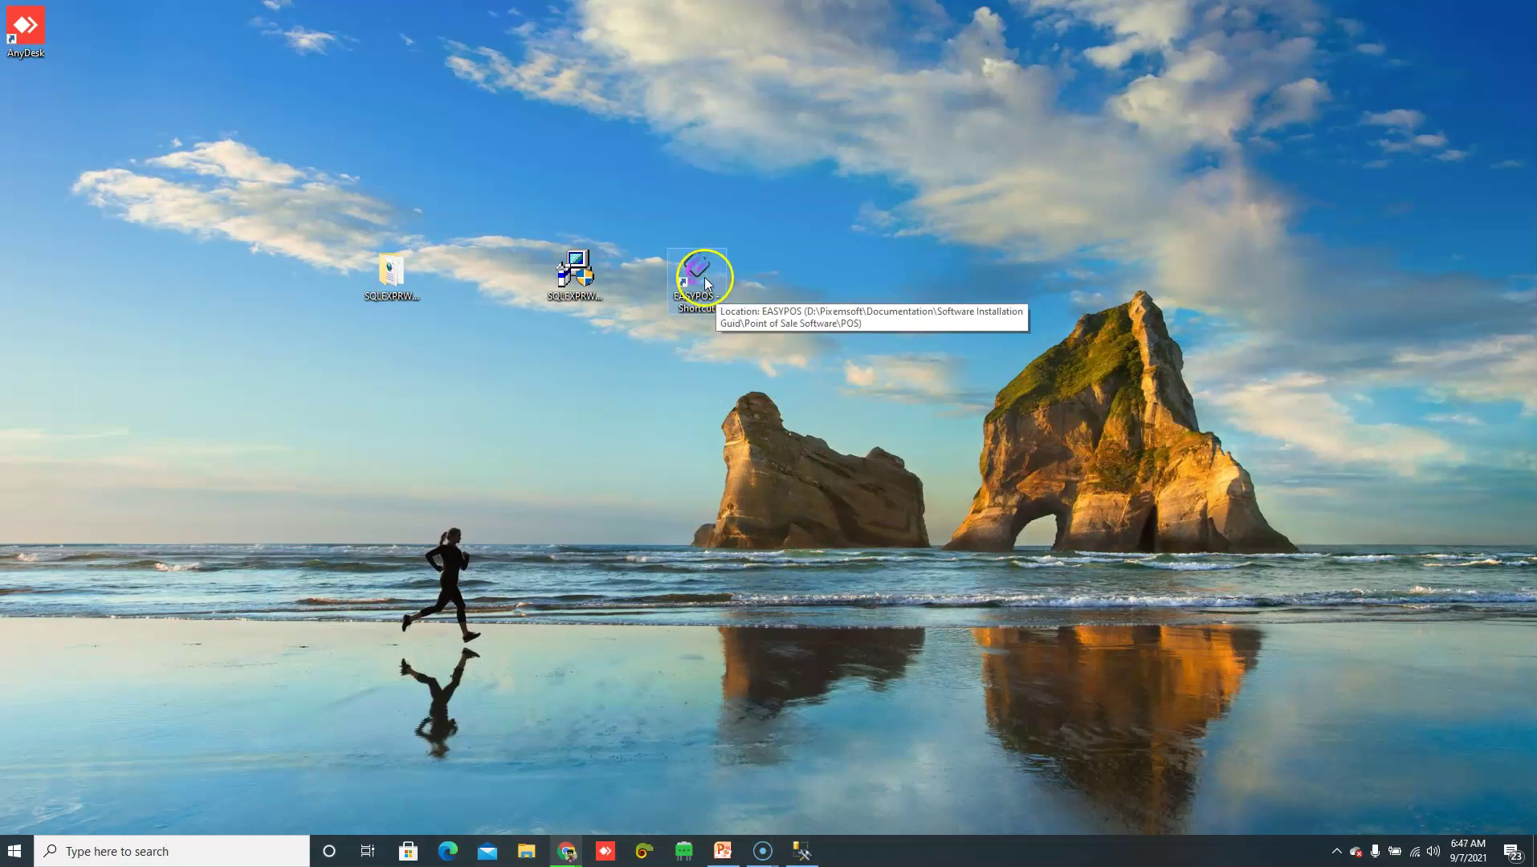
{"action": "left_click", "coordinate": [691, 305]}
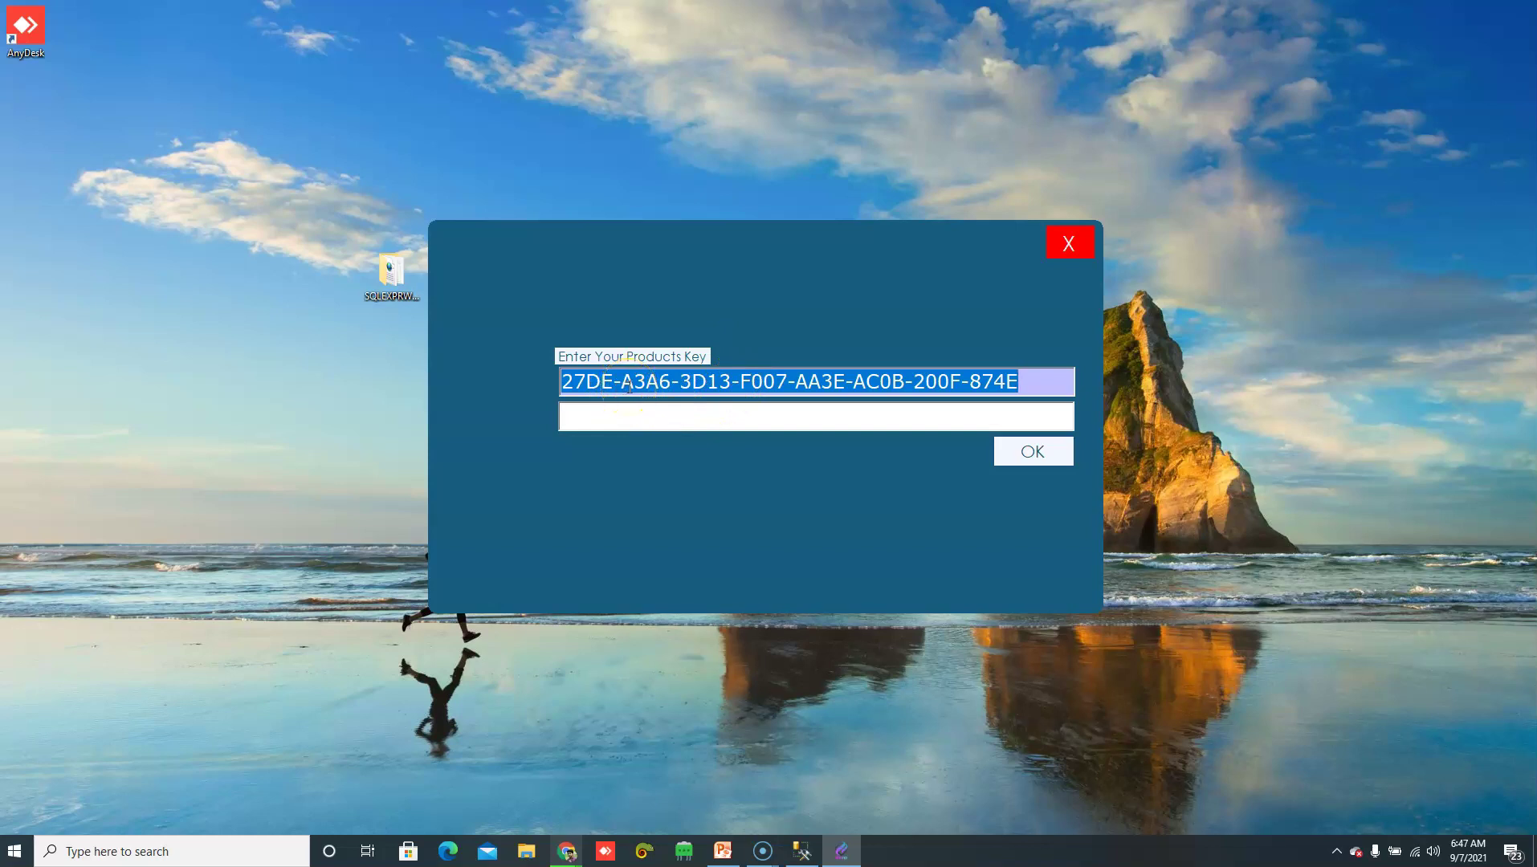
Step: Copy the whole product code shown in the activation window and go to the empty key field below it
{"action": "left_click_drag", "start_coordinate": [1033, 384], "coordinate": [537, 383]}
{"action": "right_click", "coordinate": [645, 384]}
{"action": "left_click", "coordinate": [681, 432]}
{"action": "left_click", "coordinate": [673, 414]}
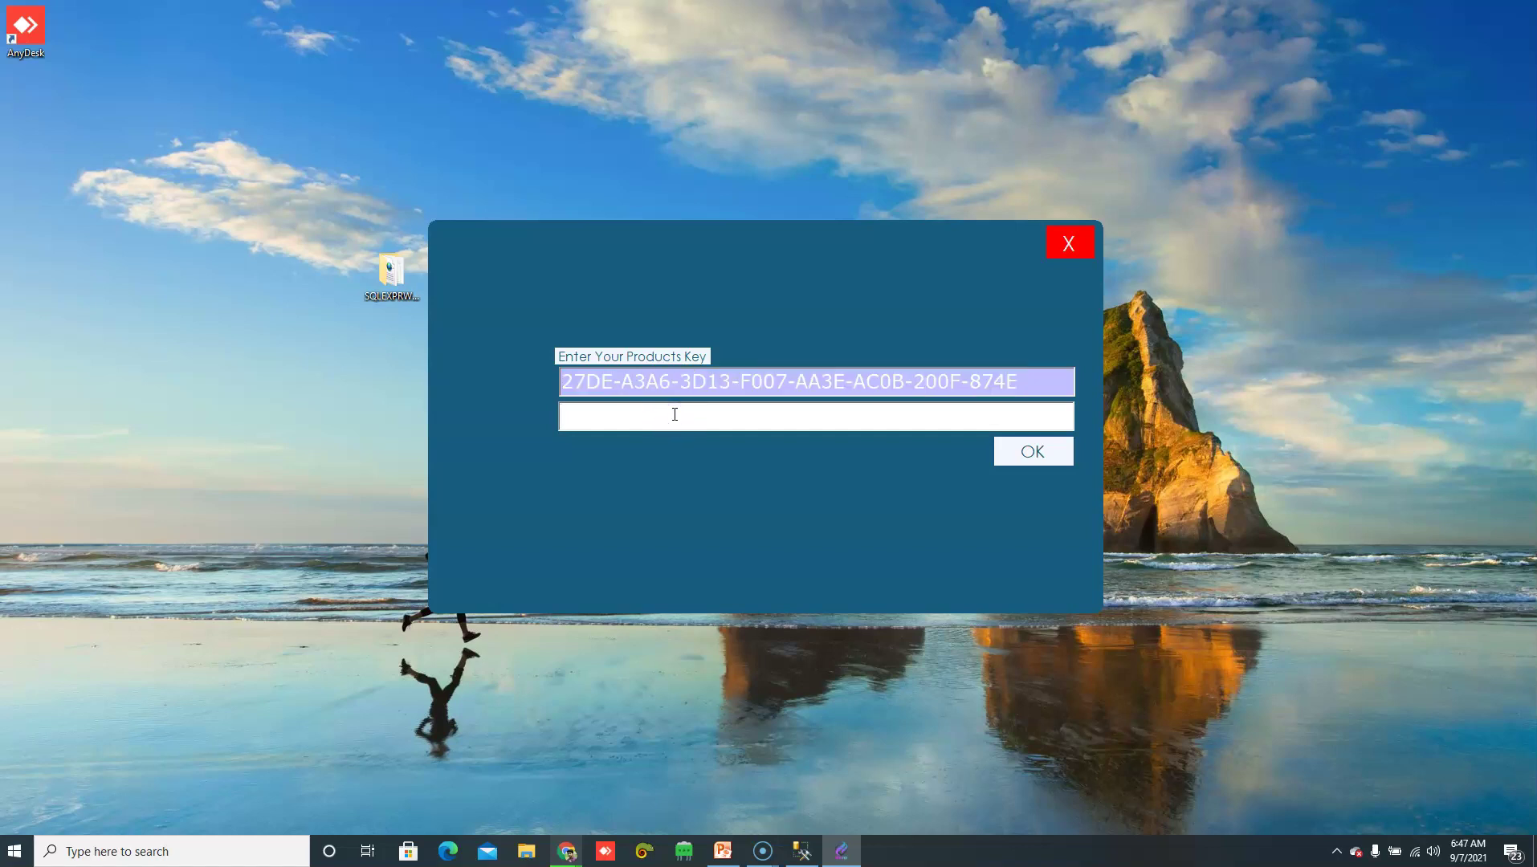
Step: Paste the licence key into the empty product key field, submit it and dismiss the activation message
{"action": "left_click", "coordinate": [97, 566]}
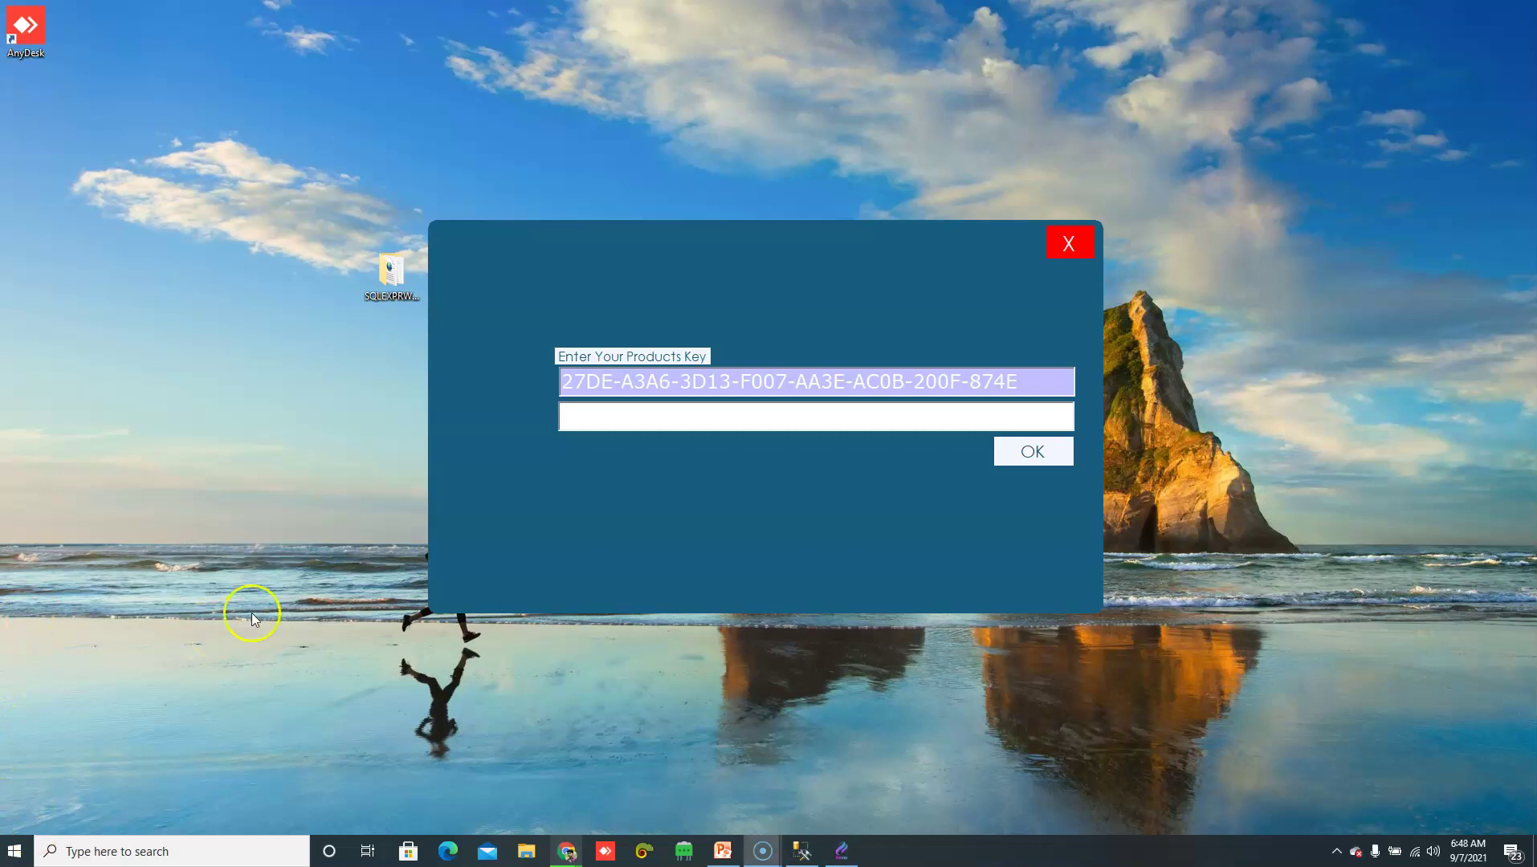
{"action": "left_click", "coordinate": [756, 413]}
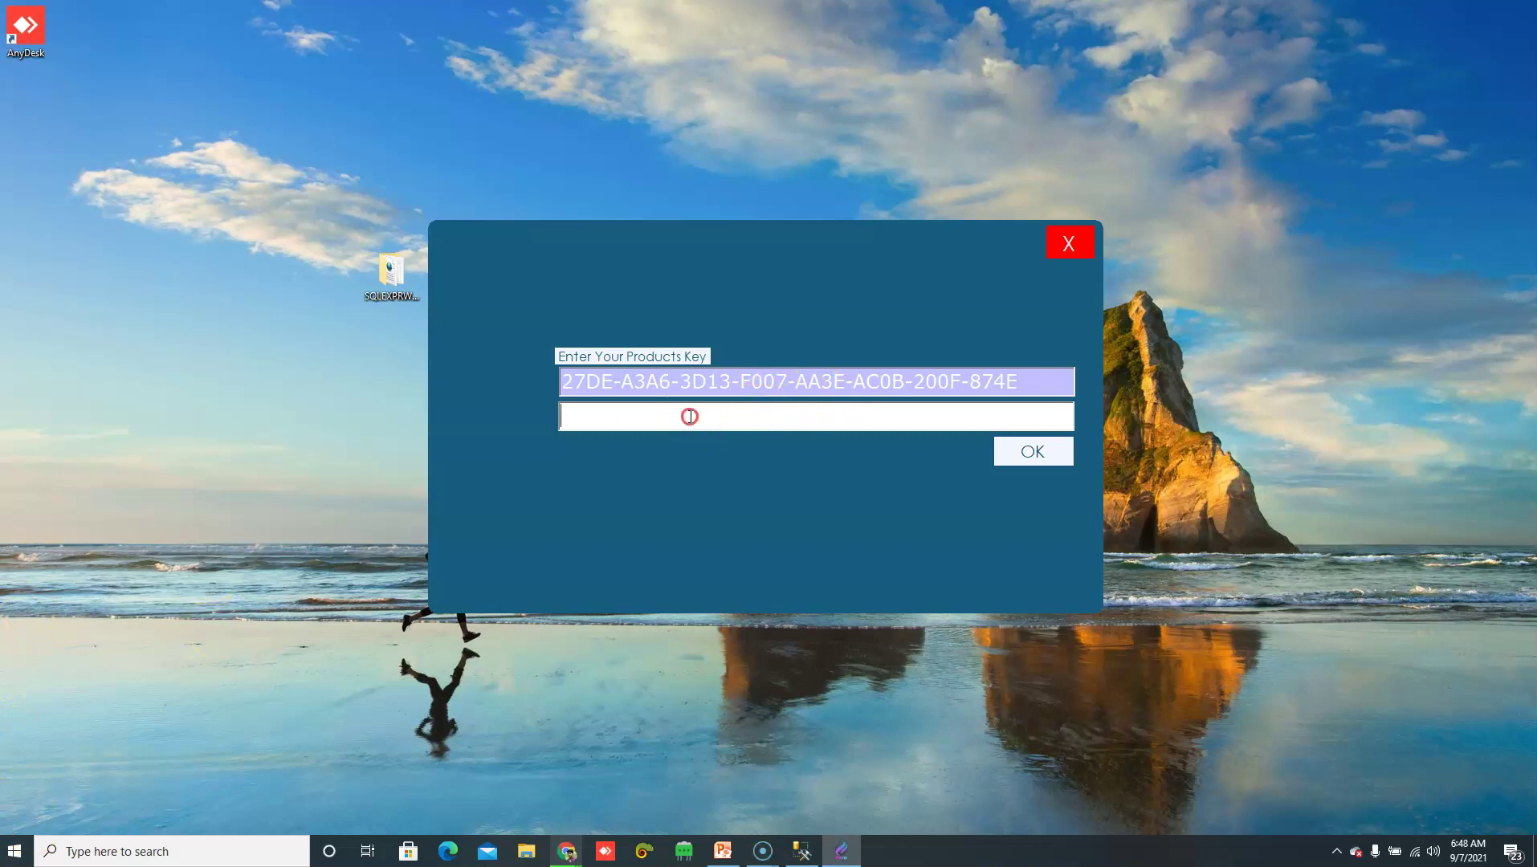
{"action": "right_click", "coordinate": [690, 415]}
{"action": "left_click", "coordinate": [697, 483]}
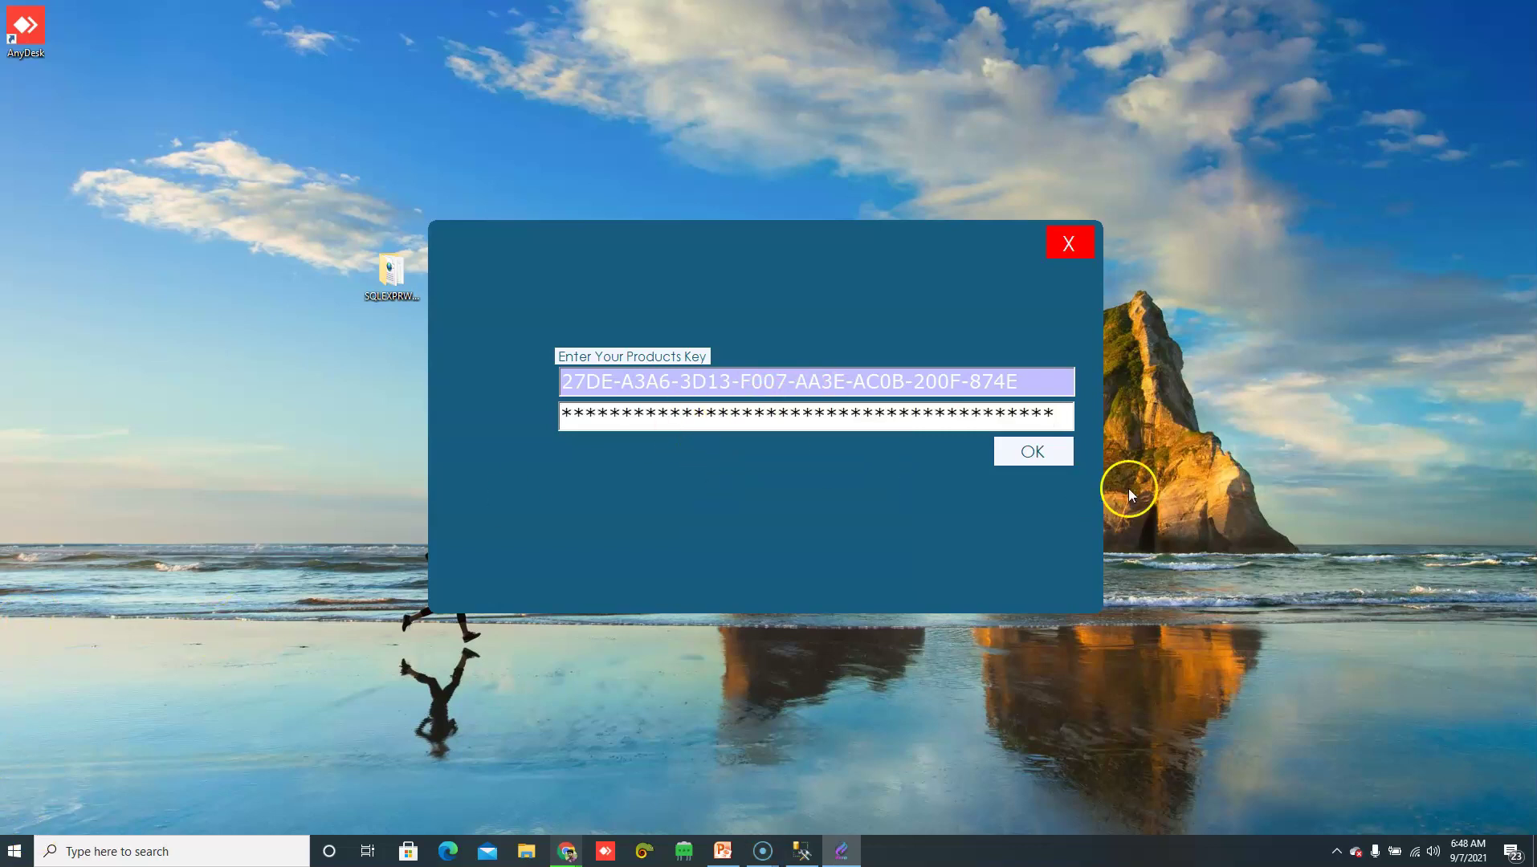
{"action": "left_click", "coordinate": [1033, 452]}
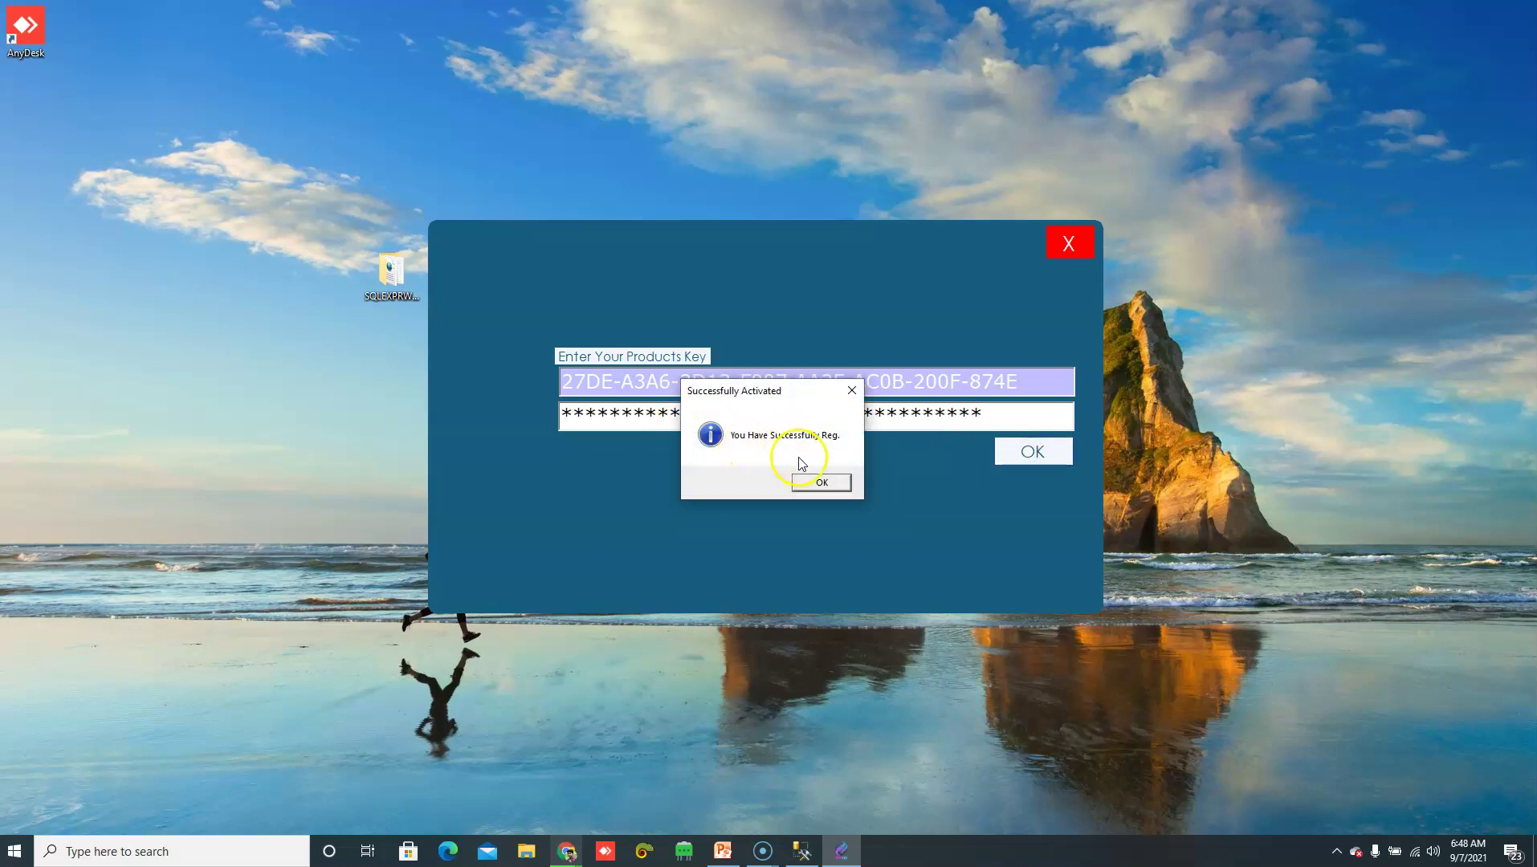
{"action": "left_click", "coordinate": [820, 482]}
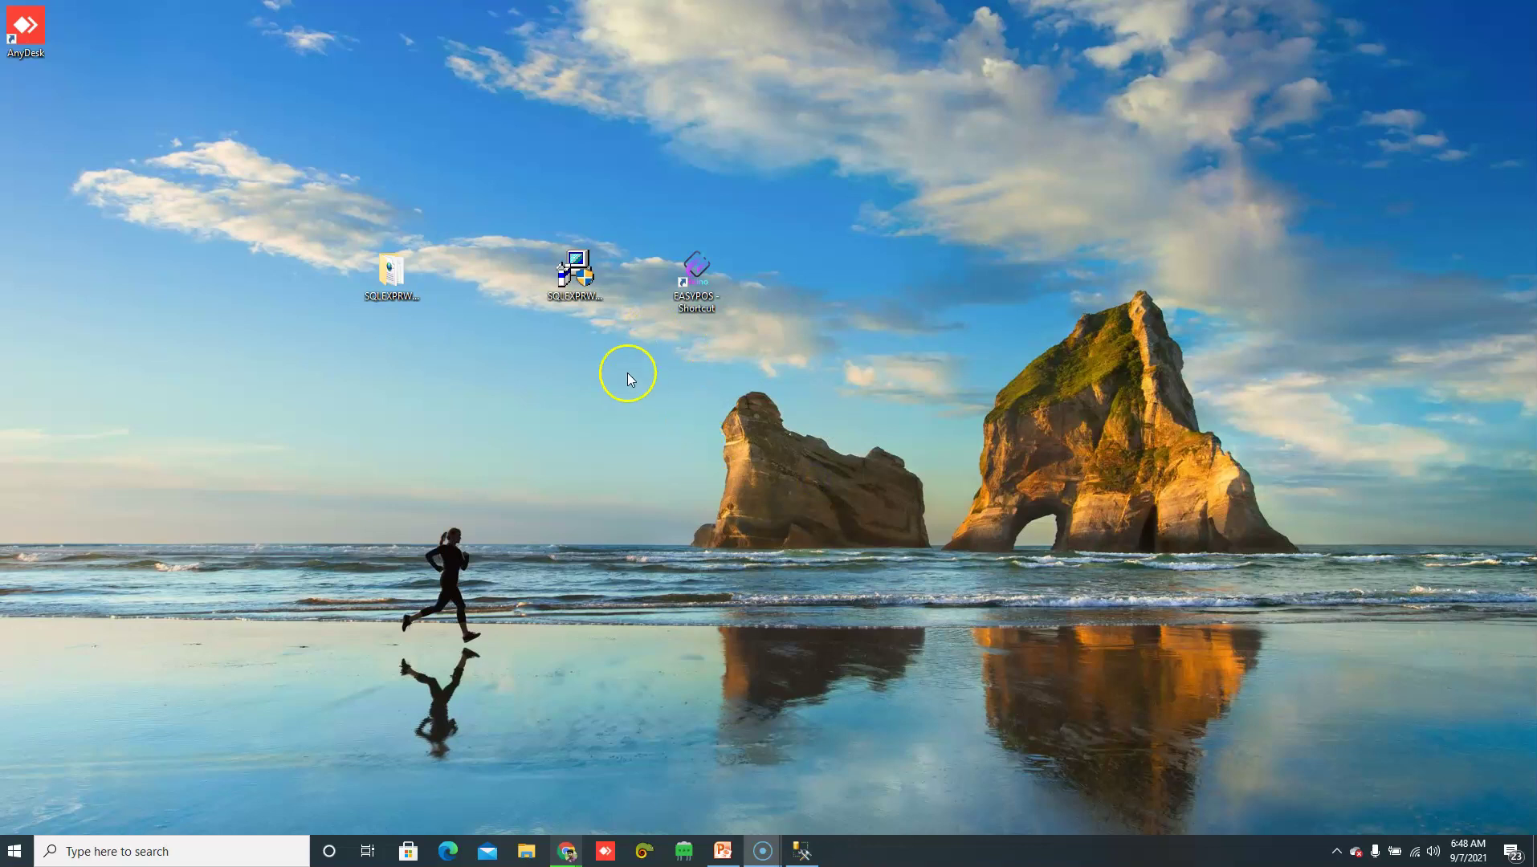
Step: Run EASYPOS again from its desktop shortcut, enter the login password on the number pad and log in
{"action": "double_click", "coordinate": [694, 267]}
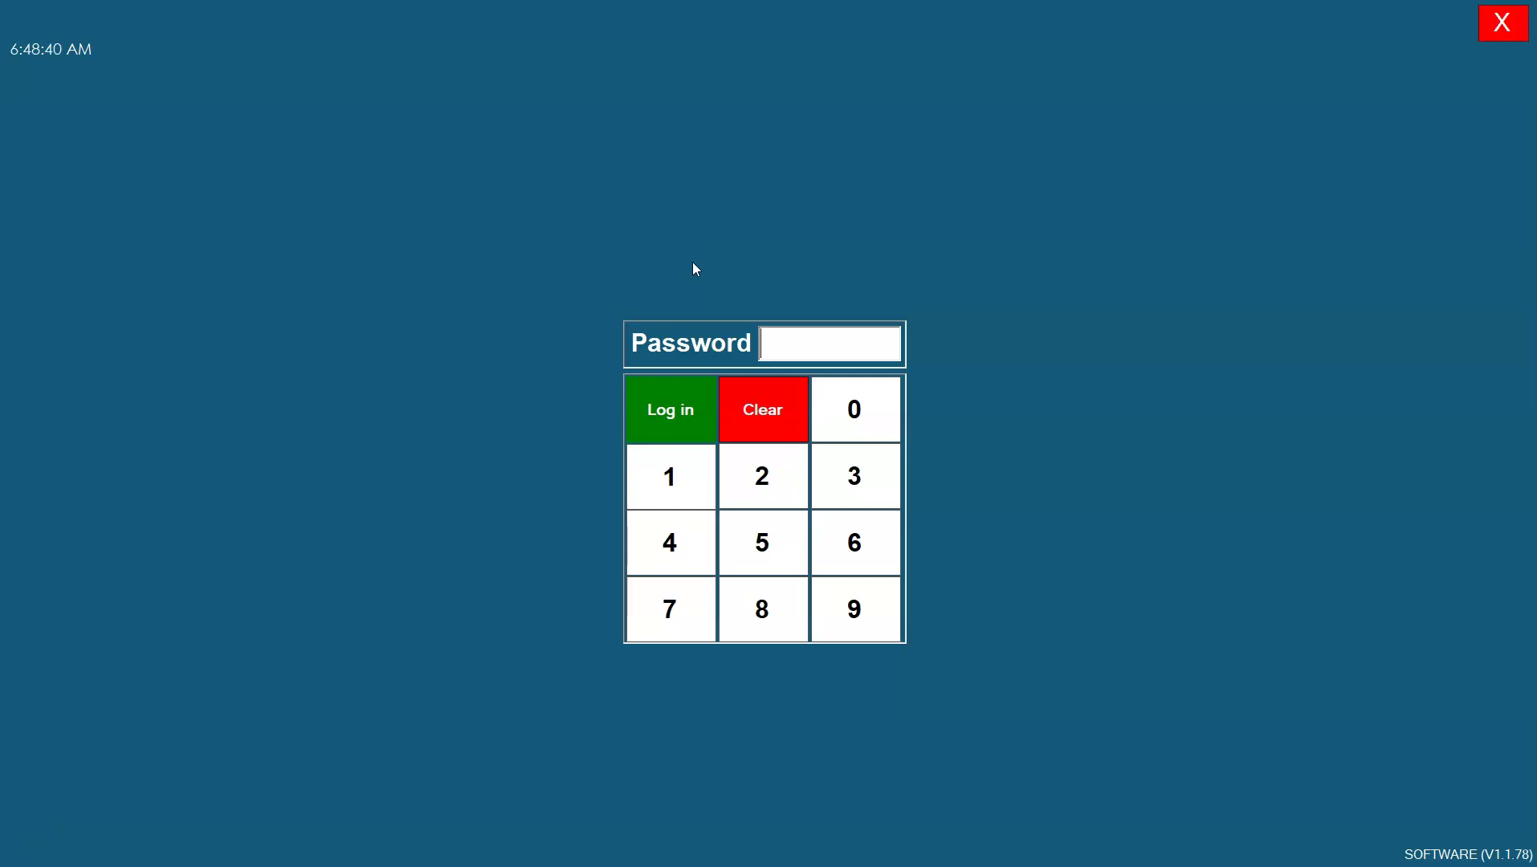
{"action": "left_click", "coordinate": [732, 323]}
{"action": "left_click", "coordinate": [668, 489]}
{"action": "left_click", "coordinate": [741, 501]}
{"action": "left_click", "coordinate": [850, 488]}
{"action": "left_click", "coordinate": [684, 531]}
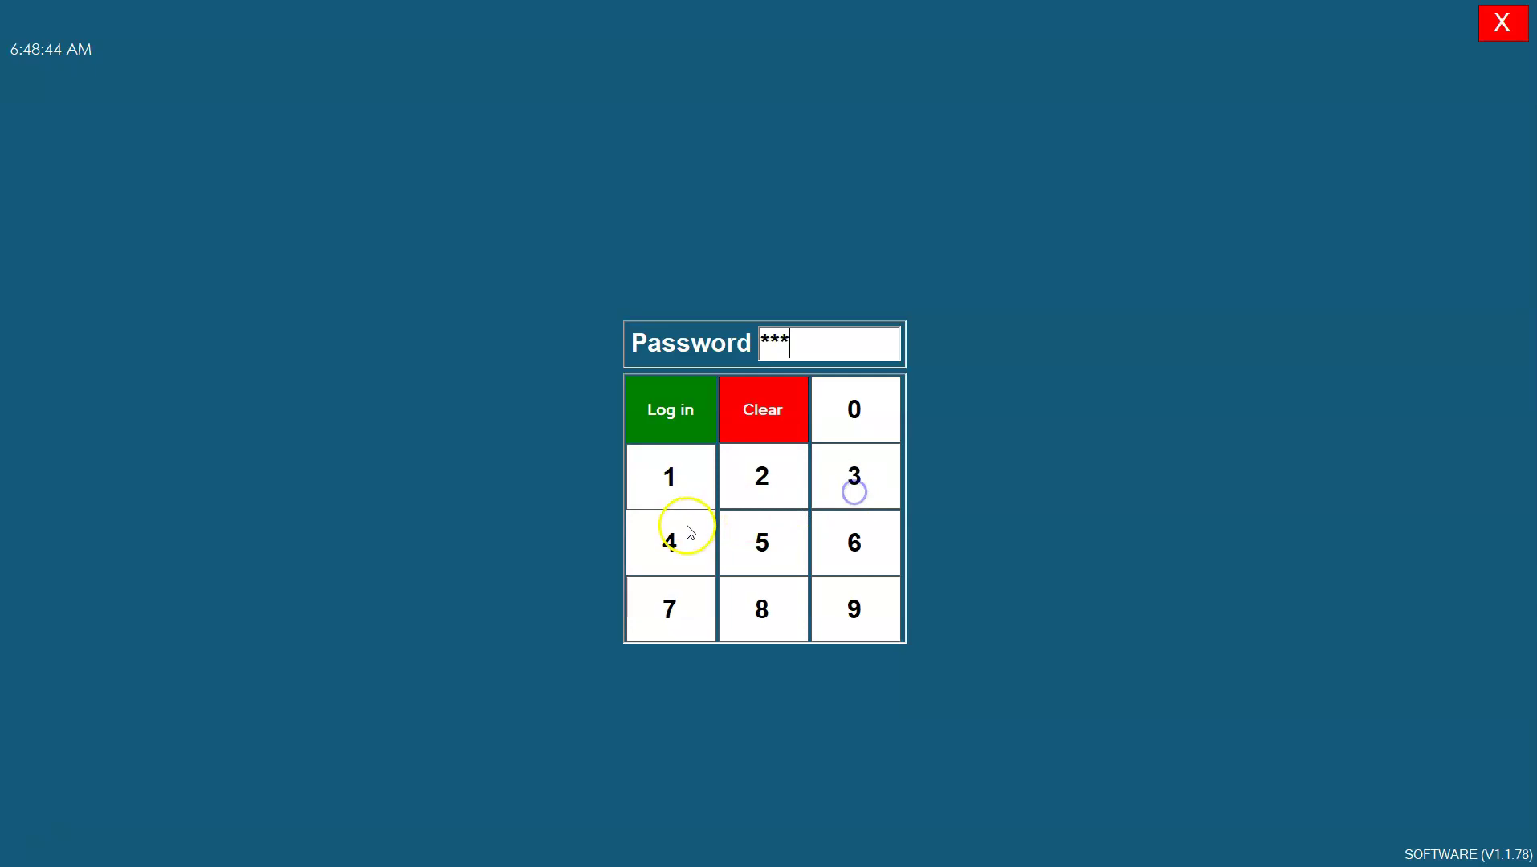
{"action": "left_click", "coordinate": [671, 414]}
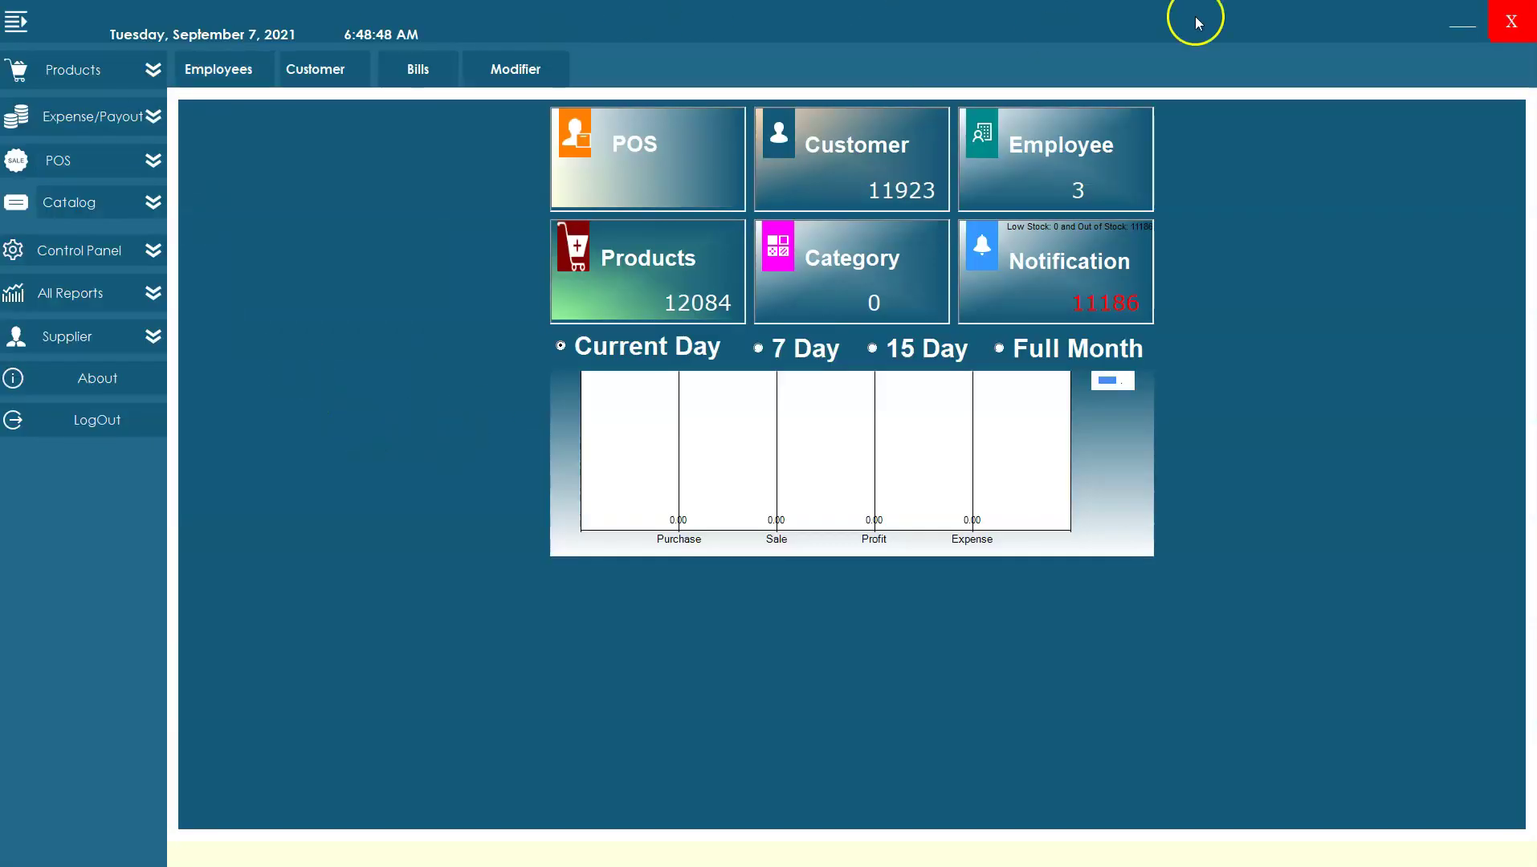
Step: Exit EASYPOS from its dashboard and return to the desktop
{"action": "left_click", "coordinate": [1510, 20]}
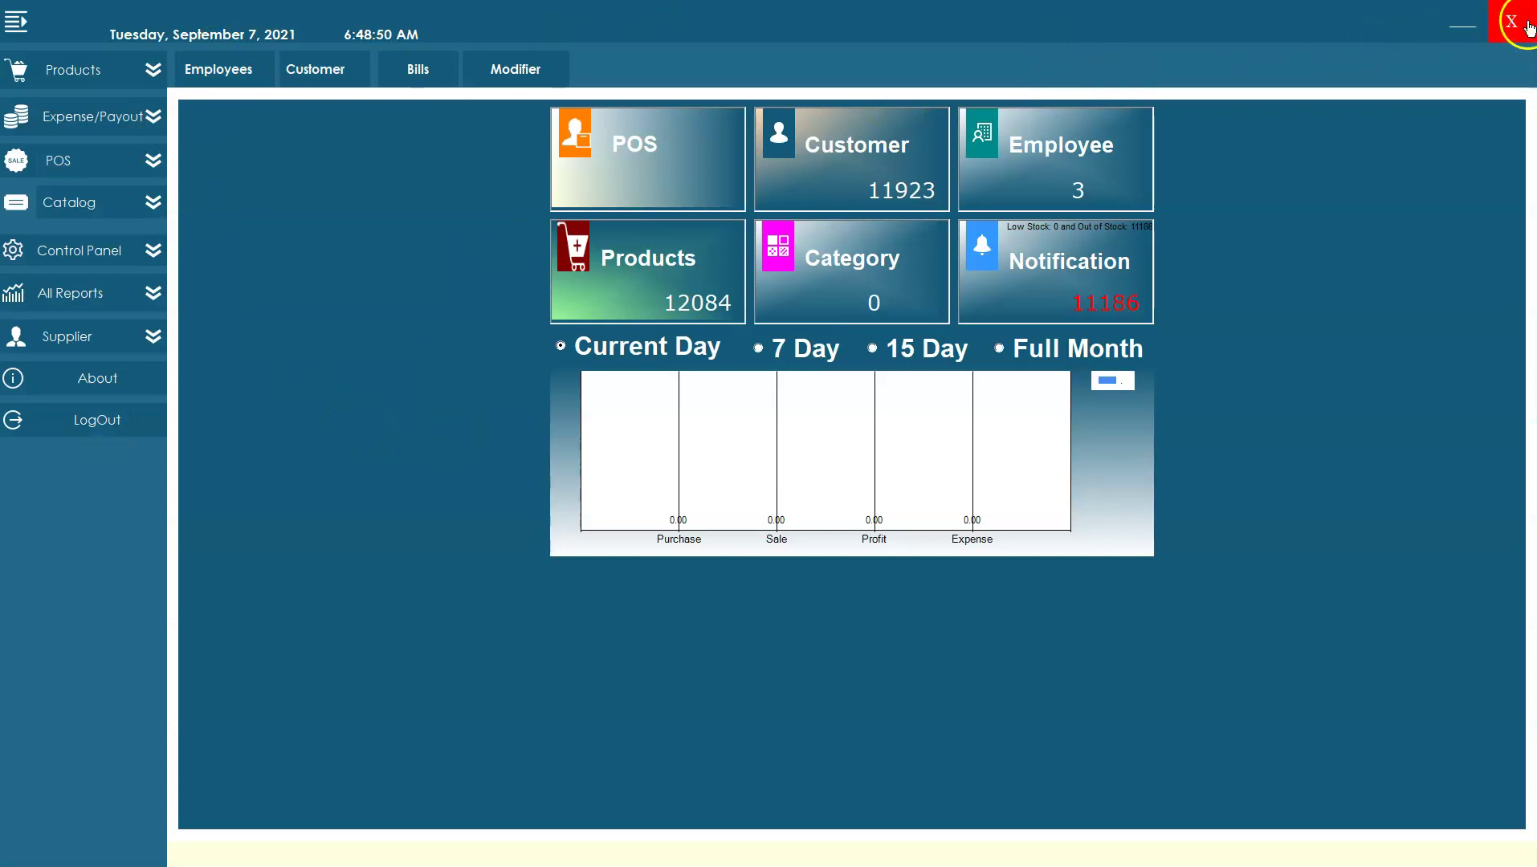
{"action": "left_click", "coordinate": [957, 446]}
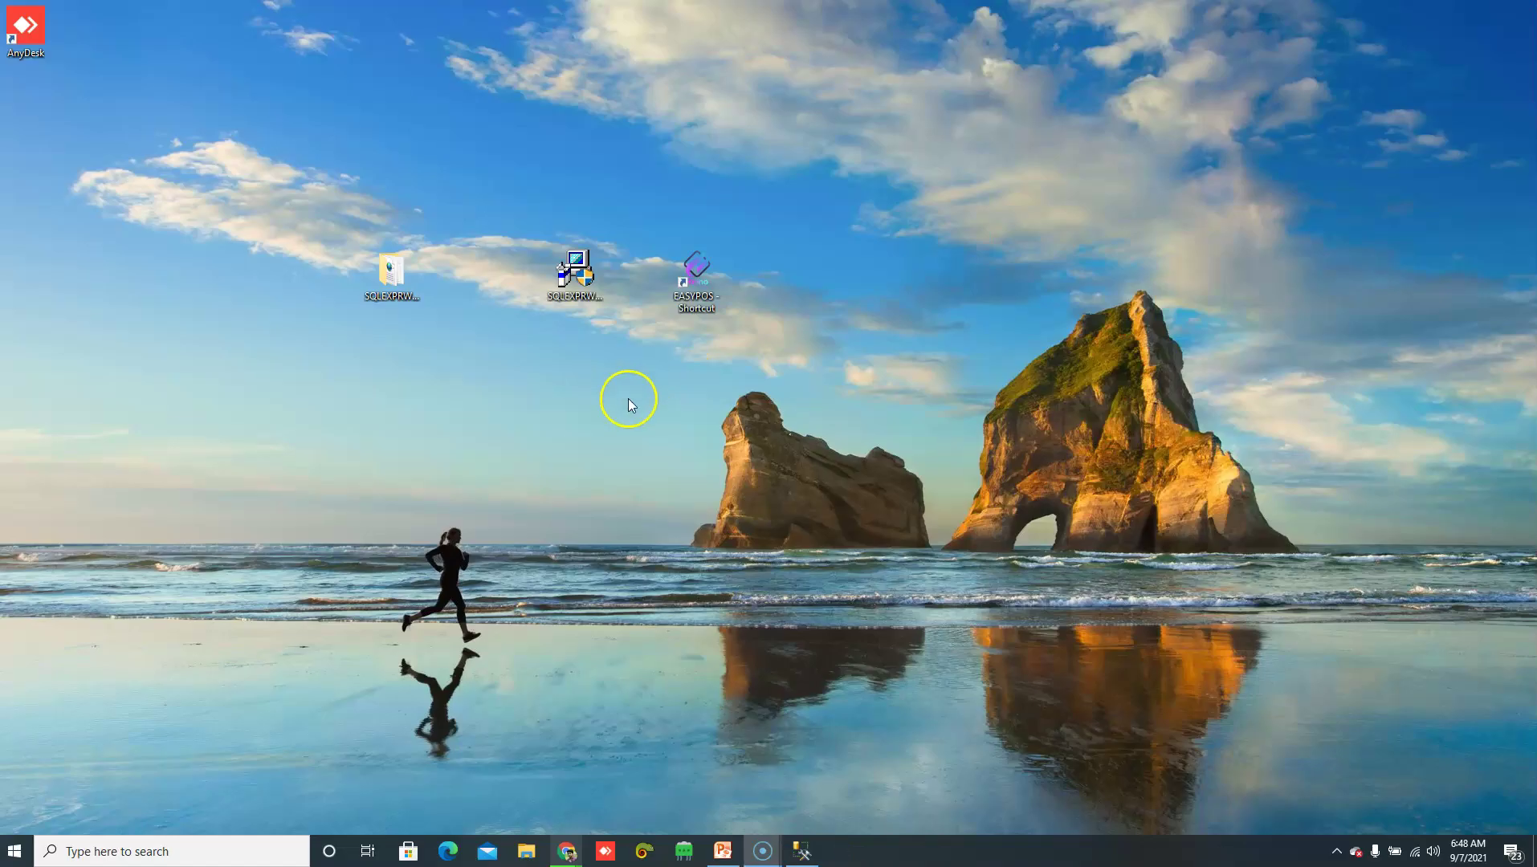